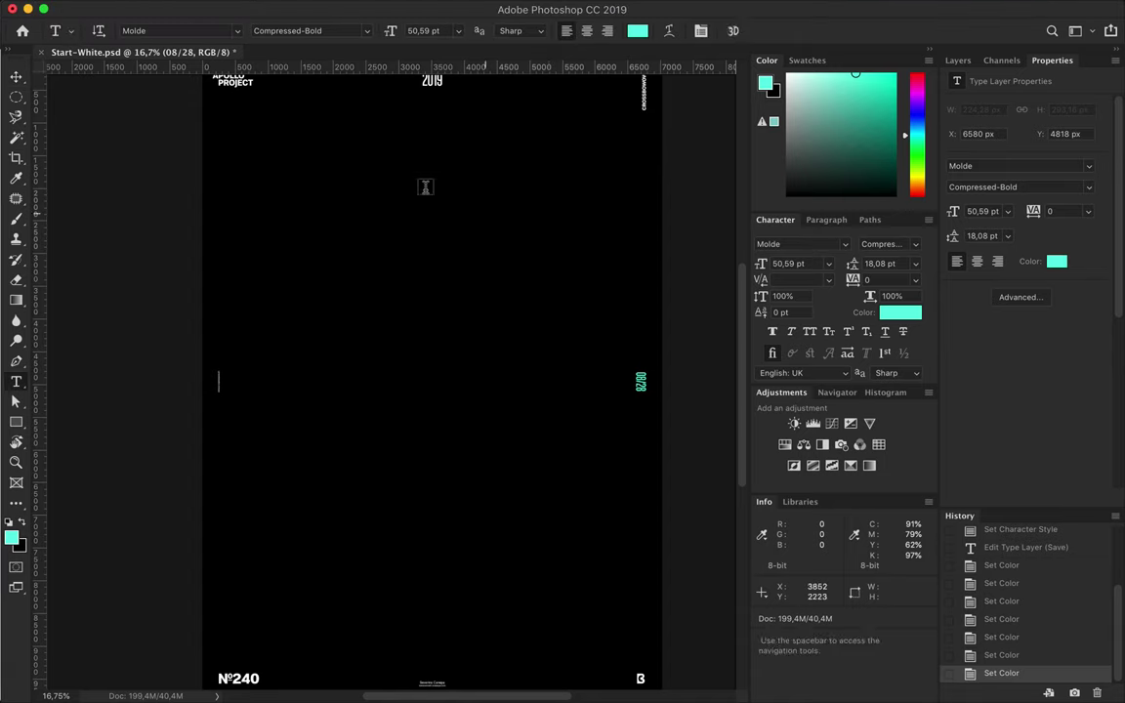
- Place a new text insertion point near the top centre of the black poster
{"action": "left_click", "coordinate": [426, 187]}
- Type APOLLO, then enlarge it and move it toward the left of the poster
{"action": "type", "text": "APOLLO"}
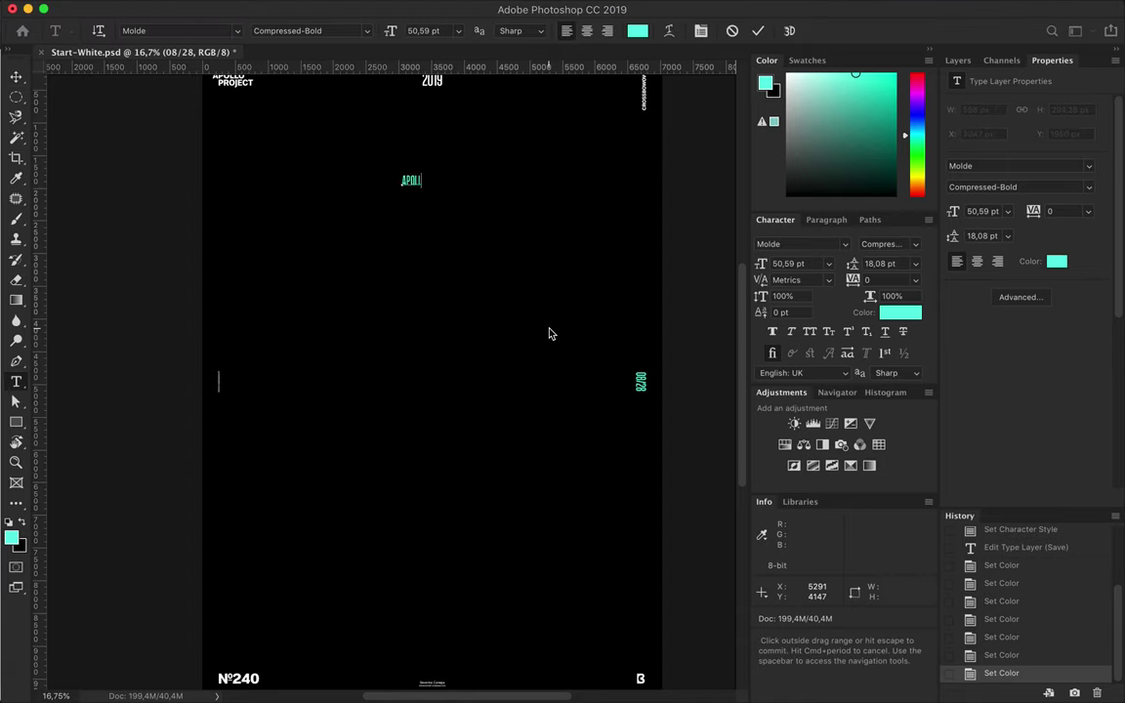
{"action": "key", "text": "ctrl+Return"}
{"action": "key", "text": "ctrl+t"}
{"action": "left_click_drag", "start_coordinate": [471, 249], "coordinate": [523, 251]}
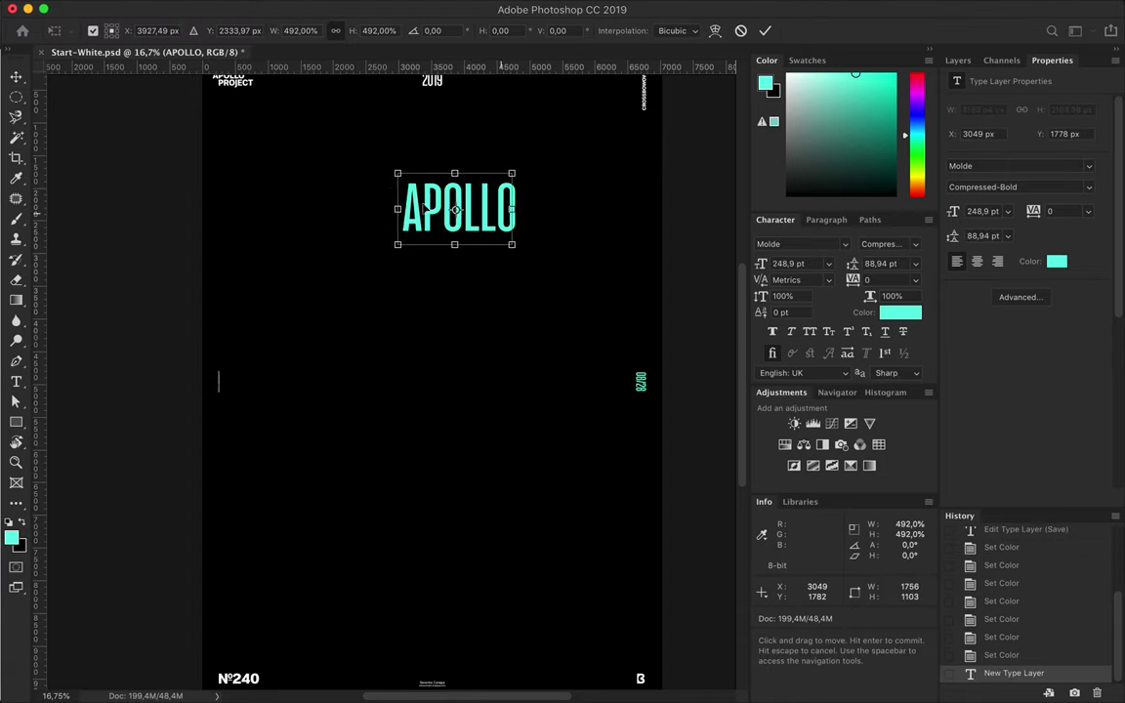
{"action": "left_click_drag", "start_coordinate": [459, 205], "coordinate": [325, 205]}
{"action": "key", "text": "Return"}
- Draw an L-shaped path beside and under APOLLO with no fill and a cyan stroke
{"action": "key", "text": "p"}
{"action": "left_click", "coordinate": [257, 174]}
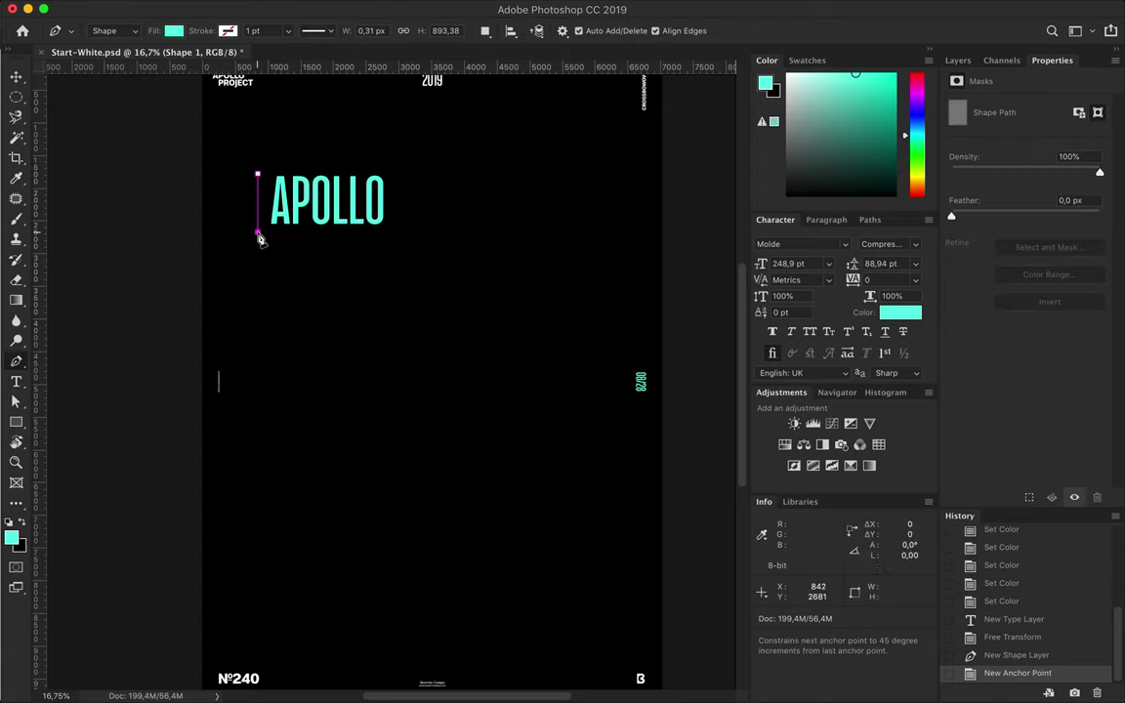
{"action": "left_click", "coordinate": [621, 231]}
{"action": "key", "text": "a"}
{"action": "left_click", "coordinate": [234, 31]}
{"action": "left_click", "coordinate": [221, 61]}
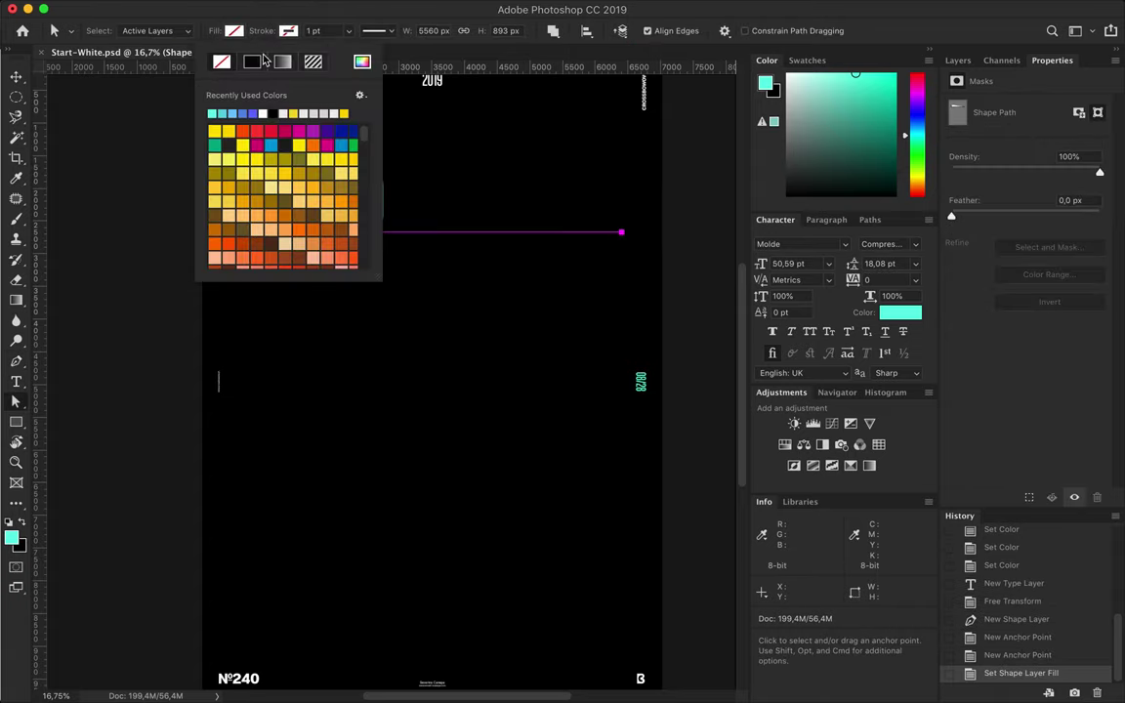
{"action": "left_click", "coordinate": [322, 30]}
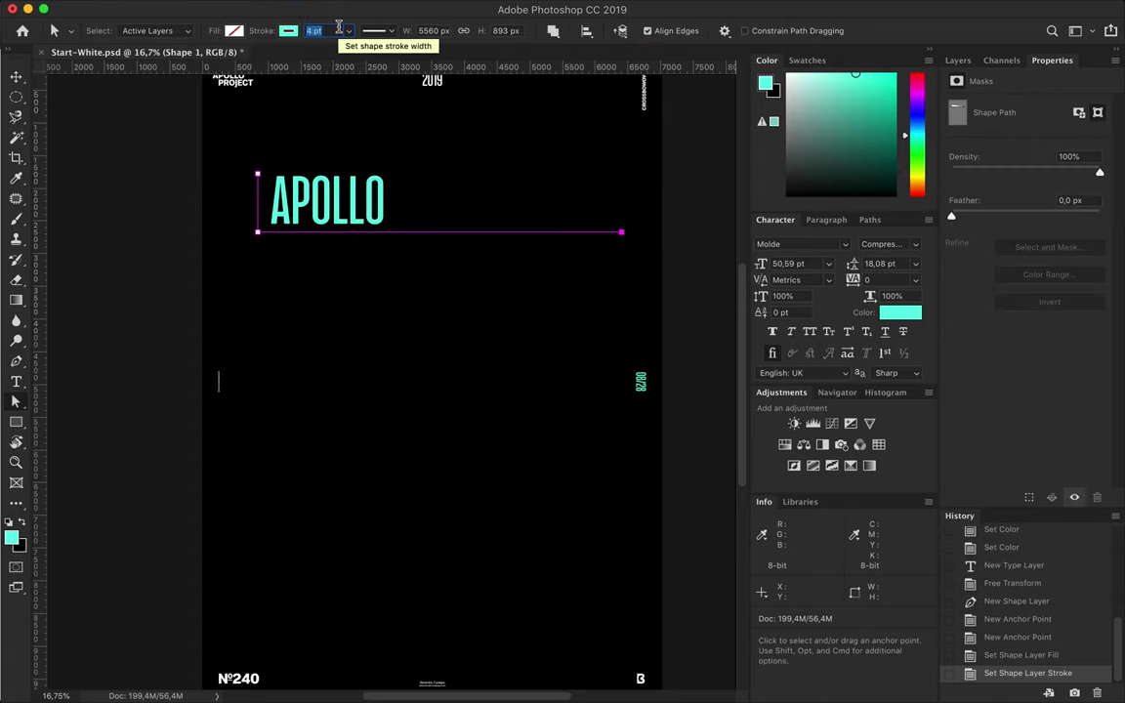
{"action": "key", "text": "Return"}
{"action": "key", "text": "v"}
{"action": "scroll", "coordinate": [293, 293], "scroll_direction": "up", "scroll_amount": 3}
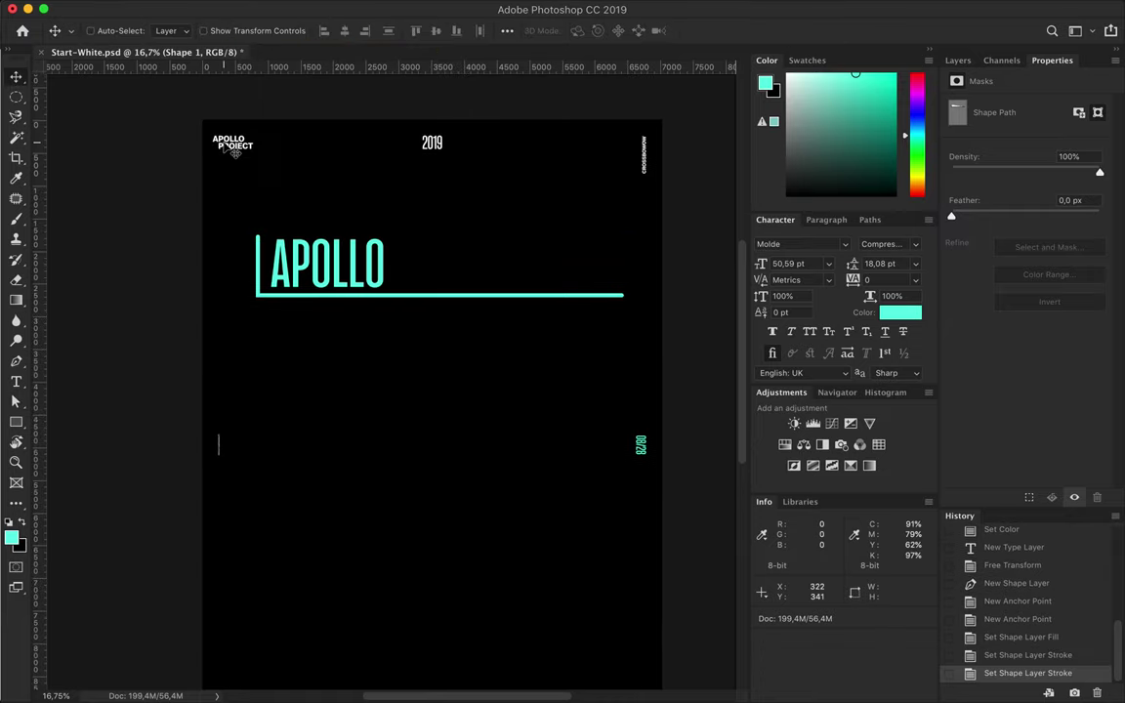
{"action": "mouse_move", "coordinate": [369, 277]}
{"action": "left_mouse_down"}
{"action": "mouse_move", "coordinate": [371, 351]}
{"action": "mouse_move", "coordinate": [427, 350]}
{"action": "mouse_move", "coordinate": [479, 278]}
{"action": "left_mouse_up"}
- Append PROJECT to the APOLLO headline, discarding the separate PROJECT copy
{"action": "double_click", "coordinate": [430, 336]}
{"action": "type", "text": "PROJECT"}
{"action": "key", "text": "ctrl+Return"}
{"action": "key", "text": "v"}
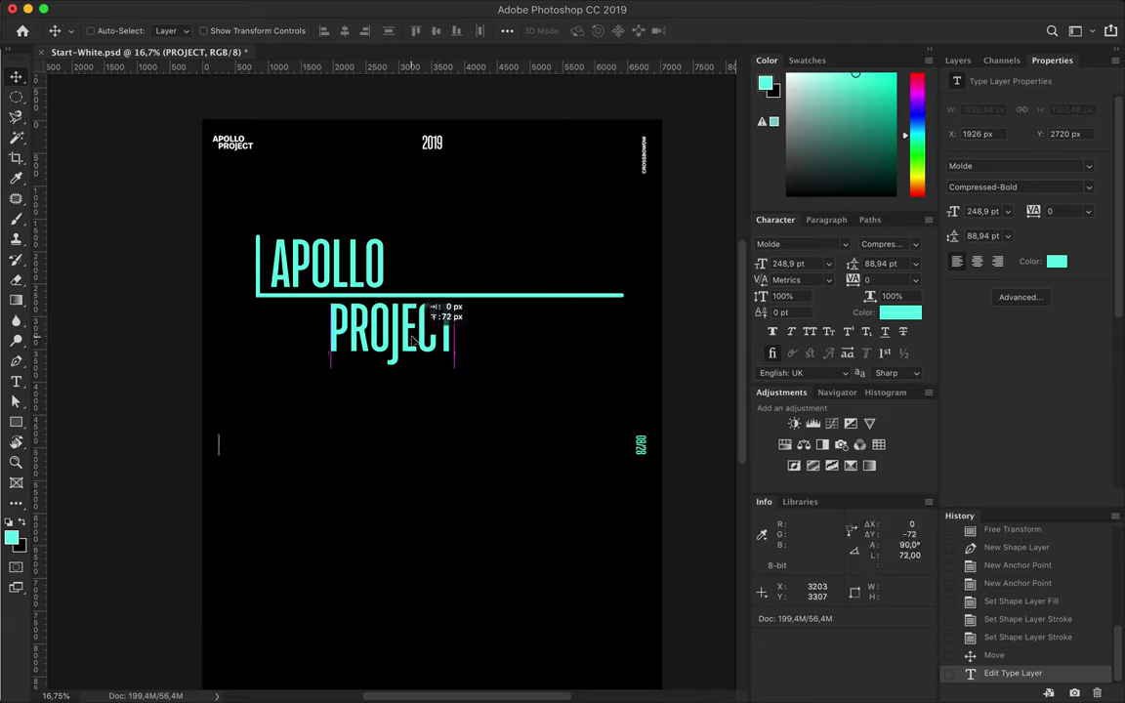
{"action": "key", "text": "Delete"}
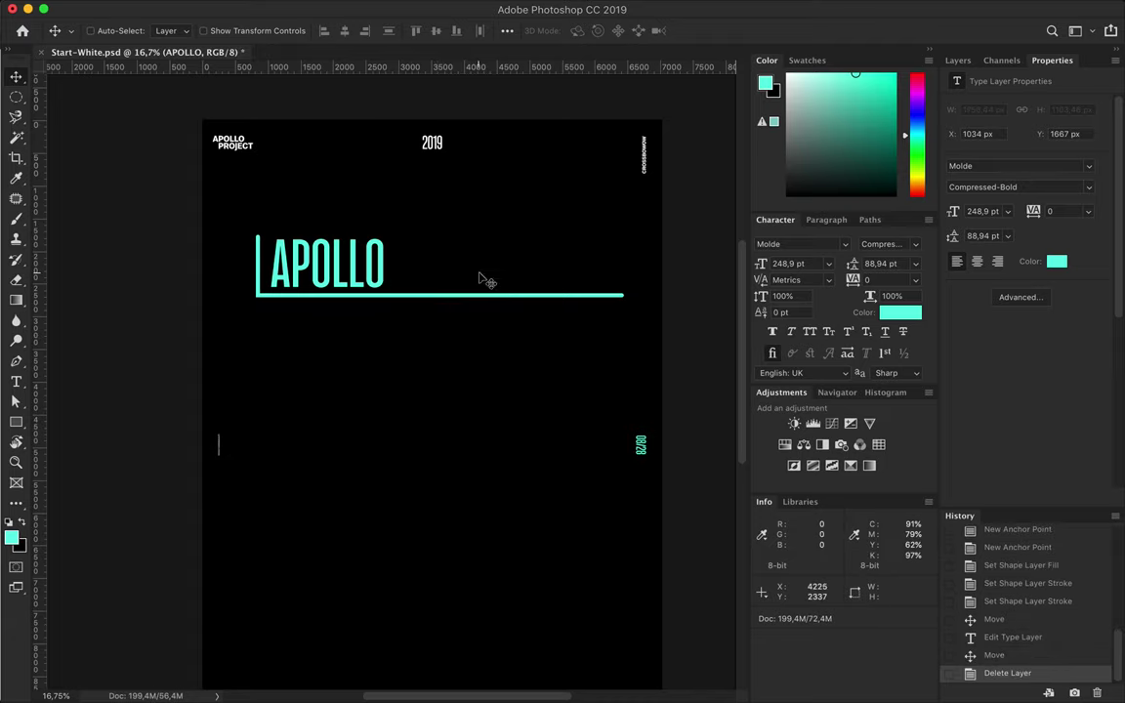
{"action": "key", "text": "t"}
{"action": "left_click", "coordinate": [385, 256]}
{"action": "type", "text": "PROJECT"}
{"action": "key", "text": "ctrl+Return"}
{"action": "key", "text": "ctrl+plus"}
- Thicken the cyan line to 15 pt, end it under PROJECT and lower it slightly
{"action": "key", "text": "v"}
{"action": "left_click", "coordinate": [627, 278]}
{"action": "key", "text": "a"}
{"action": "left_click", "coordinate": [374, 30]}
{"action": "left_click", "coordinate": [346, 180]}
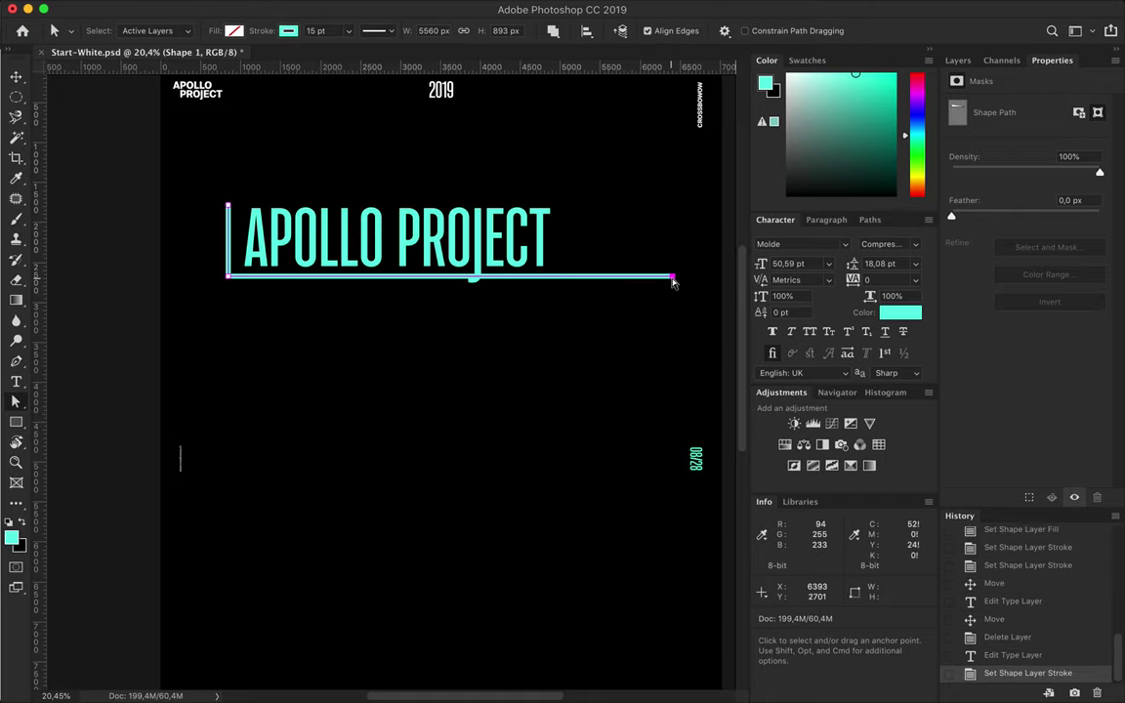
{"action": "left_click_drag", "start_coordinate": [671, 278], "coordinate": [458, 278]}
{"action": "left_click_drag", "start_coordinate": [245, 279], "coordinate": [246, 285]}
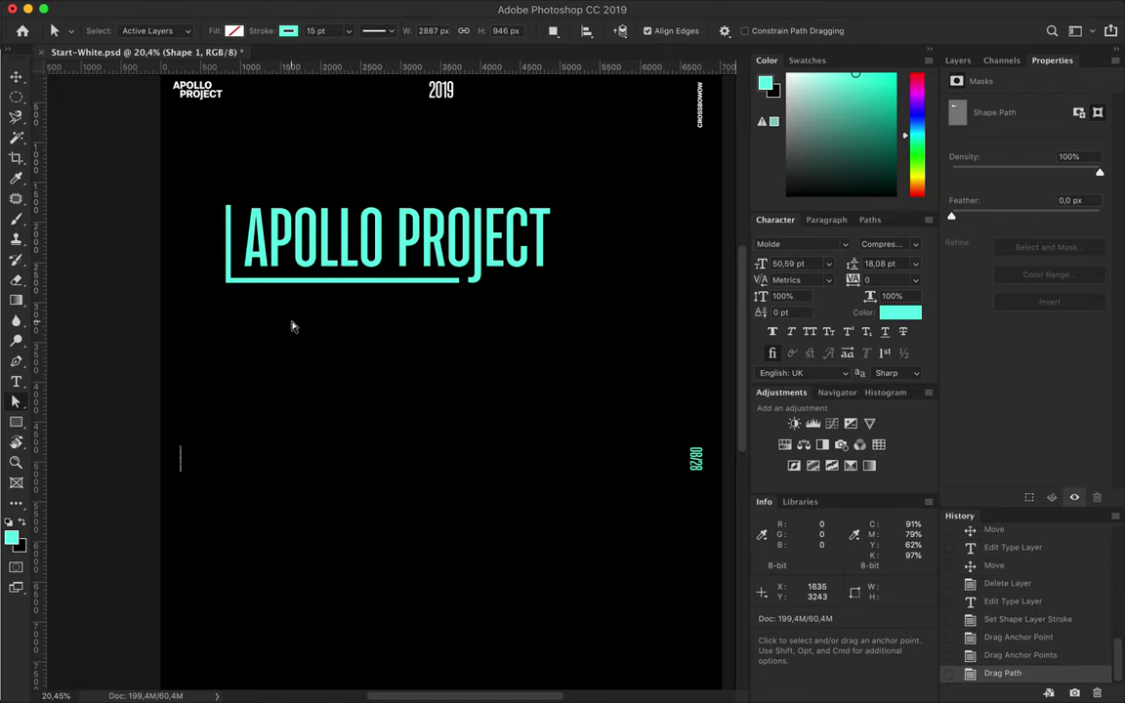
{"action": "key", "text": "v"}
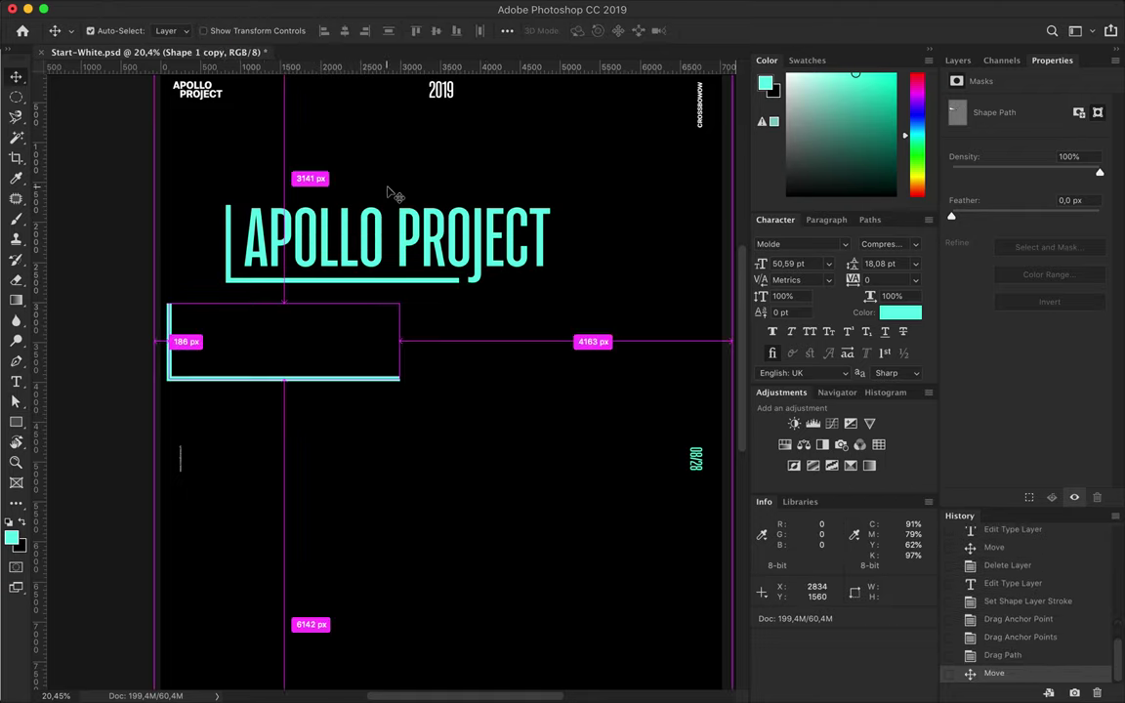
- Copy the small top 2019 down below the headline and enlarge it
{"action": "left_click", "coordinate": [452, 92], "text": "ctrl"}
{"action": "left_click_drag", "start_coordinate": [452, 92], "coordinate": [281, 319]}
{"action": "key", "text": "ctrl+t"}
{"action": "mouse_move", "coordinate": [333, 349]}
{"action": "left_mouse_down"}
{"action": "mouse_move", "coordinate": [350, 359]}
{"action": "mouse_move", "coordinate": [327, 363]}
{"action": "left_mouse_up"}
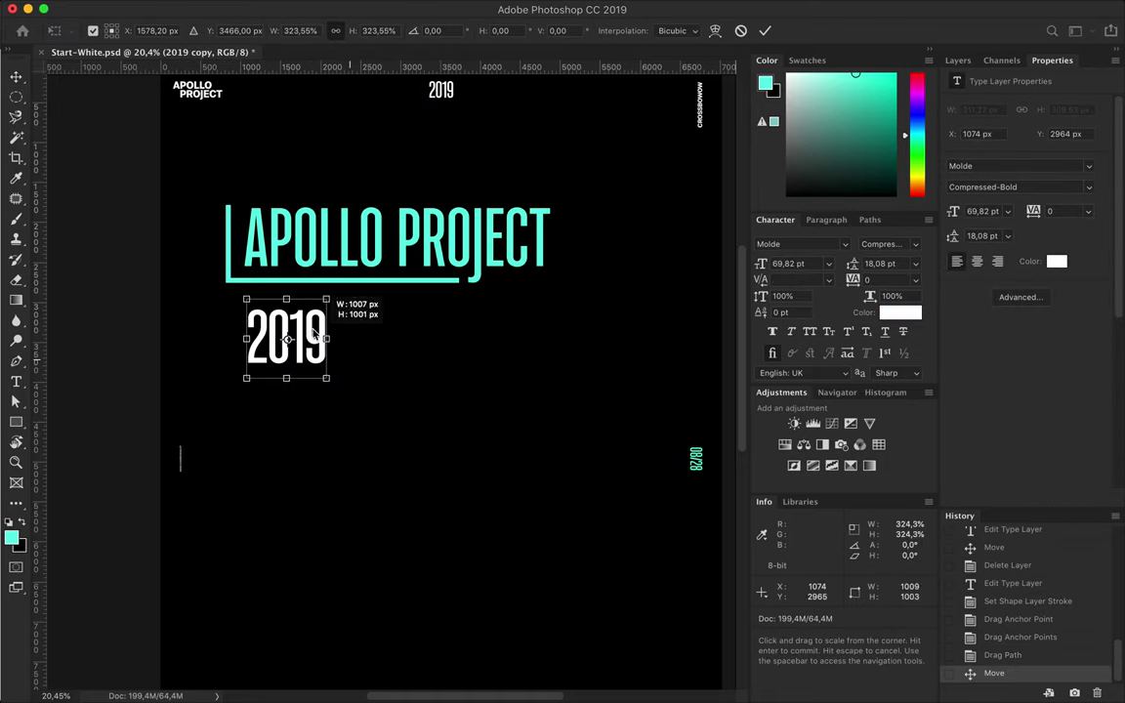
{"action": "key", "text": "Return"}
- Colour the 2019 text cyan and reposition it under the headline
{"action": "key", "text": "t"}
{"action": "left_click", "coordinate": [637, 30]}
{"action": "left_click", "coordinate": [798, 297]}
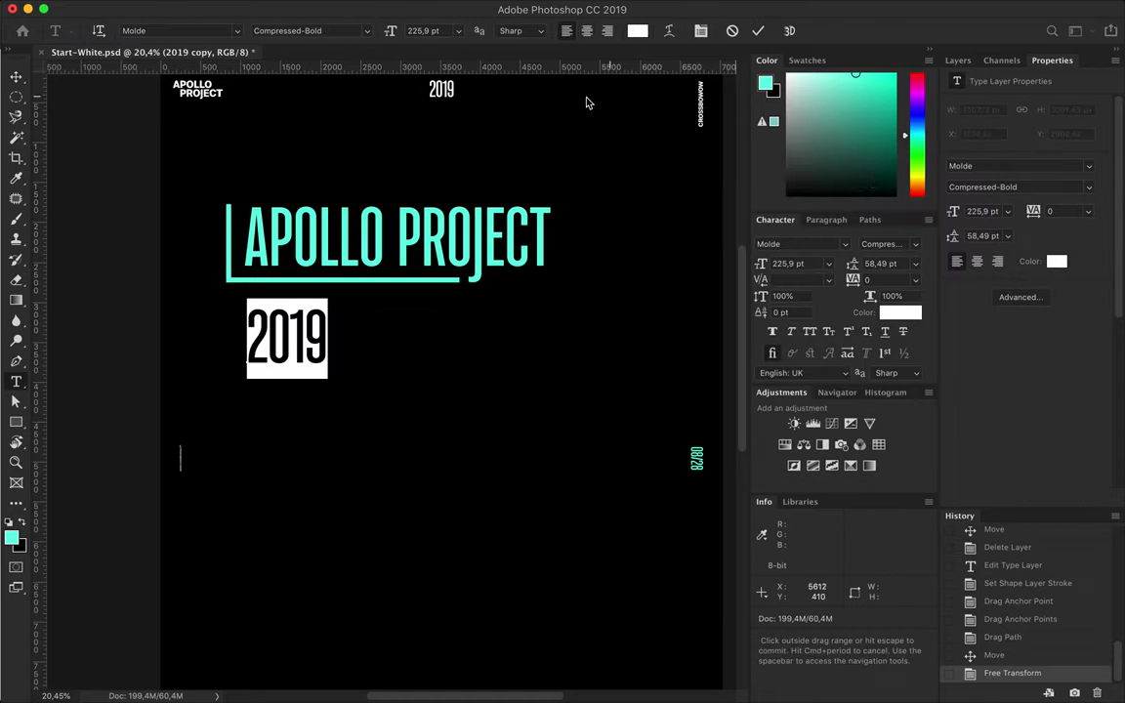
{"action": "left_click", "coordinate": [798, 293]}
{"action": "left_click", "coordinate": [937, 184]}
{"action": "key", "text": "v"}
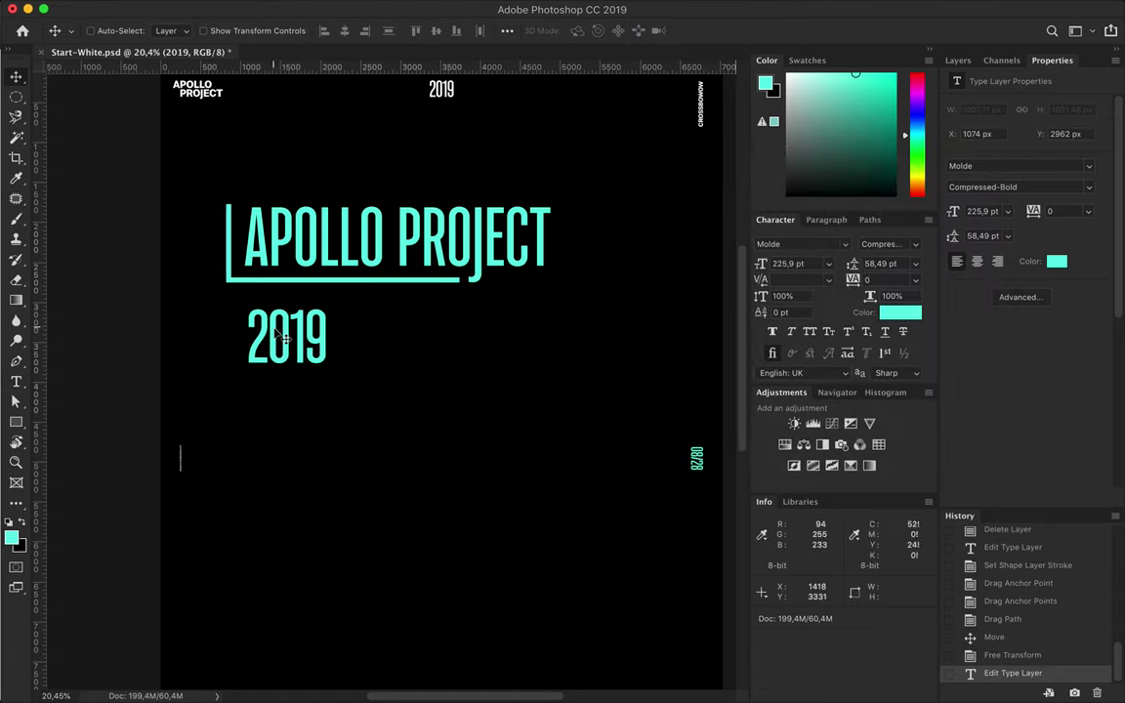
{"action": "key", "text": "Delete"}
{"action": "left_click_drag", "start_coordinate": [300, 164], "coordinate": [290, 320]}
- Duplicate the APOLLO PROJECT headline directly below and retype the copy as 2019
{"action": "left_click_drag", "start_coordinate": [293, 244], "coordinate": [293, 322]}
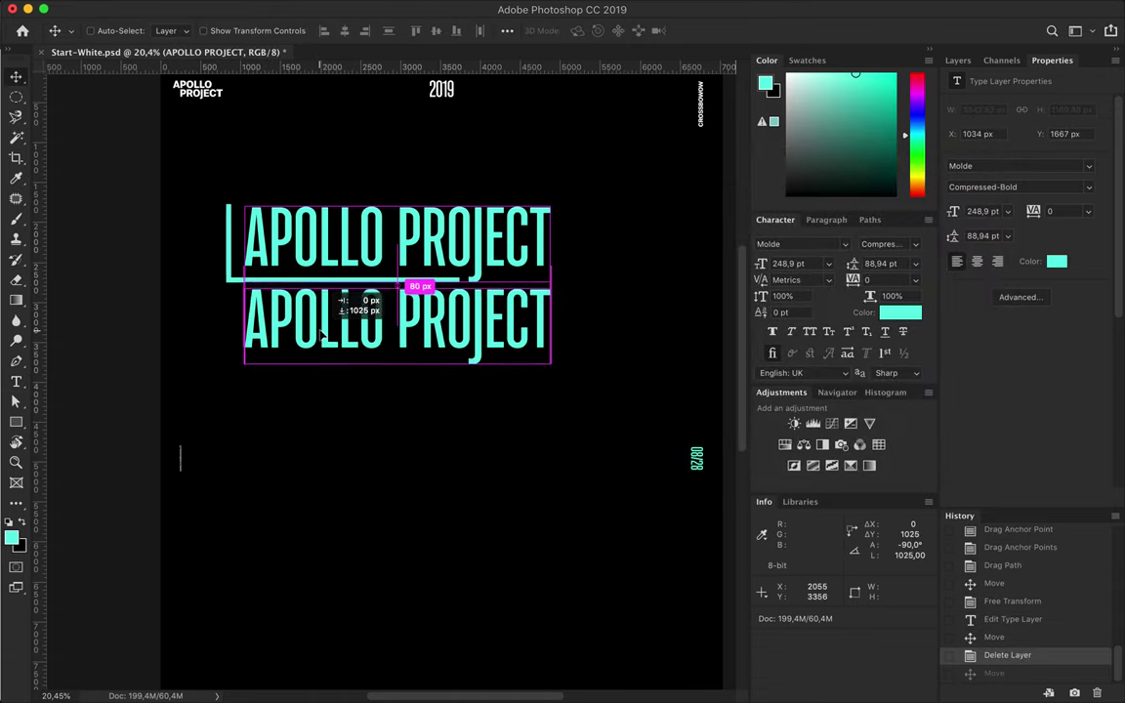
{"action": "double_click", "coordinate": [322, 317]}
{"action": "type", "text": "2019"}
{"action": "key", "text": "Escape"}
{"action": "key", "text": "v"}
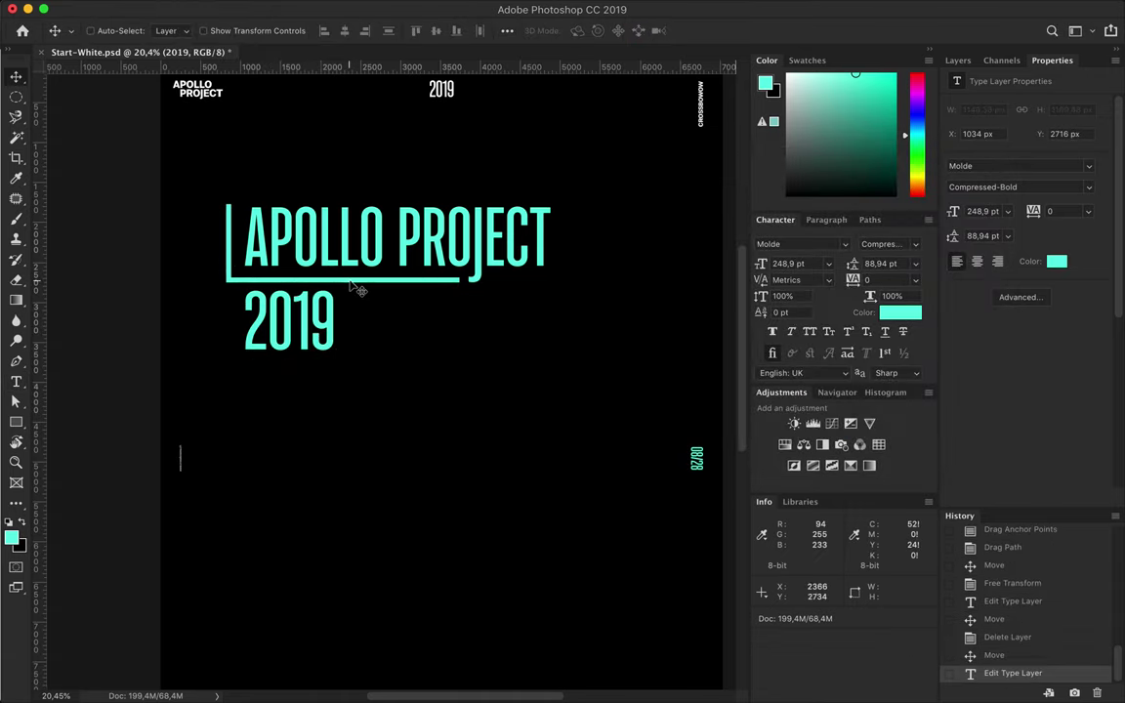
- Copy the cyan line beside 2019 and stretch its corner to the poster's left edge
{"action": "left_click_drag", "start_coordinate": [357, 284], "coordinate": [471, 361]}
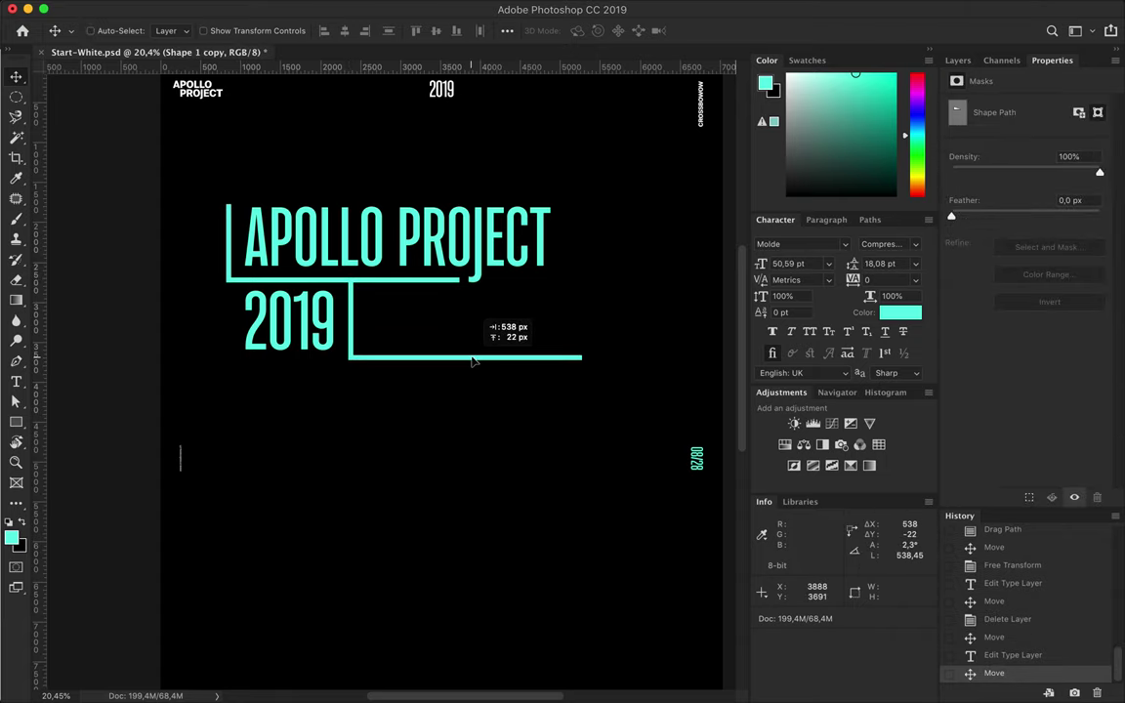
{"action": "key", "text": "a"}
{"action": "left_click", "coordinate": [351, 357]}
{"action": "left_click_drag", "start_coordinate": [164, 361], "coordinate": [162, 358]}
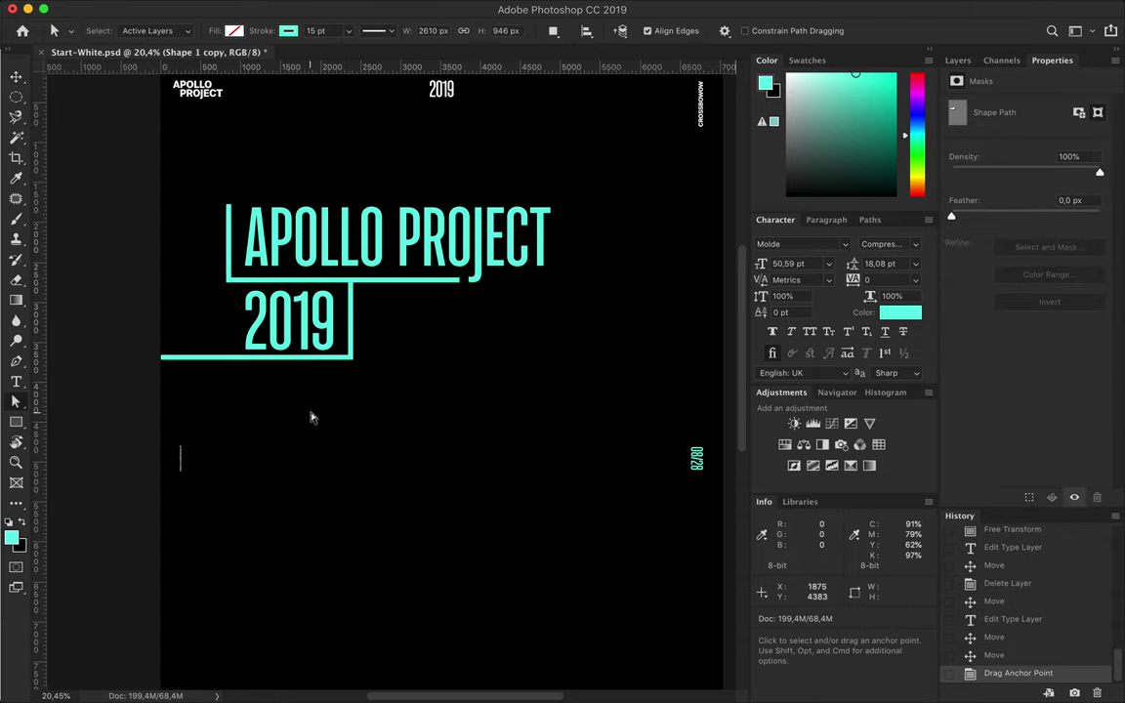
{"action": "key", "text": "v"}
- Copy the vertical CROSSBOWOW credit to the centre of the poster for transforming
{"action": "left_click", "coordinate": [699, 104]}
{"action": "left_click_drag", "start_coordinate": [699, 105], "coordinate": [428, 395]}
{"action": "key", "text": "ctrl+t"}
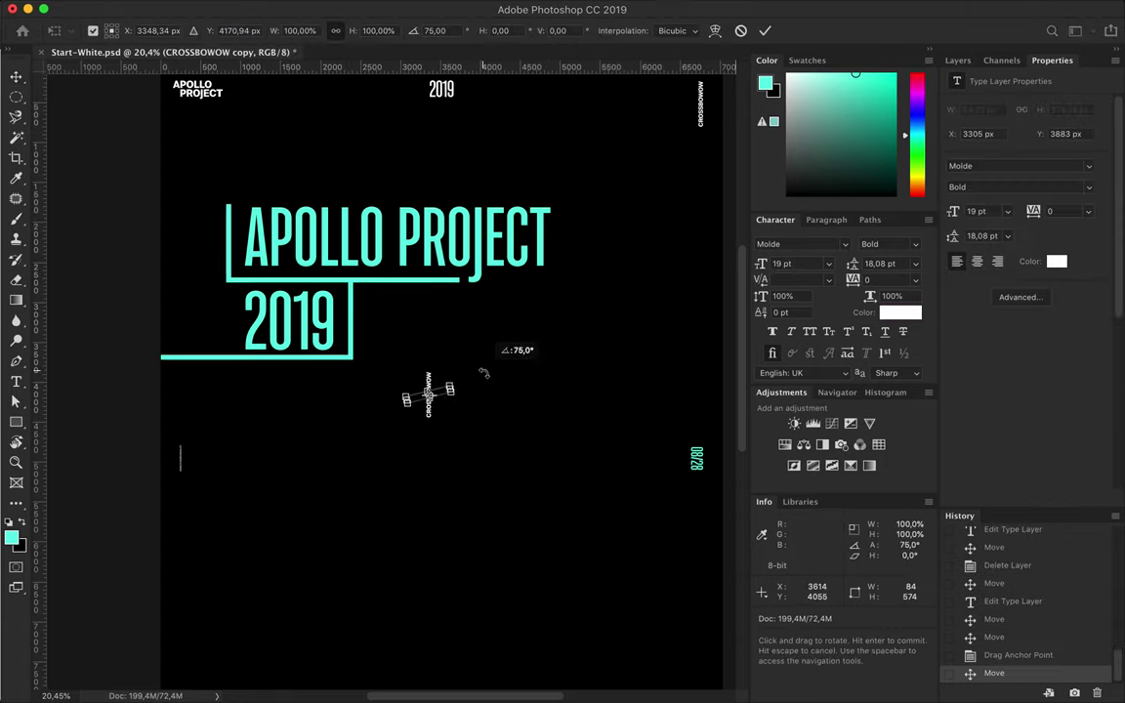
- Rotate the CROSSBOWOW copy horizontal and colour it cyan sampled from the headline
{"action": "key", "text": "Return"}
{"action": "key", "text": "t"}
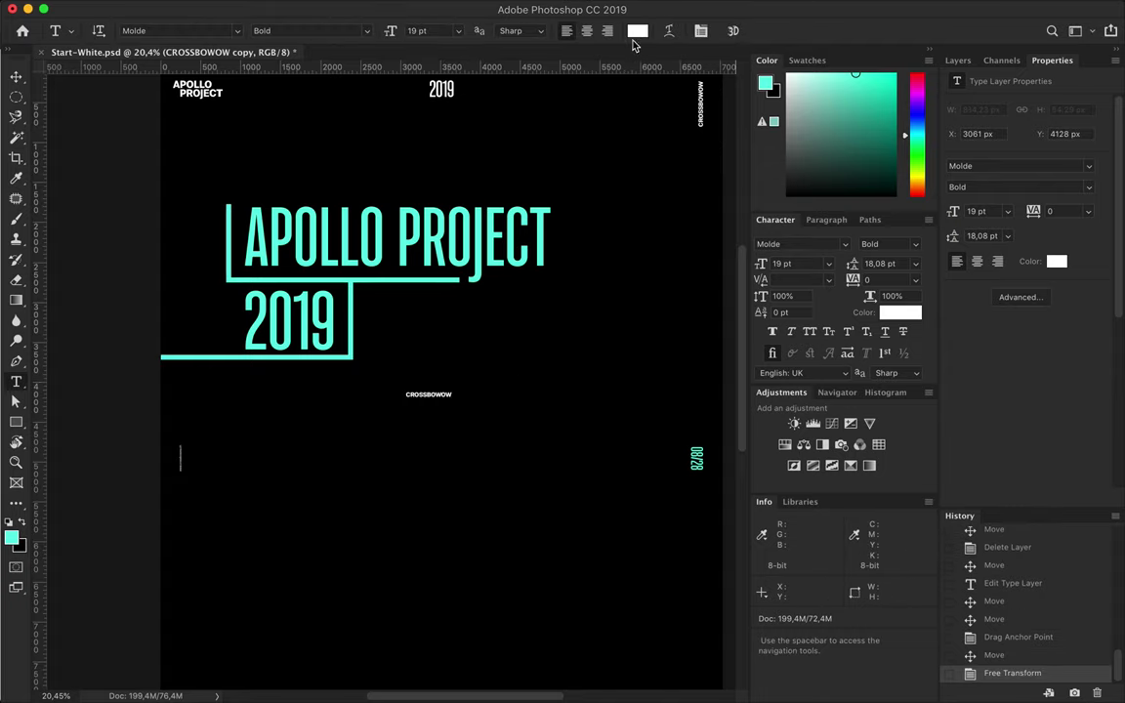
{"action": "left_click", "coordinate": [637, 30]}
{"action": "left_click", "coordinate": [509, 243]}
{"action": "left_click", "coordinate": [945, 188]}
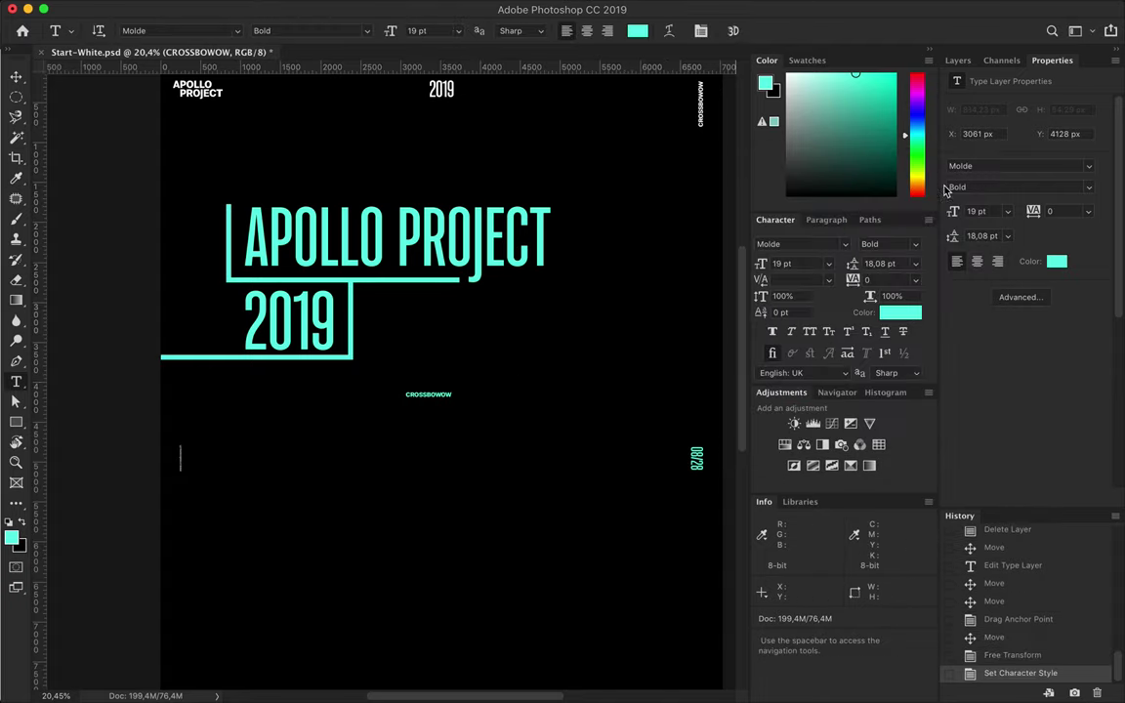
{"action": "left_click", "coordinate": [800, 501]}
{"action": "left_click", "coordinate": [636, 33]}
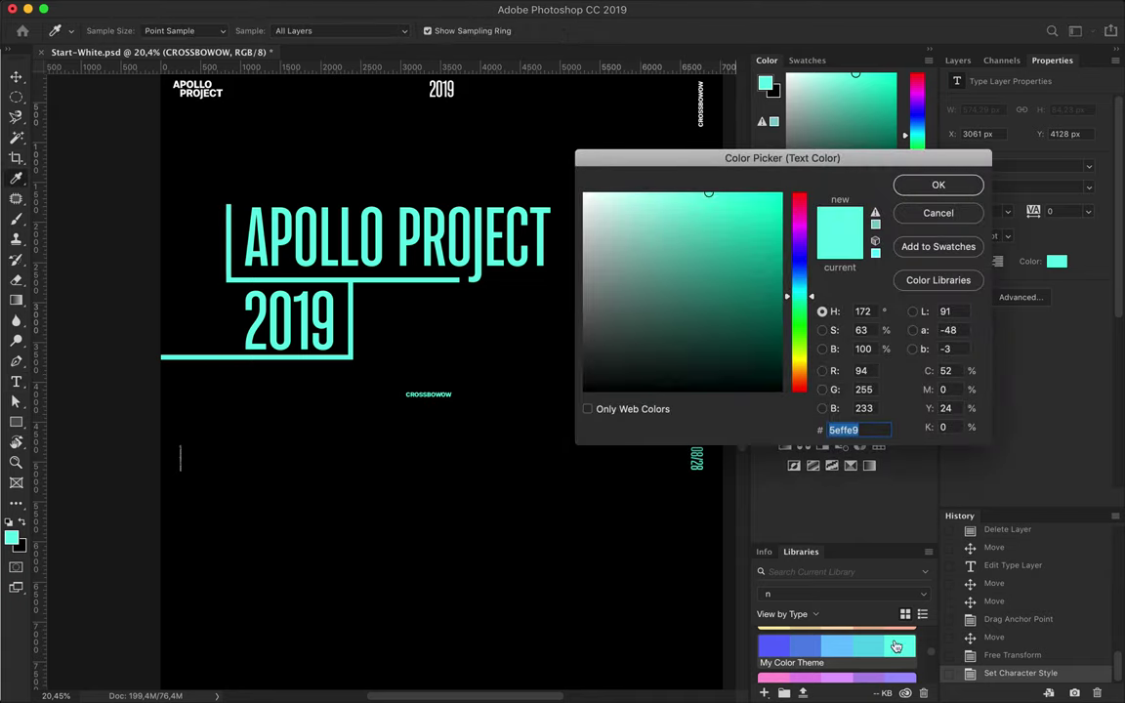
{"action": "key", "text": "Return"}
{"action": "key", "text": "v"}
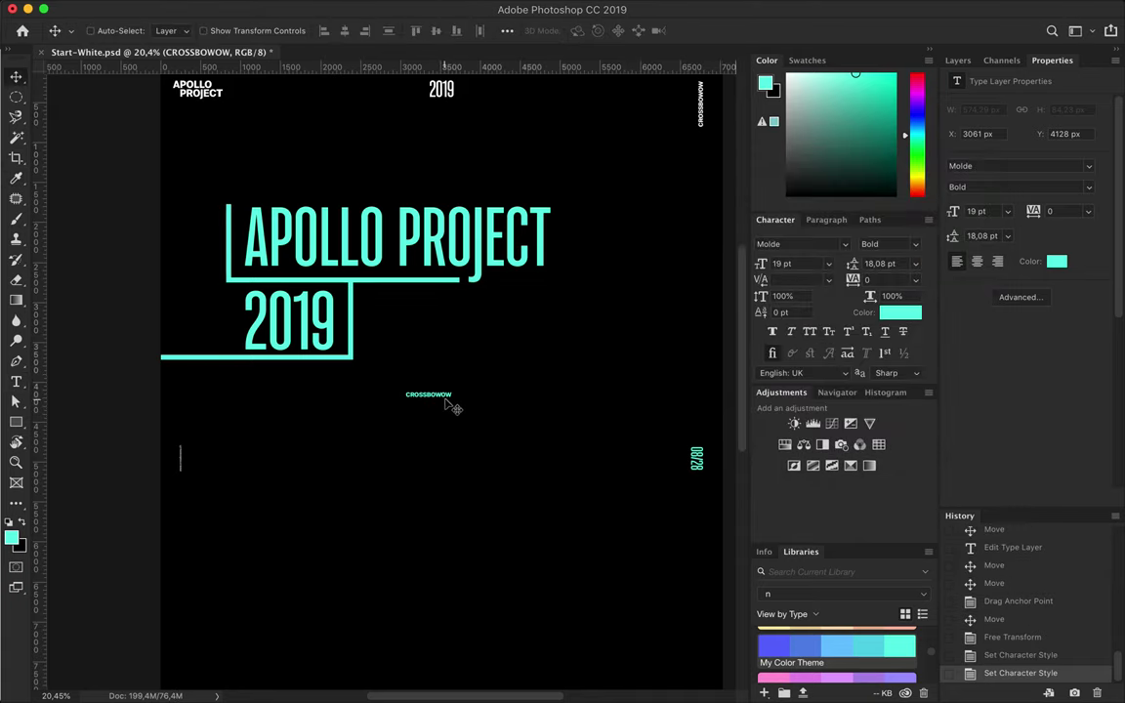
- Move the CROSSBOWOW text to the lower middle and enlarge it
{"action": "left_click_drag", "start_coordinate": [447, 401], "coordinate": [560, 500]}
{"action": "scroll", "coordinate": [501, 314], "scroll_direction": "down", "scroll_amount": 5}
{"action": "left_click_drag", "start_coordinate": [444, 333], "coordinate": [419, 327]}
{"action": "key", "text": "Return"}
{"action": "scroll", "coordinate": [570, 247], "scroll_direction": "up", "scroll_amount": 5}
{"action": "left_click_drag", "start_coordinate": [291, 252], "coordinate": [402, 241]}
- Retype the 2019 copy on the right as the 08/28 date
{"action": "double_click", "coordinate": [401, 241]}
{"action": "type", "text": "08/28"}
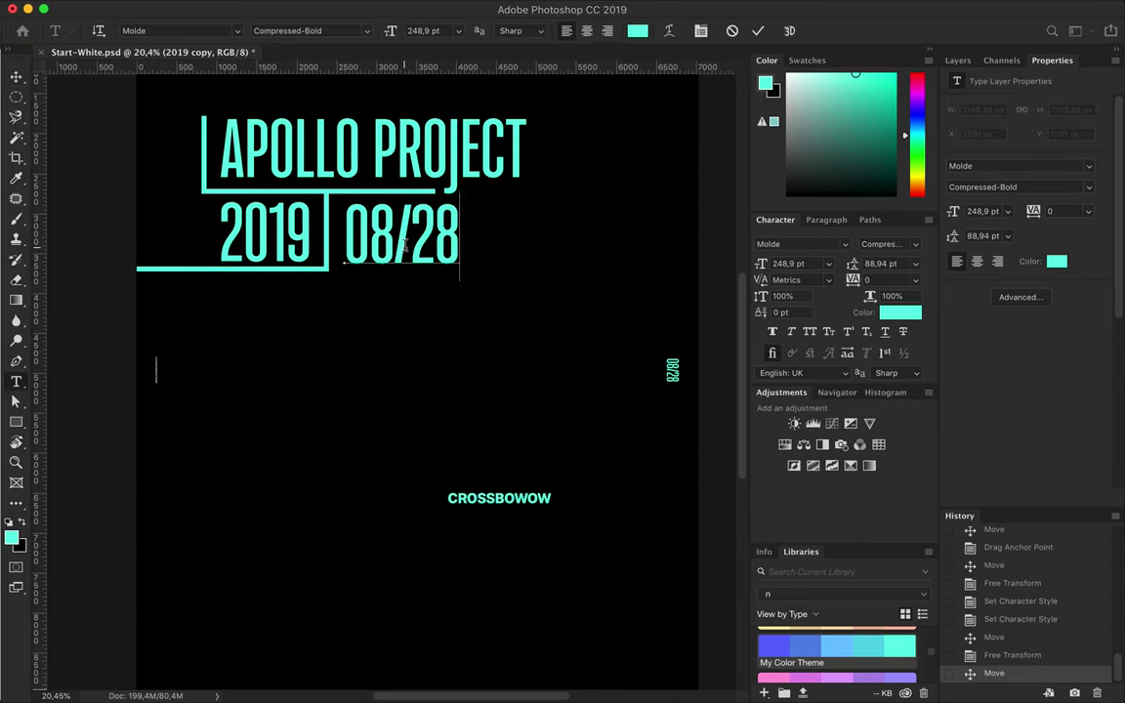
{"action": "key", "text": "ctrl+Return"}
{"action": "key", "text": "v"}
- Align 08/28 and 2019 on their vertical centres and nudge the date into place
{"action": "scroll", "coordinate": [255, 384], "scroll_direction": "down", "scroll_amount": 3}
{"action": "scroll", "coordinate": [370, 277], "scroll_direction": "up", "scroll_amount": 4}
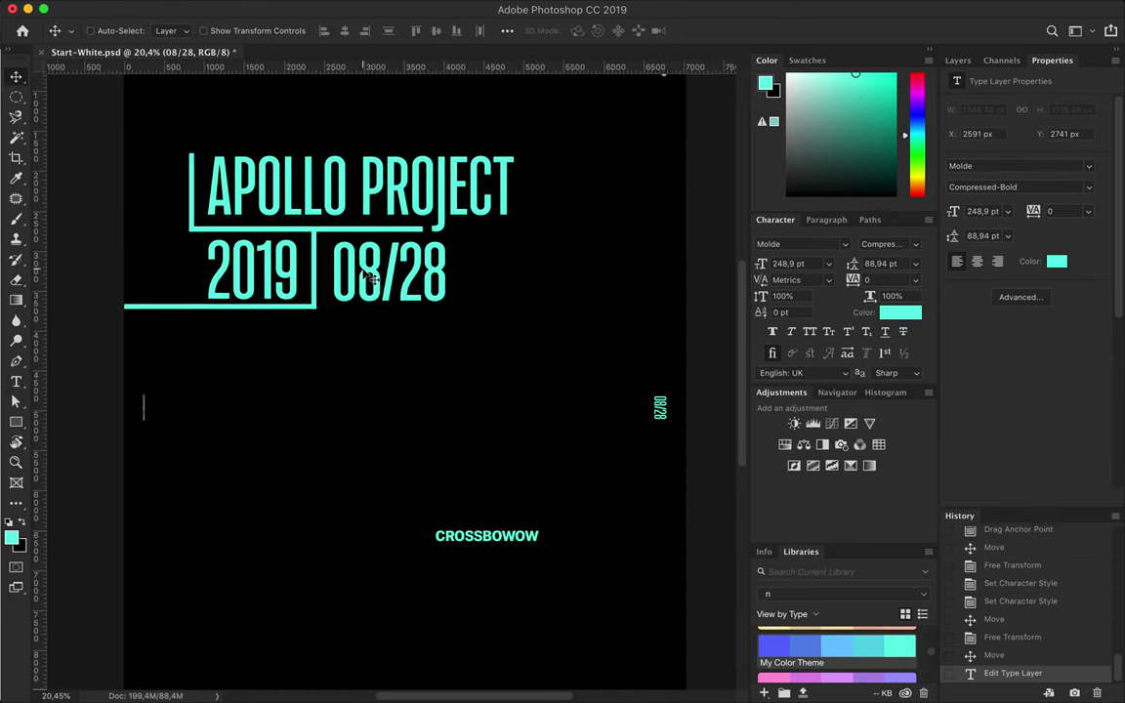
{"action": "left_click", "coordinate": [284, 283], "text": "ctrl"}
{"action": "key", "text": "Left"}
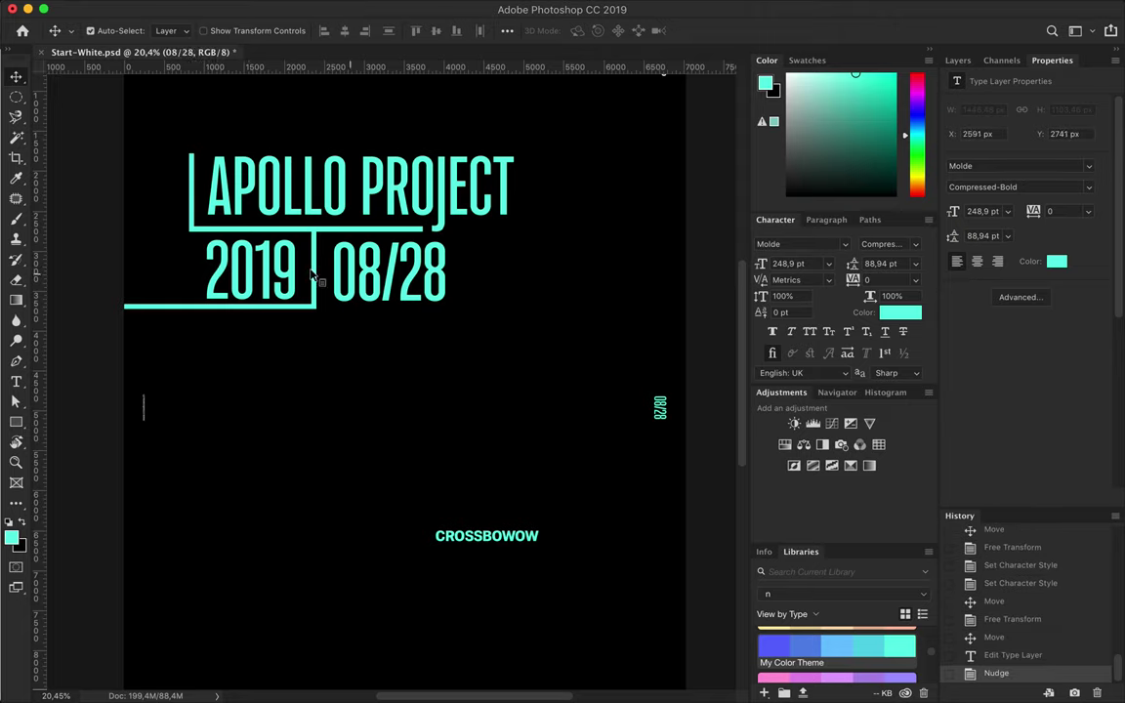
{"action": "left_click", "coordinate": [436, 31]}
{"action": "key", "text": "Down"}
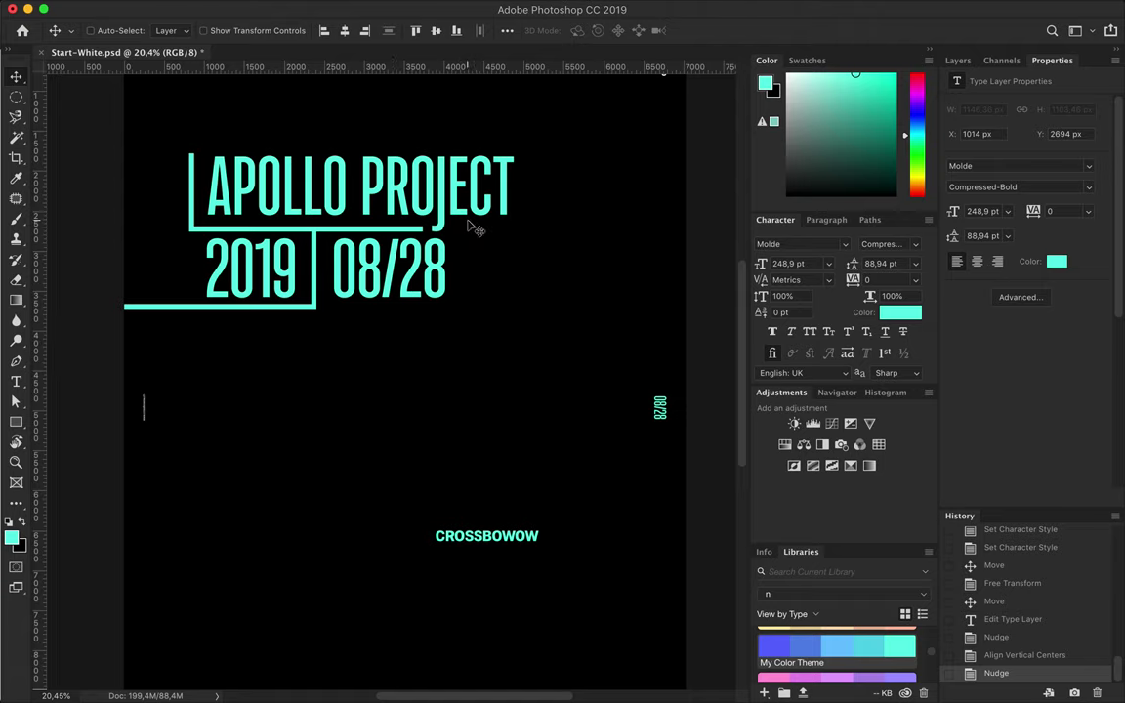
{"action": "scroll", "coordinate": [477, 229], "scroll_direction": "down", "scroll_amount": 5}
{"action": "scroll", "coordinate": [414, 447], "scroll_direction": "up", "scroll_amount": 2}
- Colour the 240 and N number layers cyan
{"action": "left_click", "coordinate": [181, 612], "text": "ctrl"}
{"action": "left_click", "coordinate": [958, 60]}
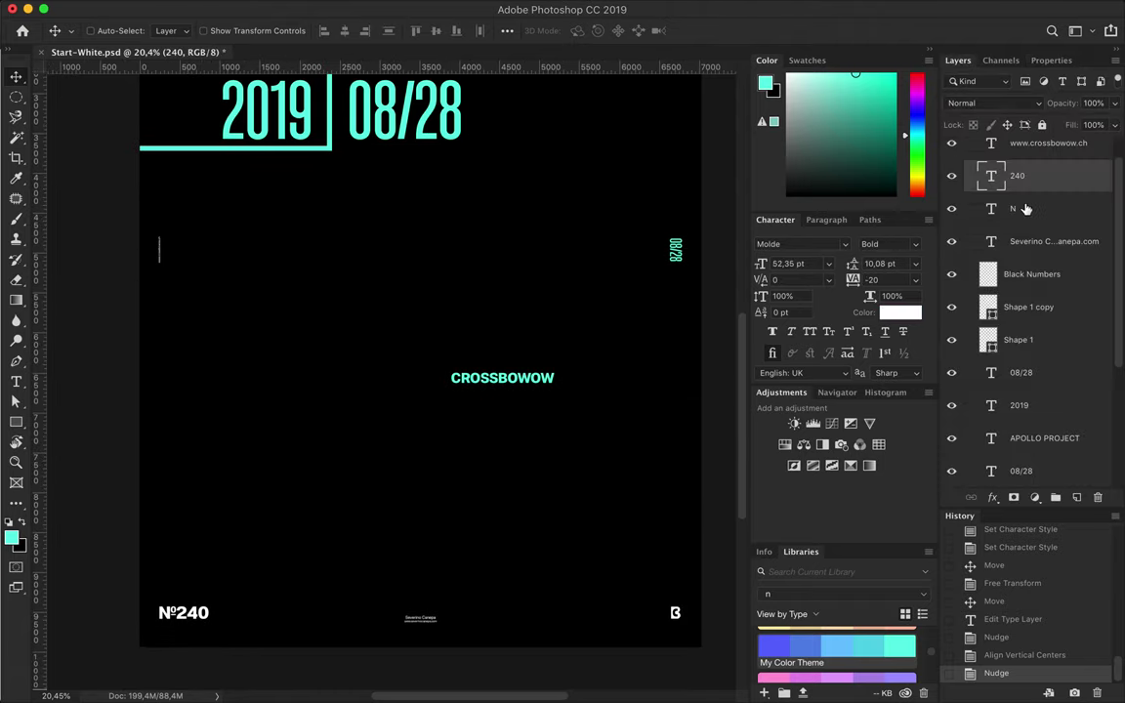
{"action": "left_click", "coordinate": [1025, 209], "text": "shift"}
{"action": "left_click", "coordinate": [899, 312]}
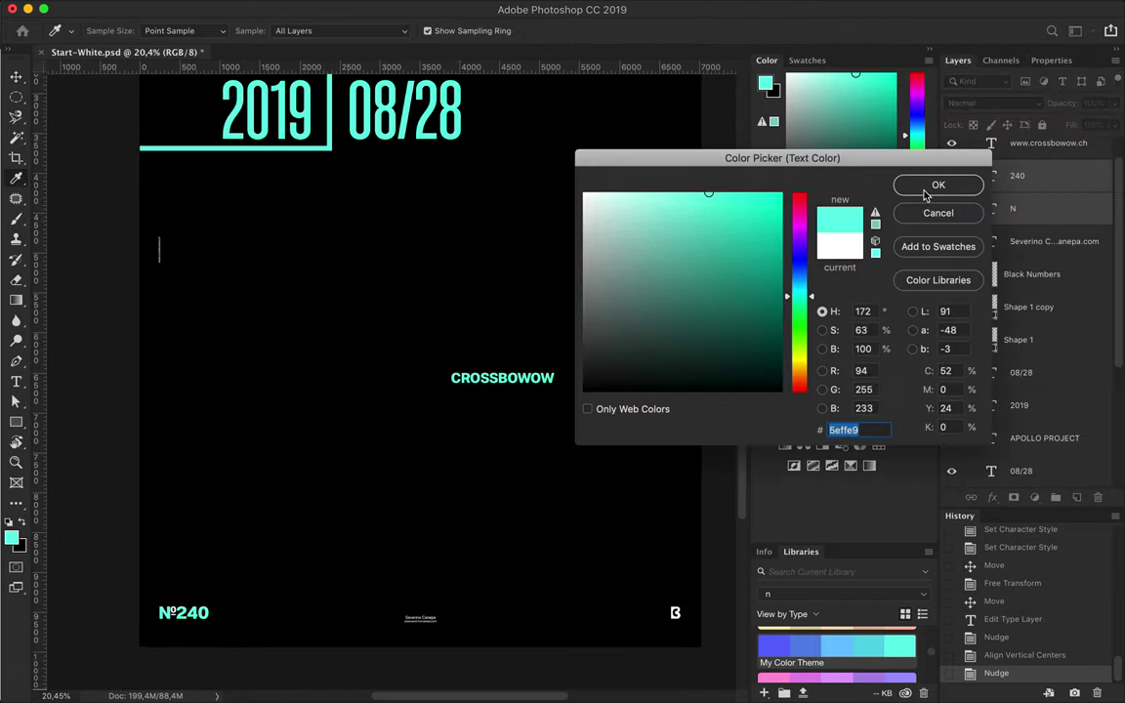
{"action": "left_click", "coordinate": [925, 188]}
- Load the Black Numbers layer as a selection and paint a brush stroke over it
{"action": "left_click", "coordinate": [1031, 274]}
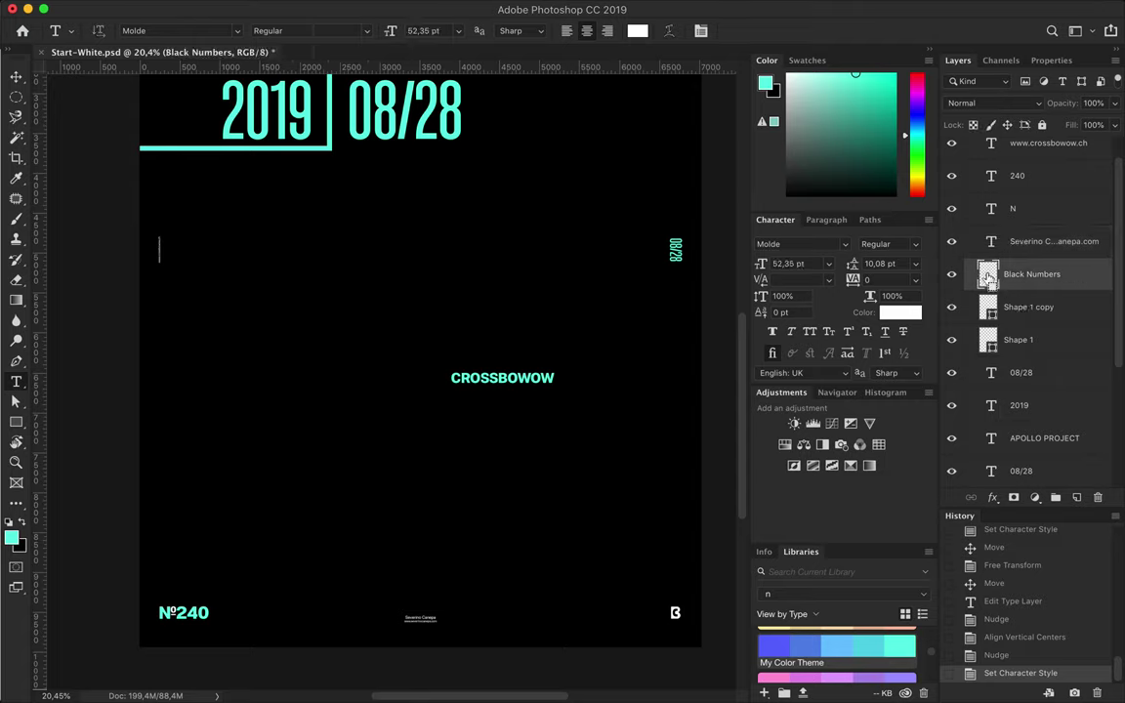
{"action": "left_click", "coordinate": [988, 274], "text": "ctrl"}
{"action": "key", "text": "b"}
{"action": "left_click_drag", "start_coordinate": [271, 605], "coordinate": [513, 507]}
{"action": "key", "text": "ctrl+d"}
{"action": "key", "text": "v"}
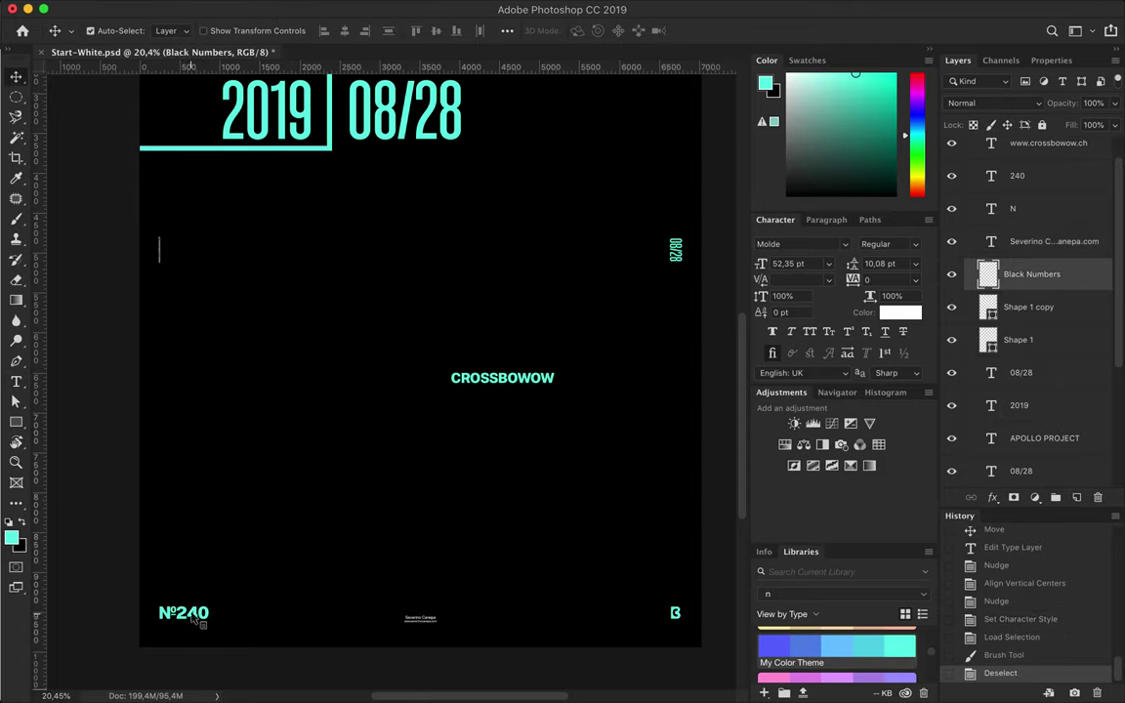
- Erase the B mark in the bottom-right corner using an elliptical selection
{"action": "left_click", "coordinate": [1017, 175]}
{"action": "left_click", "coordinate": [1012, 209], "text": "shift"}
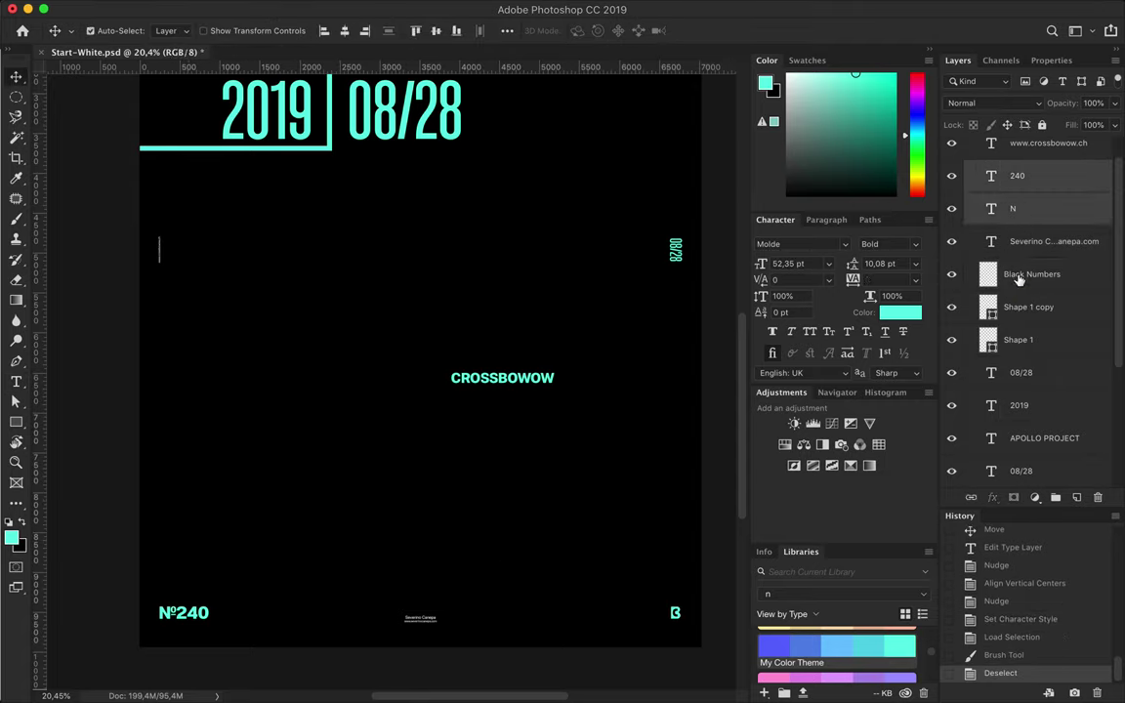
{"action": "left_click", "coordinate": [1018, 278]}
{"action": "key", "text": "m"}
{"action": "left_click_drag", "start_coordinate": [641, 583], "coordinate": [703, 633]}
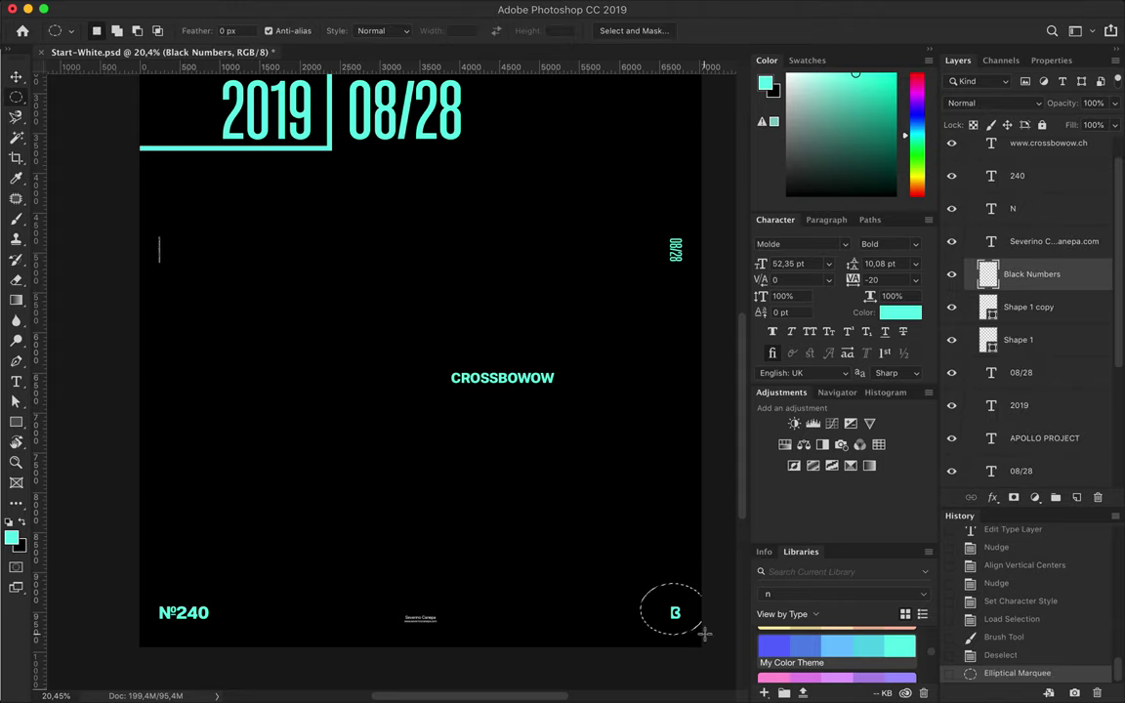
{"action": "key", "text": "Delete"}
{"action": "key", "text": "ctrl+d"}
{"action": "key", "text": "v"}
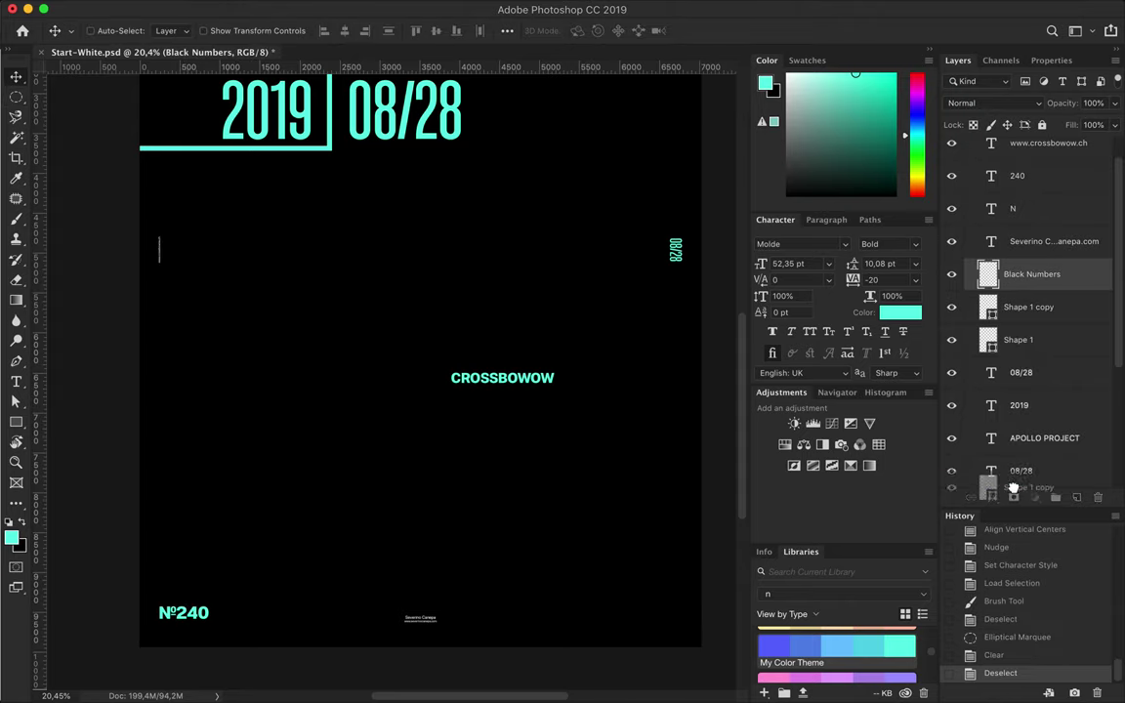
- Send shape layers down, merge 240, N and Black Numbers, and move №240 toward the centre
{"action": "left_click_drag", "start_coordinate": [1012, 462], "coordinate": [1012, 459]}
{"action": "key", "text": "ctrl+shift+bracketleft"}
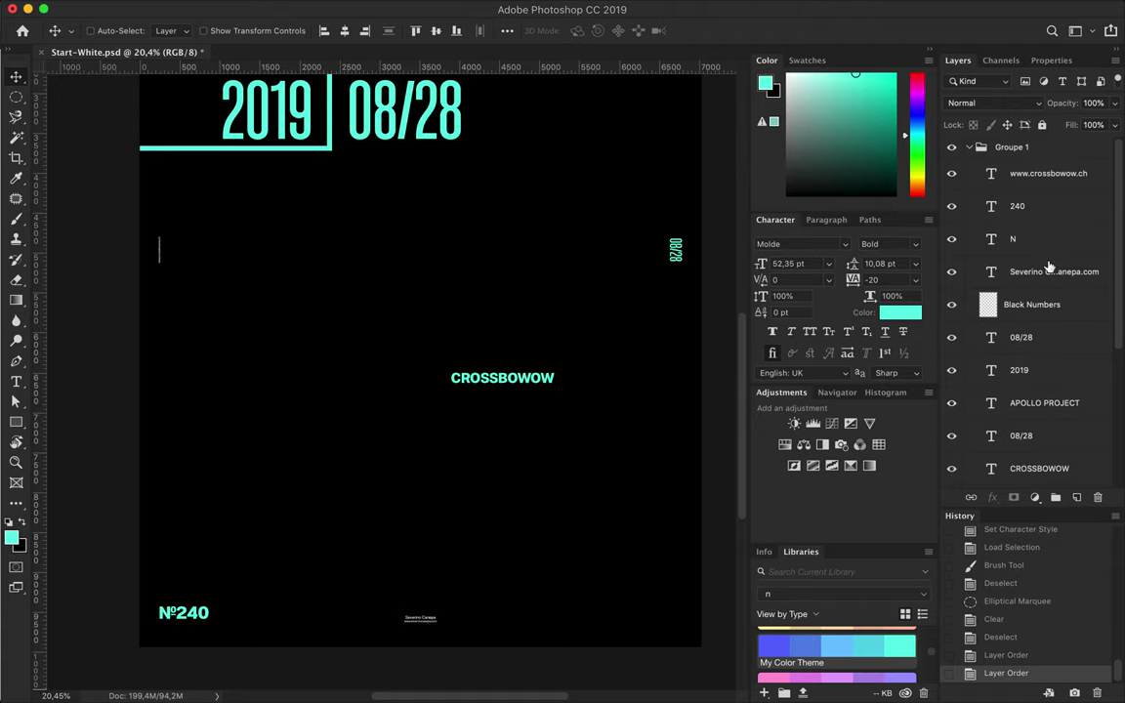
{"action": "left_click", "coordinate": [1015, 206]}
{"action": "left_click", "coordinate": [1012, 238], "text": "ctrl"}
{"action": "left_click", "coordinate": [1025, 303], "text": "ctrl"}
{"action": "key", "text": "ctrl+e"}
{"action": "mouse_move", "coordinate": [196, 619]}
{"action": "left_mouse_down"}
{"action": "mouse_move", "coordinate": [400, 305]}
{"action": "mouse_move", "coordinate": [400, 238]}
{"action": "left_mouse_up"}
- Type a new #240 label, delete the old №240 layer, and resize the new one
{"action": "scroll", "coordinate": [400, 239], "scroll_direction": "up", "scroll_amount": 3}
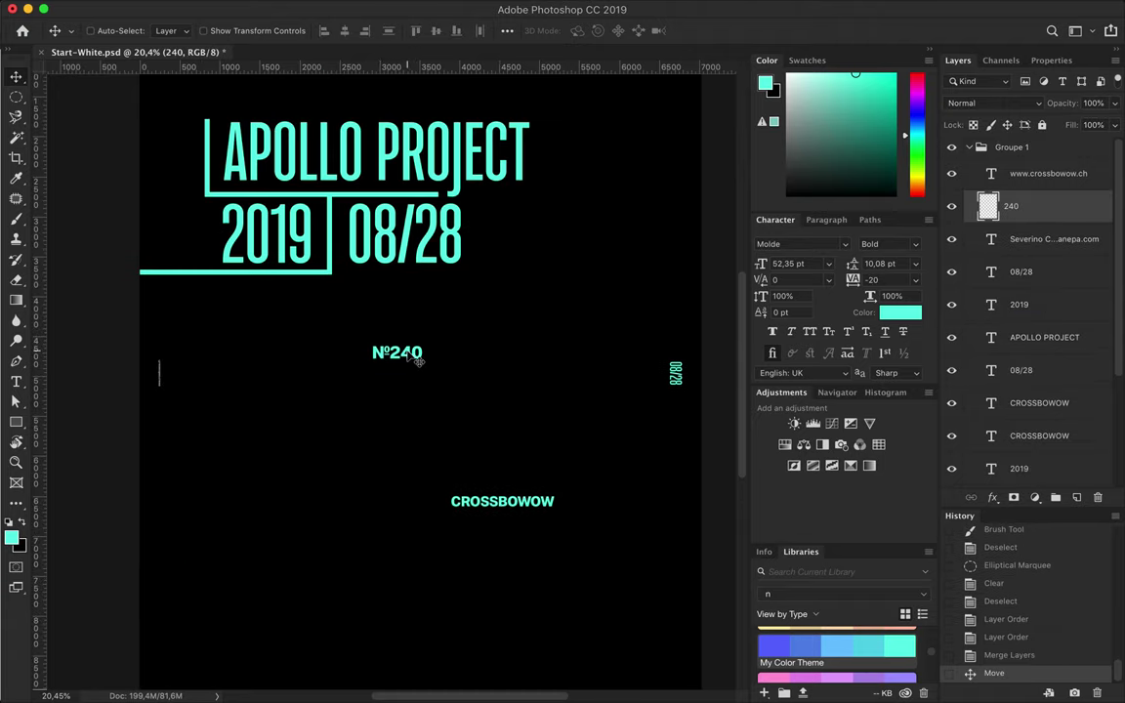
{"action": "key", "text": "t"}
{"action": "left_click", "coordinate": [366, 301]}
{"action": "type", "text": "240"}
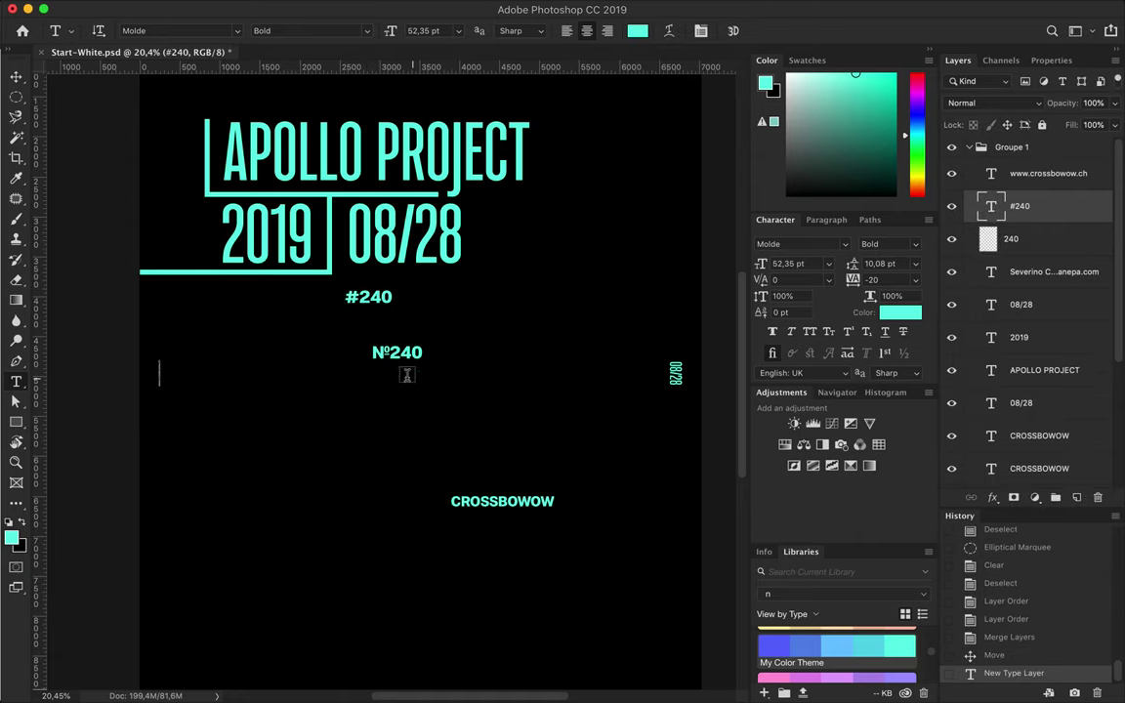
{"action": "key", "text": "ctrl+Return"}
{"action": "key", "text": "v"}
{"action": "left_click", "coordinate": [400, 354]}
{"action": "key", "text": "Delete"}
{"action": "mouse_move", "coordinate": [371, 316]}
{"action": "left_mouse_down"}
{"action": "mouse_move", "coordinate": [371, 333]}
{"action": "mouse_move", "coordinate": [439, 354]}
{"action": "left_mouse_up"}
{"action": "key", "text": "ctrl+t"}
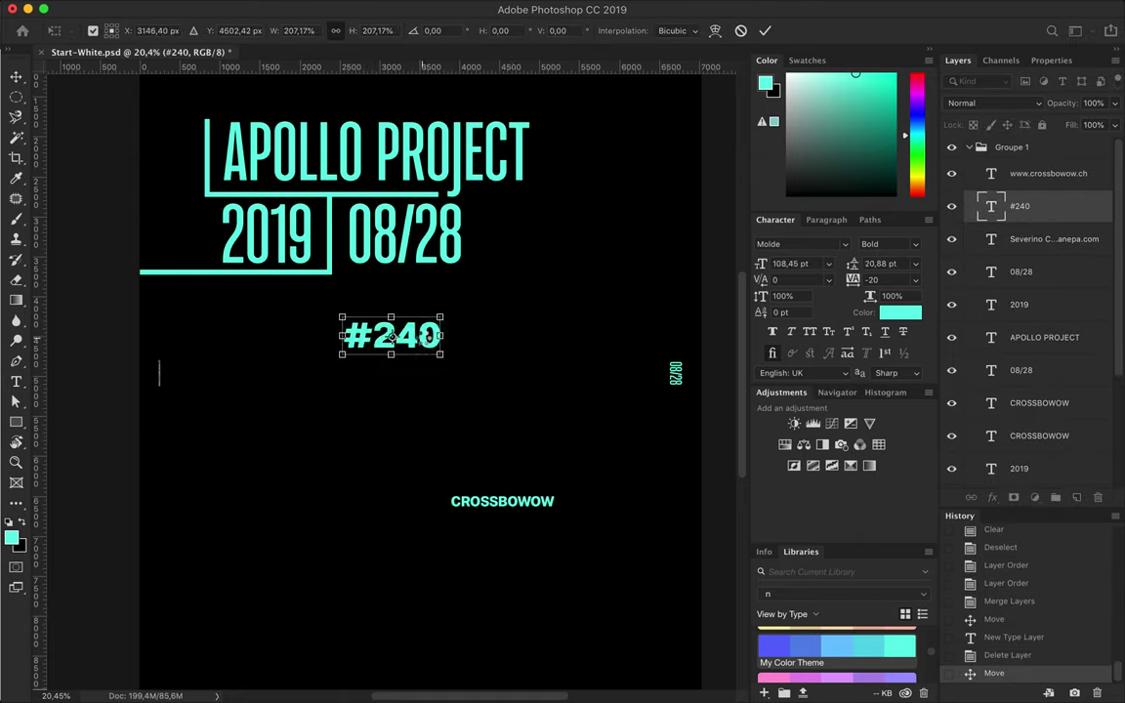
{"action": "key", "text": "Return"}
- Set #240 to Medium font style at 78,45 pt
{"action": "key", "text": "t"}
{"action": "left_click", "coordinate": [293, 30]}
{"action": "key", "text": "Up"}
{"action": "key", "text": "Up"}
{"action": "key", "text": "Up"}
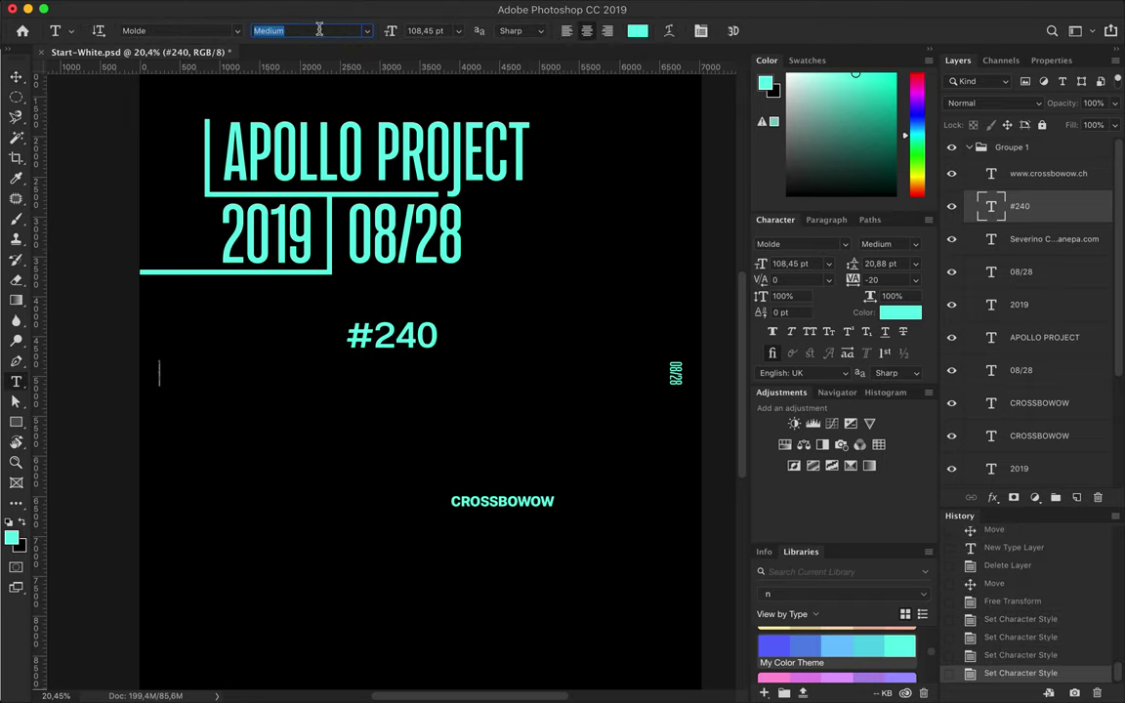
{"action": "left_click", "coordinate": [426, 30]}
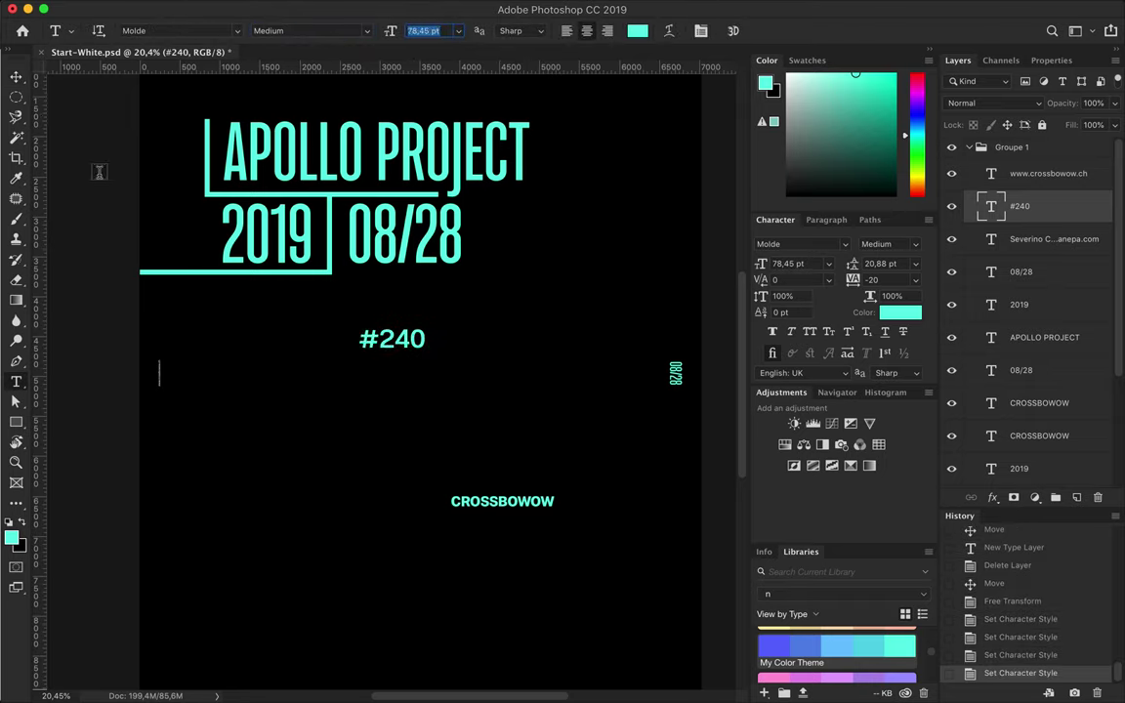
{"action": "key", "text": "v"}
- Rotate #240 90° to run vertically and place it just below 2019
{"action": "mouse_move", "coordinate": [396, 344]}
{"action": "left_mouse_down"}
{"action": "mouse_move", "coordinate": [493, 291]}
{"action": "mouse_move", "coordinate": [562, 298]}
{"action": "mouse_move", "coordinate": [316, 314]}
{"action": "left_mouse_up"}
{"action": "key", "text": "ctrl+t"}
{"action": "key", "text": "Return"}
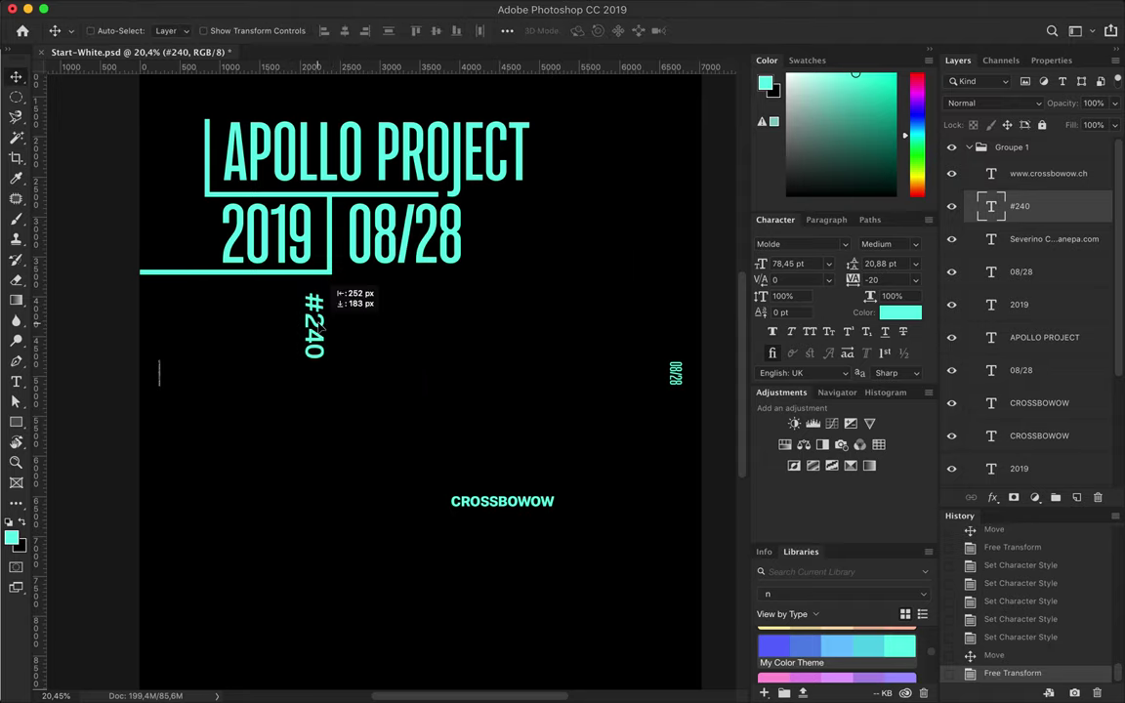
{"action": "scroll", "coordinate": [459, 457], "scroll_direction": "down", "scroll_amount": 3}
{"action": "scroll", "coordinate": [430, 598], "scroll_direction": "up", "scroll_amount": 4}
{"action": "scroll", "coordinate": [436, 601], "scroll_direction": "up", "scroll_amount": 2}
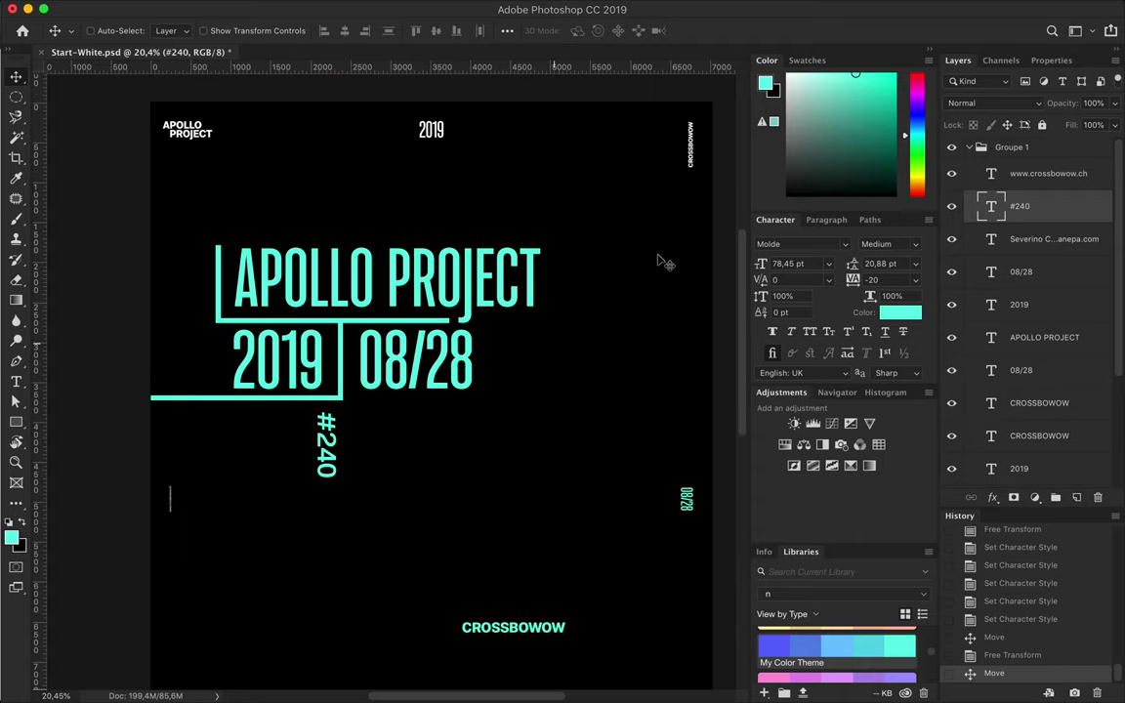
{"action": "left_click", "coordinate": [691, 145]}
- Draw a cyan rectangle block over the top-left corner label
{"action": "key", "text": "Delete"}
{"action": "left_click", "coordinate": [436, 135]}
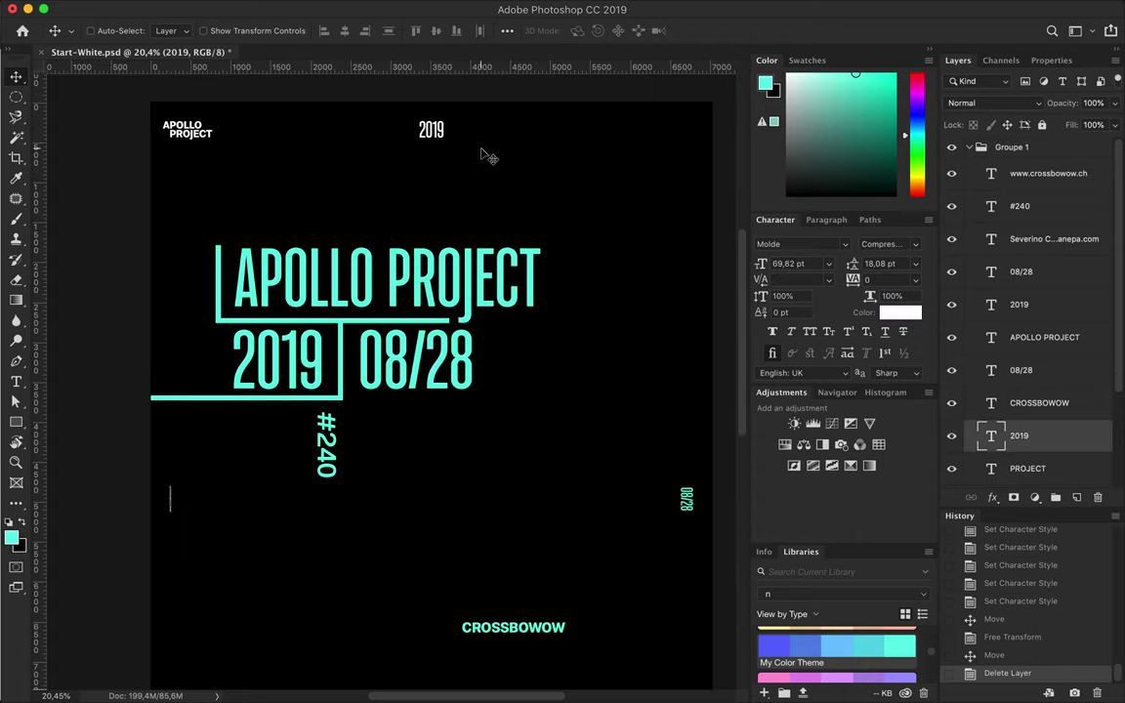
{"action": "key", "text": "ctrl+z"}
{"action": "key", "text": "m"}
{"action": "key", "text": "u"}
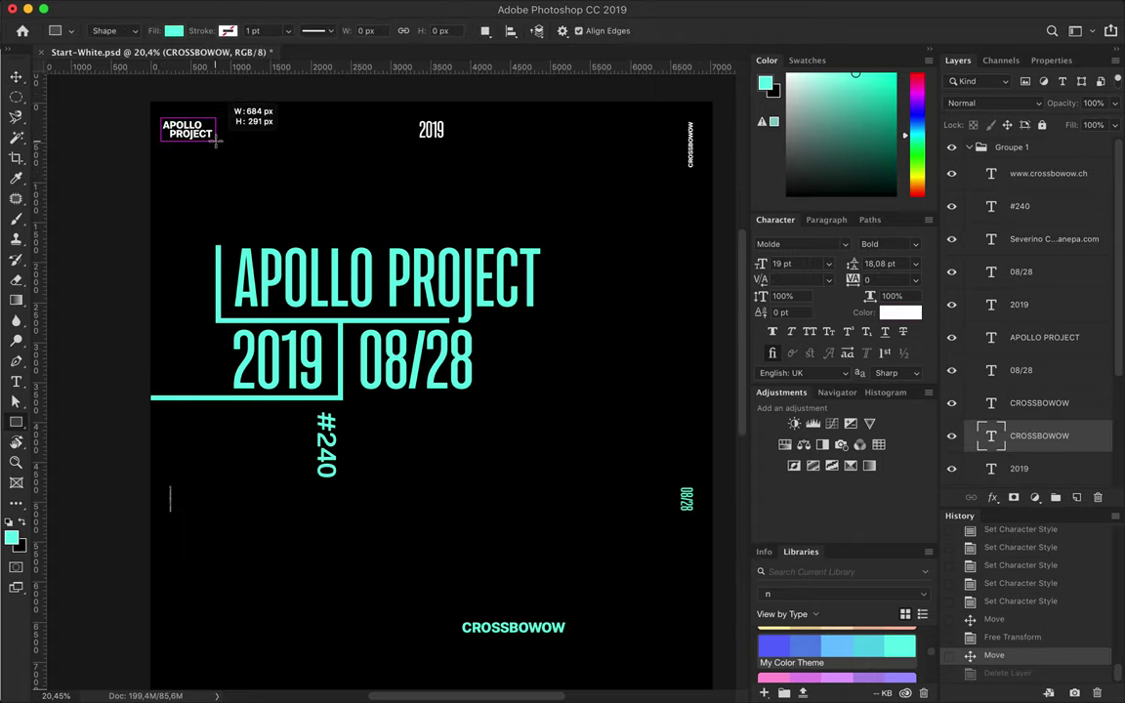
{"action": "left_click_drag", "start_coordinate": [214, 142], "coordinate": [445, 140]}
- Centre a copied cyan block horizontally along the poster's top edge
{"action": "key", "text": "v"}
{"action": "left_click", "coordinate": [506, 30]}
{"action": "left_click", "coordinate": [537, 173]}
{"action": "left_click", "coordinate": [493, 156]}
{"action": "left_click", "coordinate": [454, 73]}
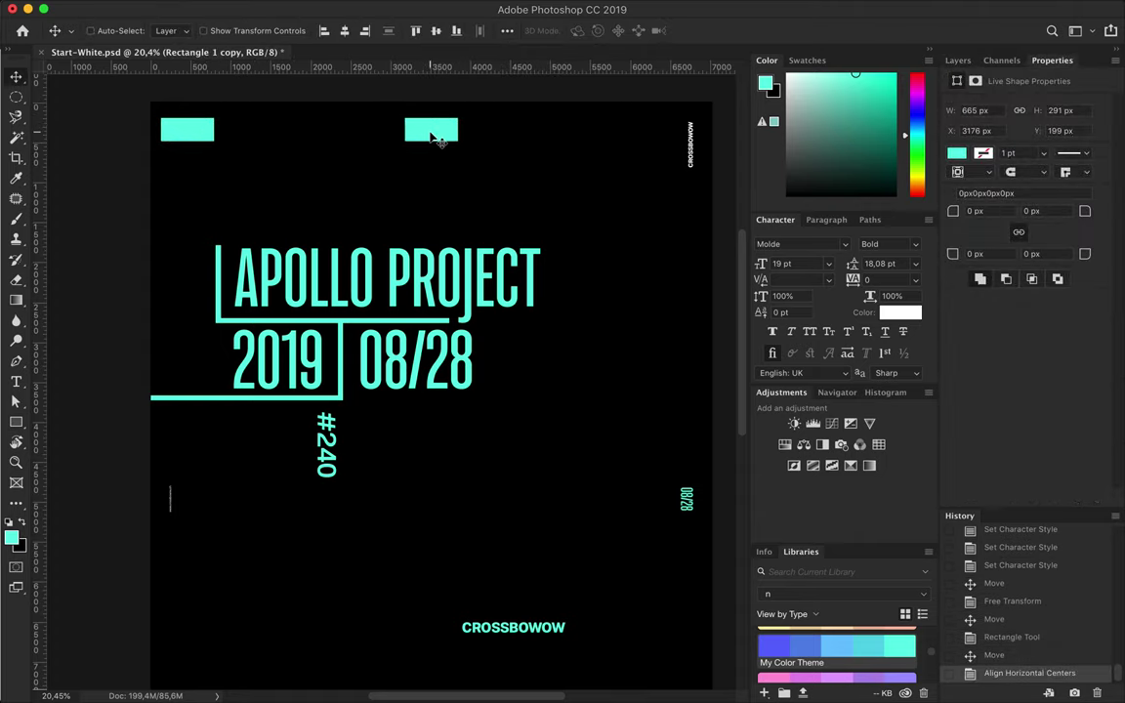
{"action": "key", "text": "ctrl+t"}
{"action": "key", "text": "Return"}
- Add a vertical block centred on the right edge and delete the vertical CROSSBOWOW text
{"action": "mouse_move", "coordinate": [449, 135]}
{"action": "left_mouse_down"}
{"action": "mouse_move", "coordinate": [704, 136]}
{"action": "mouse_move", "coordinate": [695, 172]}
{"action": "mouse_move", "coordinate": [689, 149]}
{"action": "mouse_move", "coordinate": [688, 478]}
{"action": "mouse_move", "coordinate": [172, 503]}
{"action": "left_mouse_up"}
{"action": "key", "text": "ctrl+t"}
{"action": "key", "text": "Return"}
{"action": "left_click", "coordinate": [436, 30]}
{"action": "key", "text": "Delete"}
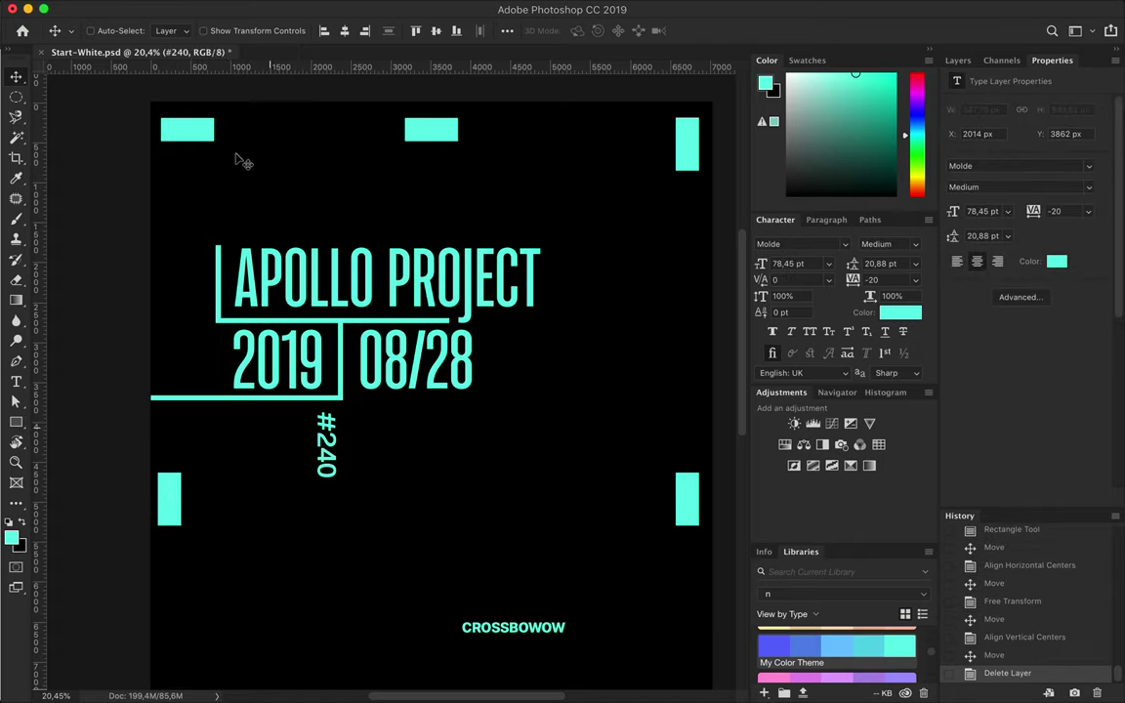
- Copy cyan blocks to the bottom-right corner and the bottom edge centre
{"action": "scroll", "coordinate": [615, 131], "scroll_direction": "down", "scroll_amount": 2}
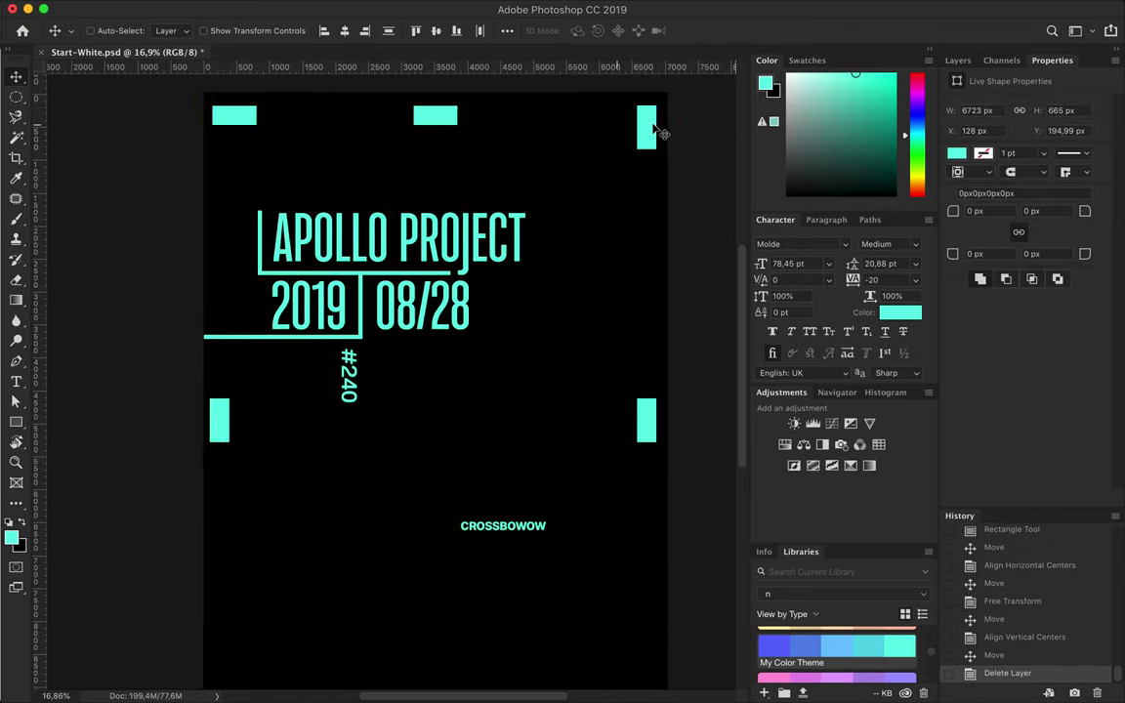
{"action": "left_click_drag", "start_coordinate": [659, 137], "coordinate": [634, 591]}
{"action": "scroll", "coordinate": [634, 591], "scroll_direction": "down", "scroll_amount": 1}
{"action": "left_click_drag", "start_coordinate": [390, 527], "coordinate": [401, 660]}
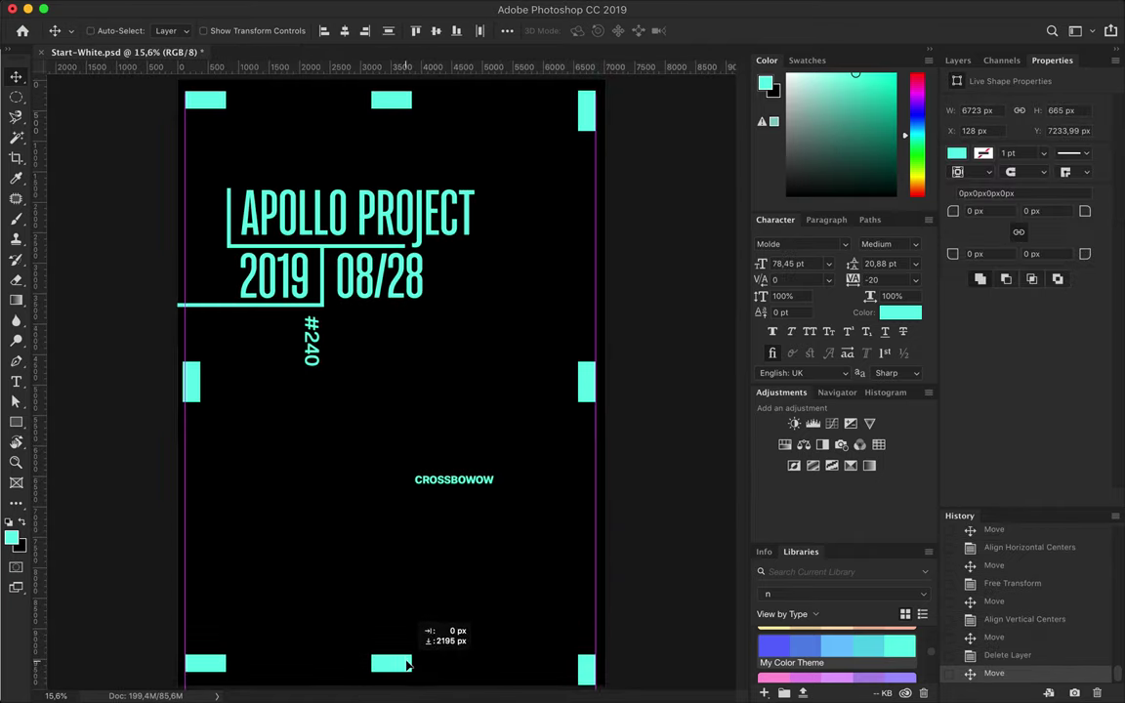
{"action": "scroll", "coordinate": [654, 443], "scroll_direction": "down", "scroll_amount": 1}
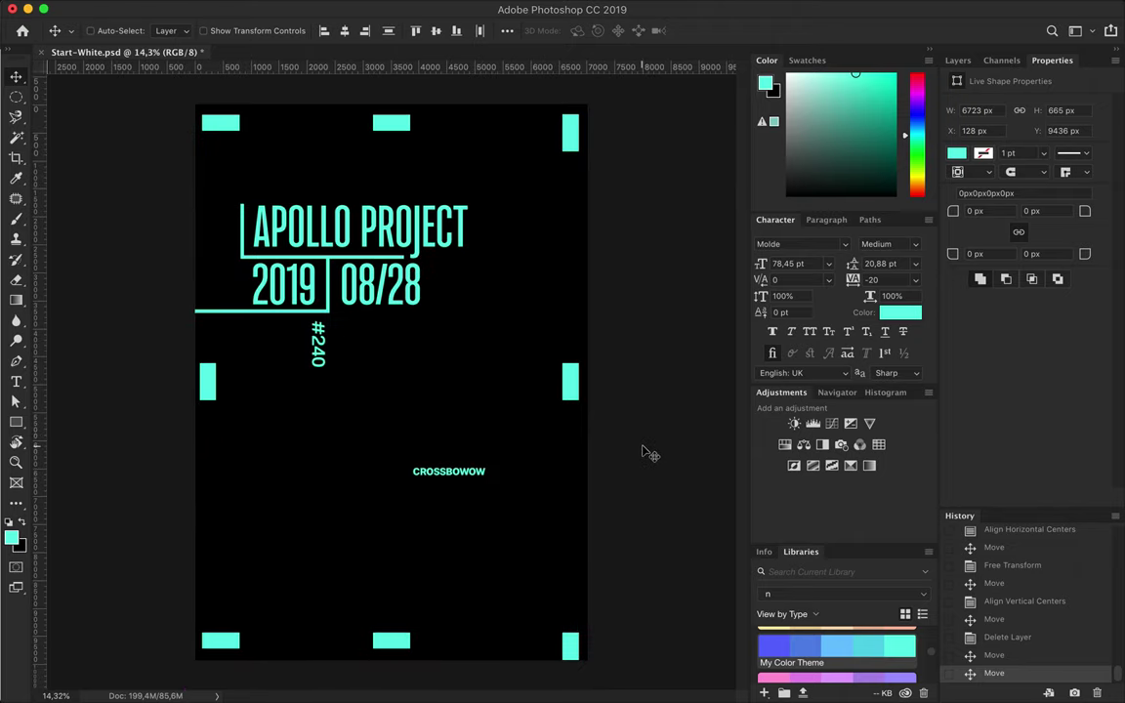
- Move CROSSBOWOW up beside #240 under 08/28 and enlarge it
{"action": "left_click_drag", "start_coordinate": [475, 482], "coordinate": [397, 349]}
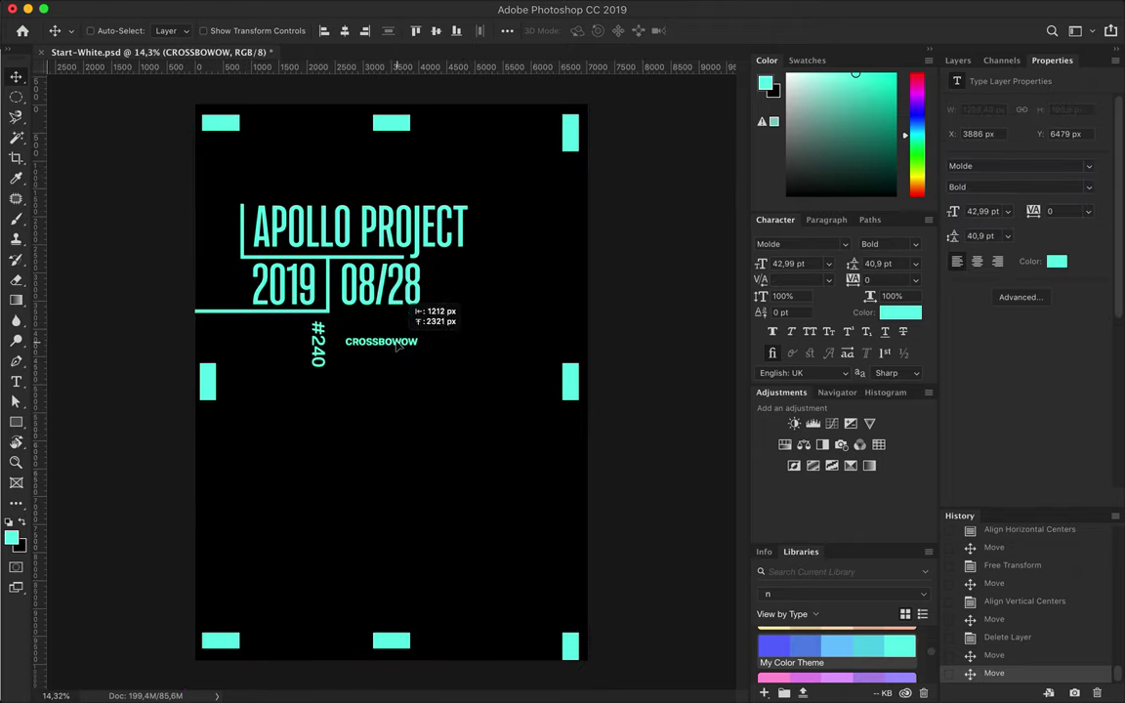
{"action": "left_click_drag", "start_coordinate": [396, 332], "coordinate": [402, 334]}
{"action": "key", "text": "ctrl+t"}
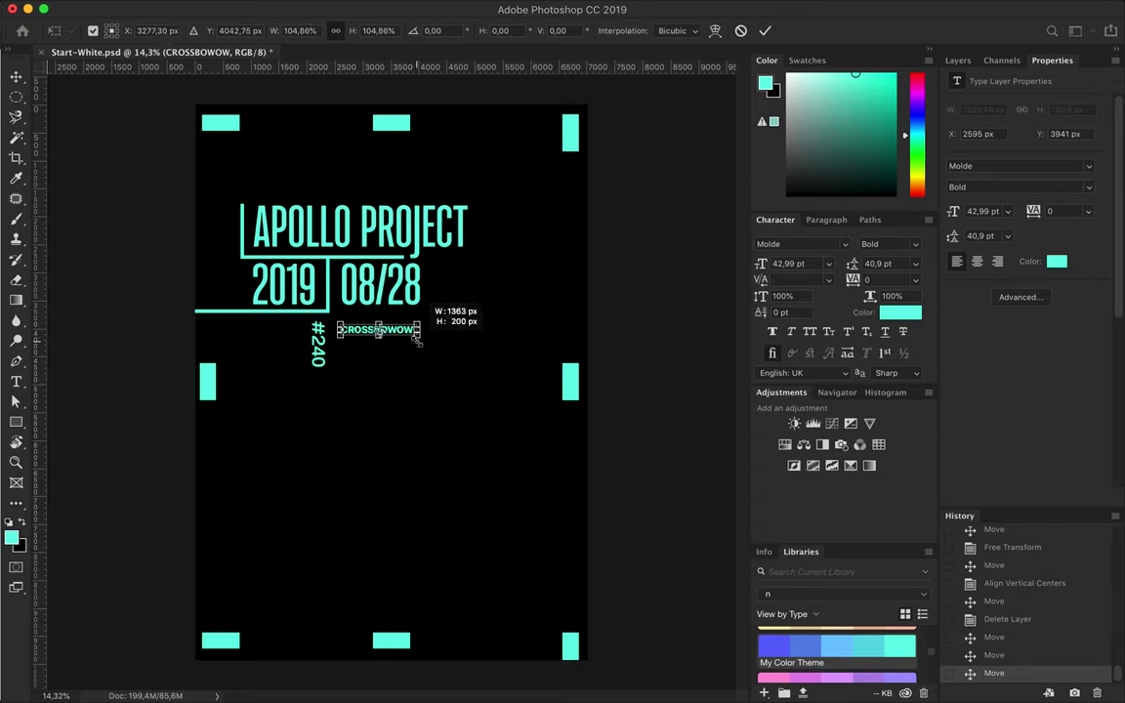
{"action": "scroll", "coordinate": [408, 315], "scroll_direction": "up", "scroll_amount": 1}
{"action": "key", "text": "Return"}
{"action": "left_click_drag", "start_coordinate": [394, 333], "coordinate": [394, 322]}
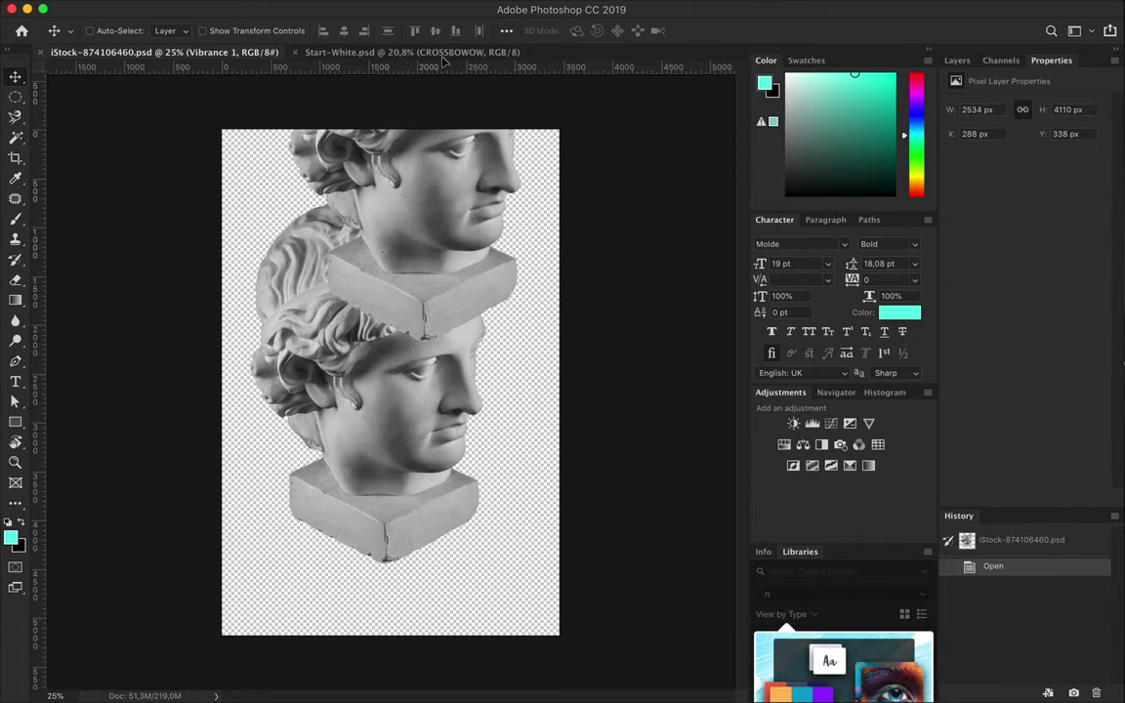
- Paint a cyan statue silhouette on a new layer, offset right and placed behind the statue
{"action": "mouse_move", "coordinate": [442, 61]}
{"action": "left_mouse_down"}
{"action": "mouse_move", "coordinate": [384, 409]}
{"action": "mouse_move", "coordinate": [449, 444]}
{"action": "mouse_move", "coordinate": [439, 439]}
{"action": "left_mouse_up"}
{"action": "key", "text": "ctrl+z"}
{"action": "left_click", "coordinate": [957, 59]}
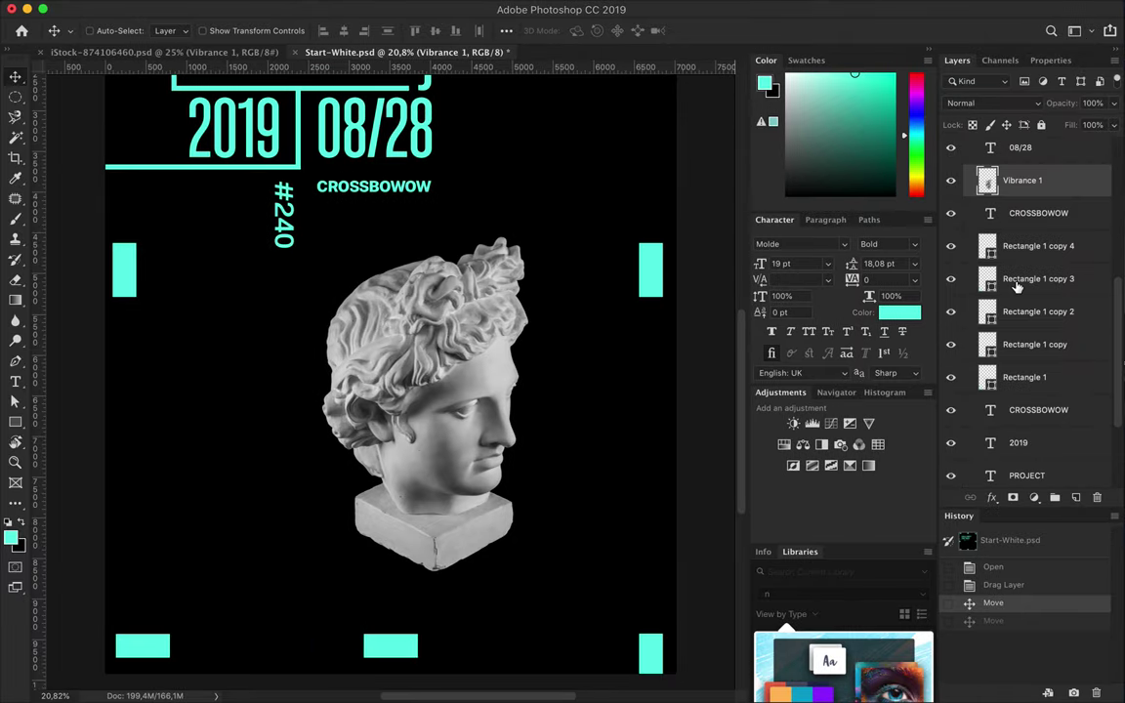
{"action": "left_click", "coordinate": [1075, 500]}
{"action": "left_click", "coordinate": [987, 299], "text": "ctrl"}
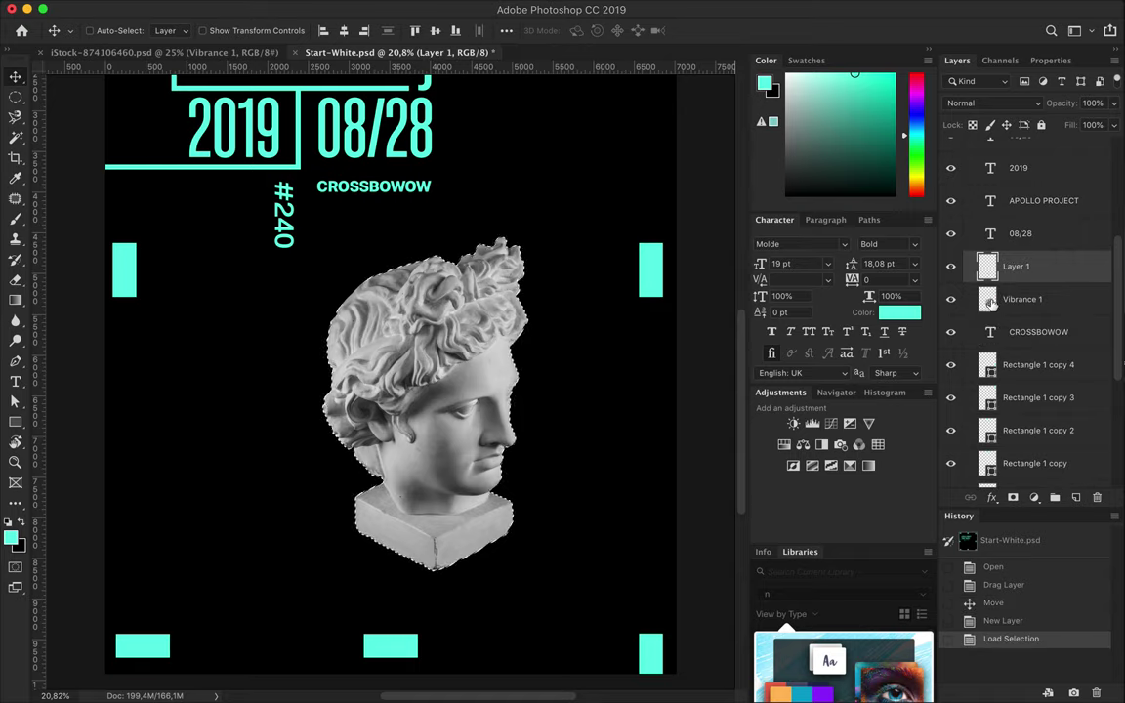
{"action": "key", "text": "b"}
{"action": "mouse_move", "coordinate": [414, 347]}
{"action": "left_mouse_down"}
{"action": "mouse_move", "coordinate": [381, 390]}
{"action": "mouse_move", "coordinate": [395, 459]}
{"action": "left_mouse_up"}
{"action": "key", "text": "ctrl+d"}
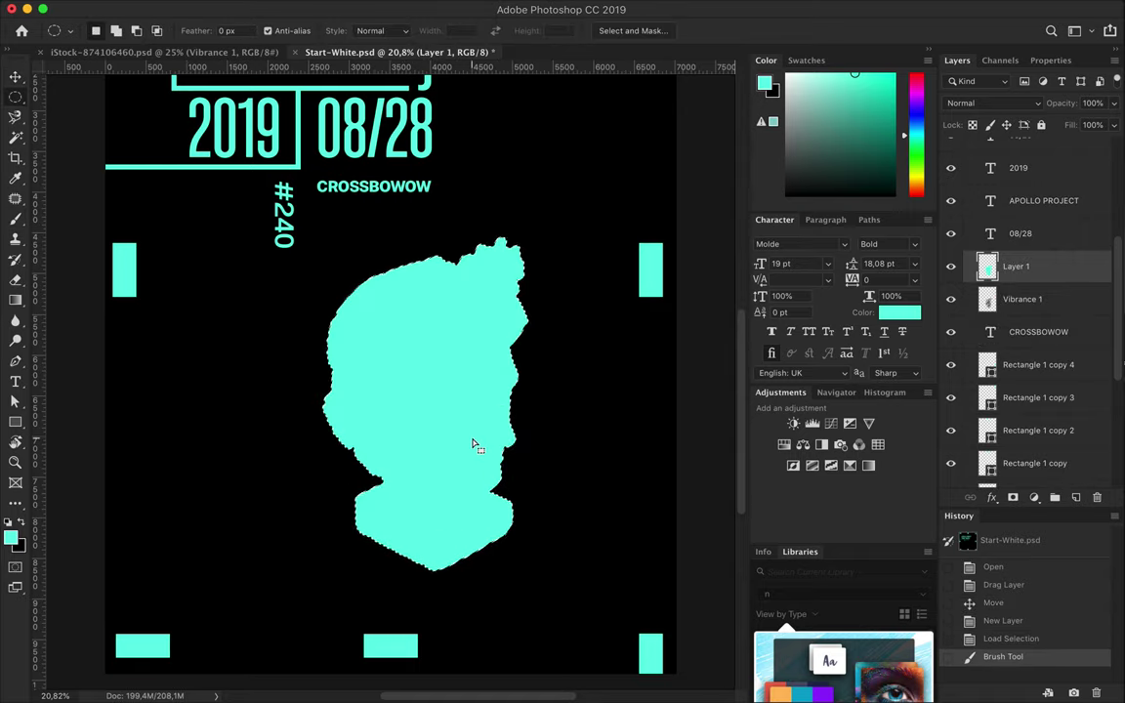
{"action": "key", "text": "v"}
{"action": "left_click_drag", "start_coordinate": [473, 444], "coordinate": [500, 444]}
{"action": "left_click_drag", "start_coordinate": [1025, 287], "coordinate": [1024, 307]}
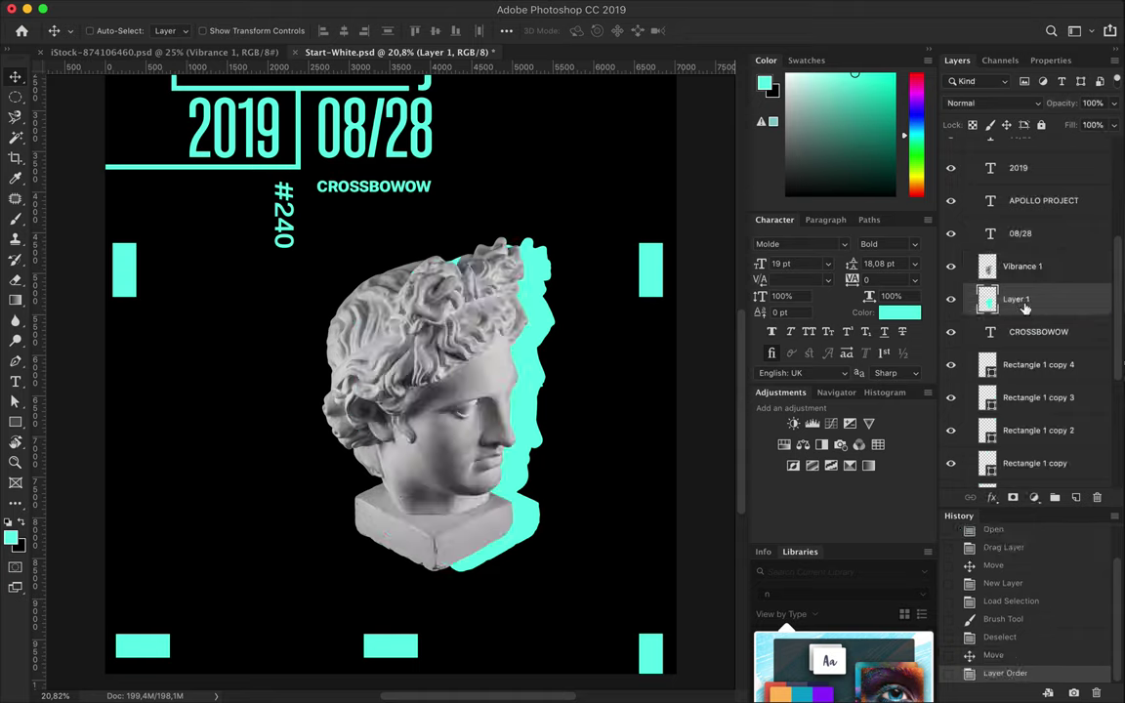
- Paint a second cyan silhouette covering the statue on another new layer
{"action": "left_click", "coordinate": [1075, 500]}
{"action": "left_click", "coordinate": [986, 332], "text": "ctrl"}
{"action": "key", "text": "b"}
{"action": "mouse_move", "coordinate": [430, 292]}
{"action": "left_mouse_down"}
{"action": "mouse_move", "coordinate": [502, 377]}
{"action": "mouse_move", "coordinate": [410, 527]}
{"action": "left_mouse_up"}
{"action": "key", "text": "v"}
{"action": "key", "text": "ctrl+d"}
{"action": "key", "text": "m"}
{"action": "key", "text": "v"}
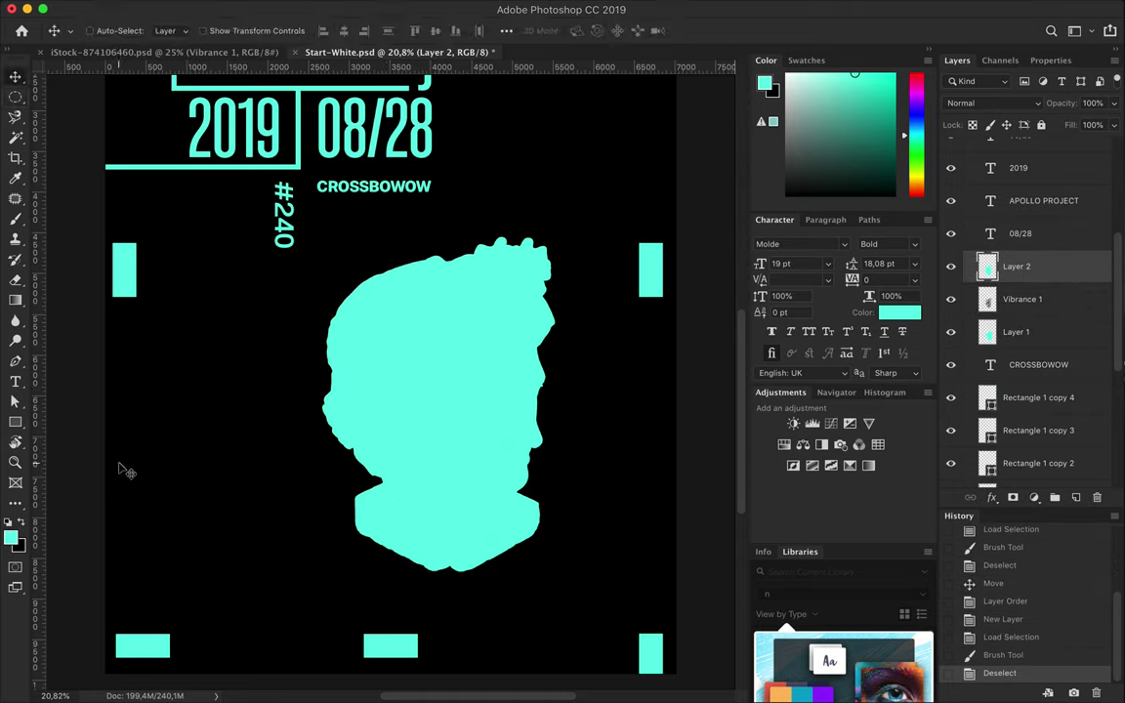
{"action": "left_click", "coordinate": [991, 103]}
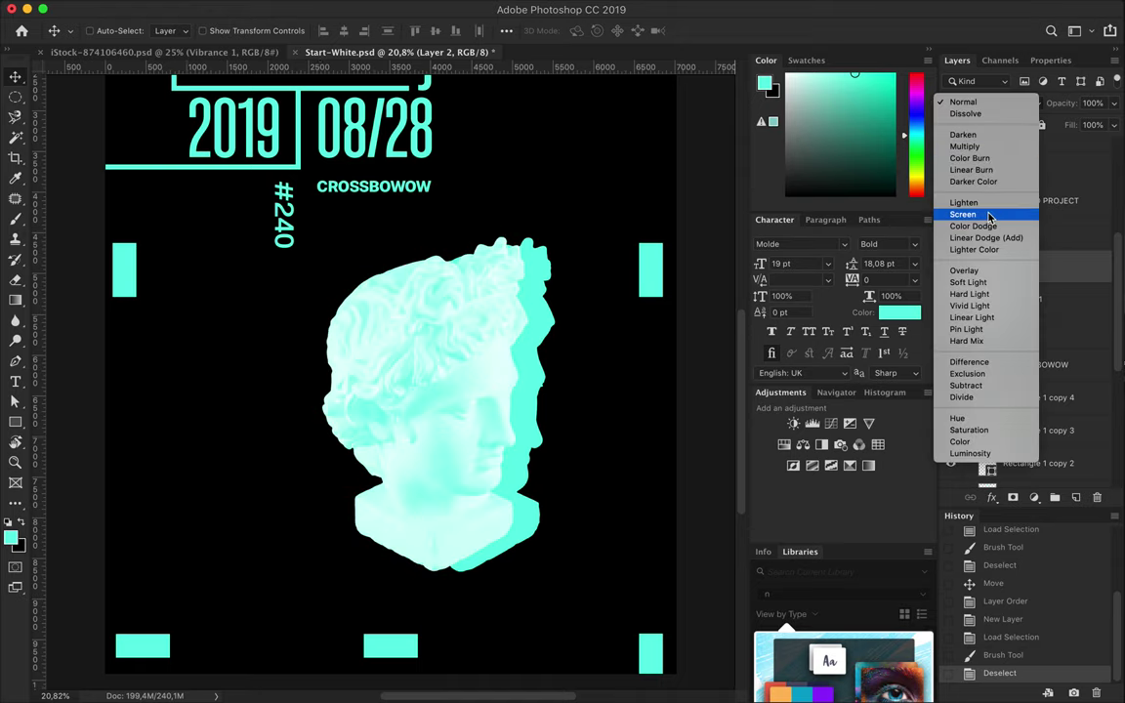
- Set the cyan overlay on the statue to Color Burn blend mode and review the poster
{"action": "left_click", "coordinate": [970, 158]}
{"action": "mouse_move", "coordinate": [508, 385]}
{"action": "left_mouse_down"}
{"action": "mouse_move", "coordinate": [498, 406]}
{"action": "mouse_move", "coordinate": [519, 383]}
{"action": "mouse_move", "coordinate": [507, 388]}
{"action": "left_mouse_up"}
{"action": "key", "text": "ctrl+z"}
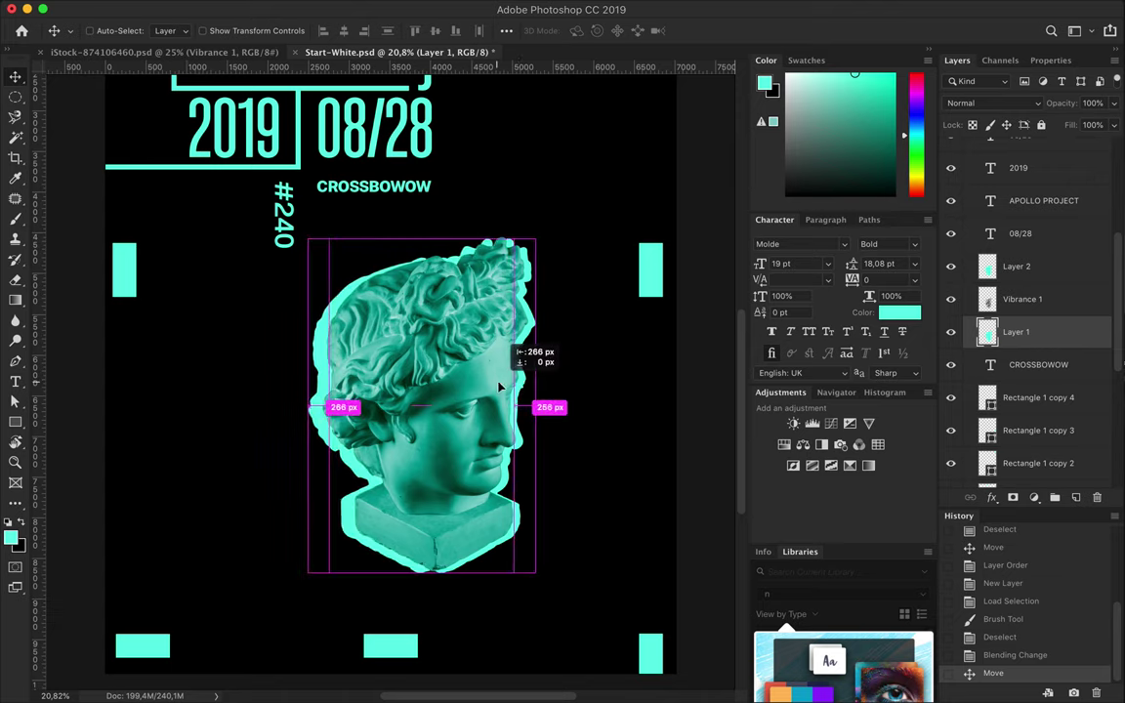
{"action": "scroll", "coordinate": [527, 319], "scroll_direction": "down", "scroll_amount": 3}
{"action": "scroll", "coordinate": [527, 319], "scroll_direction": "up", "scroll_amount": 2}
{"action": "scroll", "coordinate": [527, 319], "scroll_direction": "down", "scroll_amount": 2}
{"action": "scroll", "coordinate": [527, 320], "scroll_direction": "down", "scroll_amount": 2}
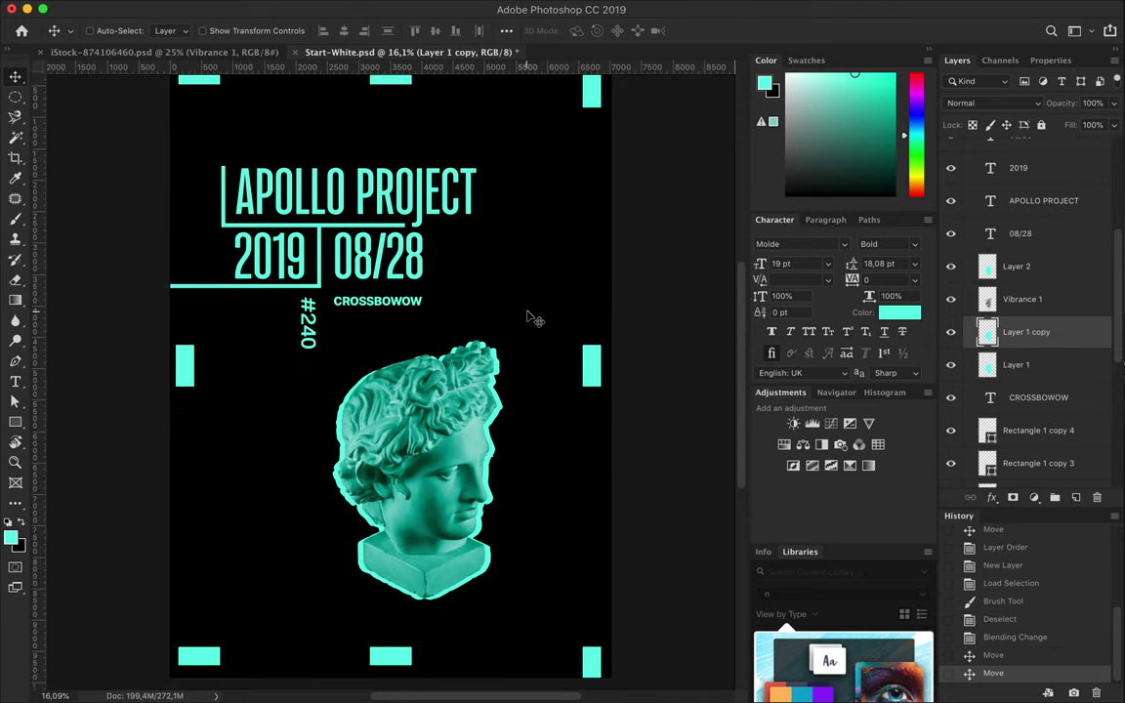
- Draw a four-corner cyan parallelogram on the left edge below the headline
{"action": "key", "text": "p"}
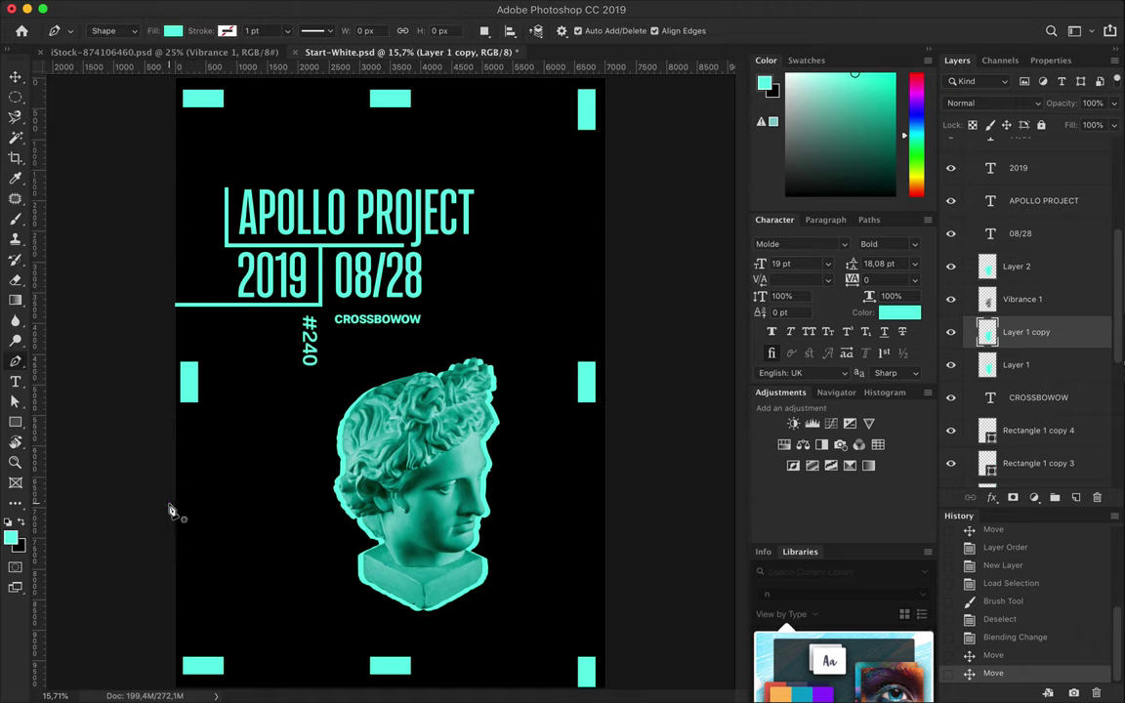
{"action": "left_click", "coordinate": [169, 504]}
{"action": "left_click", "coordinate": [258, 415]}
{"action": "left_click", "coordinate": [322, 415]}
{"action": "left_click", "coordinate": [151, 584]}
{"action": "key", "text": "v"}
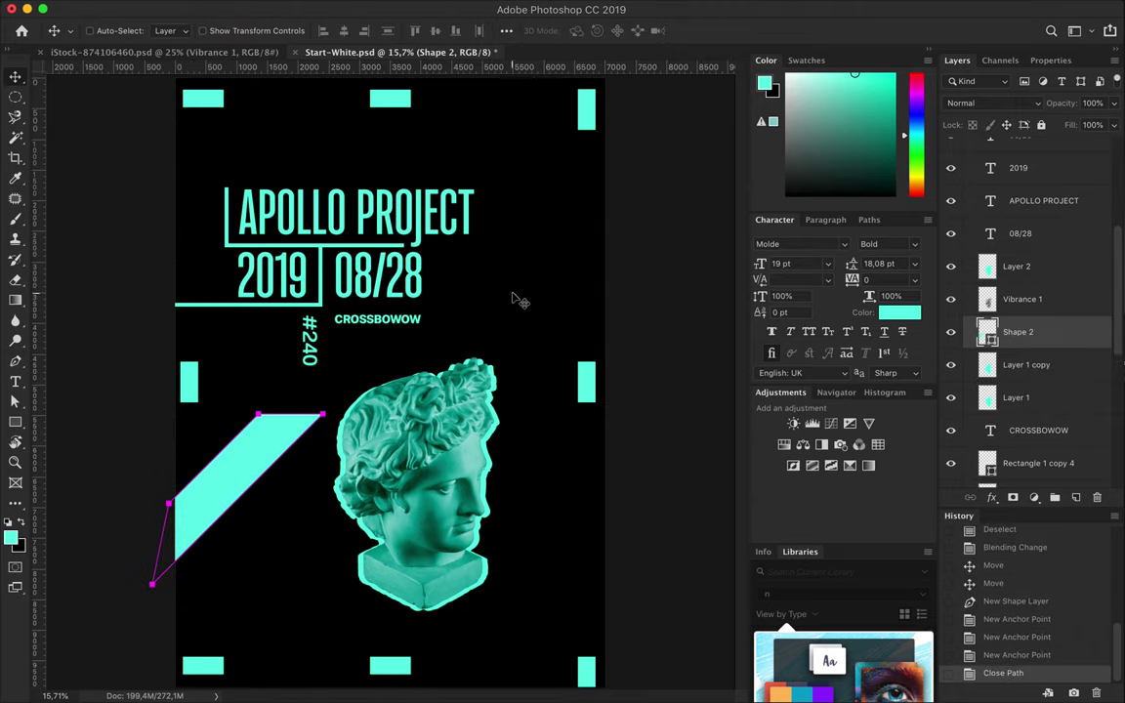
- Delete a stray vertical path beside CROSSBOWOW and begin a new path above the statue's head
{"action": "key", "text": "p"}
{"action": "left_click", "coordinate": [493, 322]}
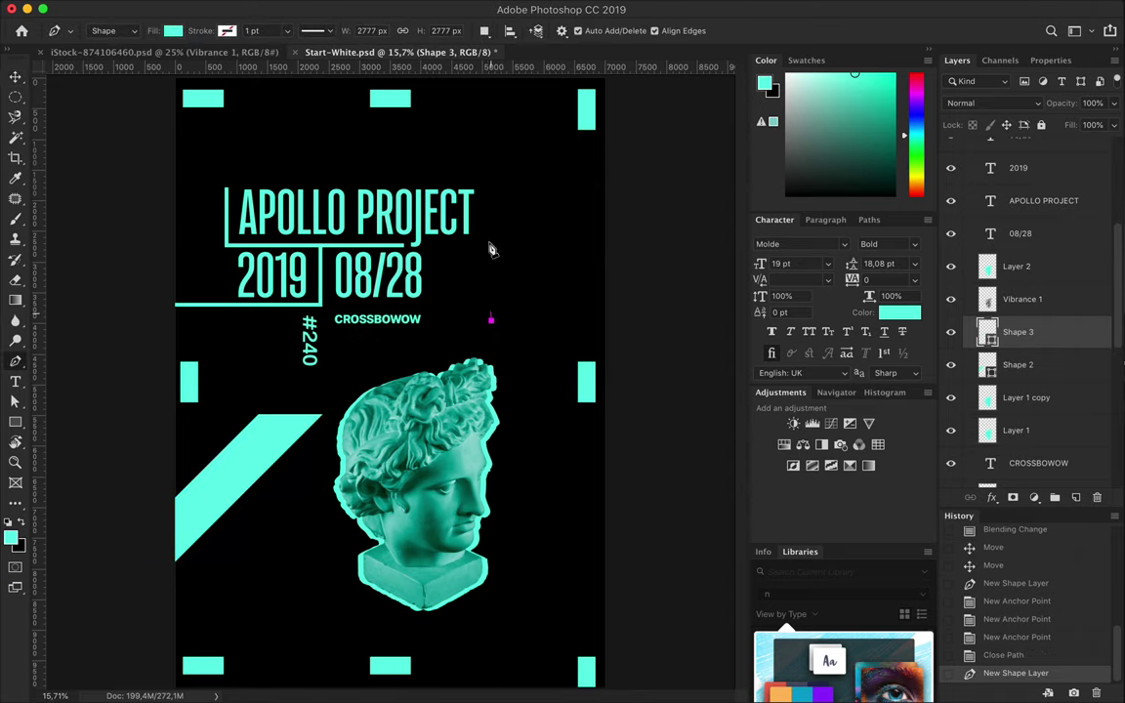
{"action": "left_click", "coordinate": [492, 78]}
{"action": "key", "text": "a"}
{"action": "key", "text": "BackSpace"}
{"action": "key", "text": "BackSpace"}
{"action": "key", "text": "p"}
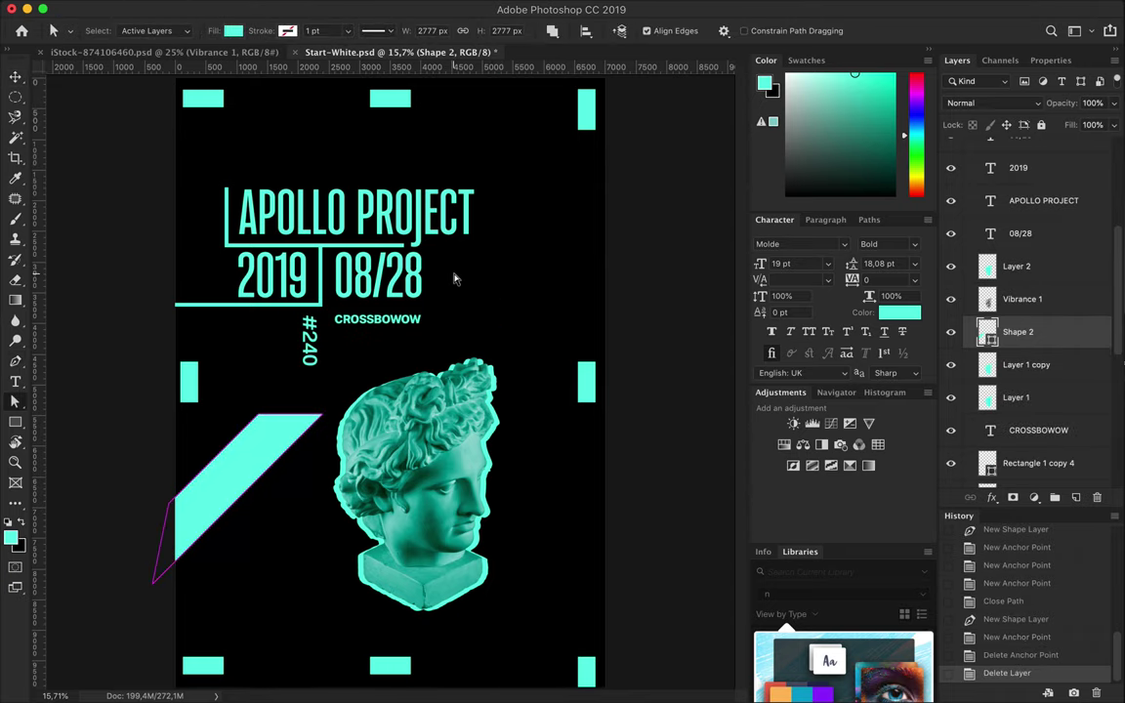
{"action": "scroll", "coordinate": [391, 371], "scroll_direction": "up", "scroll_amount": 2}
{"action": "left_click", "coordinate": [451, 359]}
- Curve a path over the statue's head with no fill and a 9 pt cyan stroke
{"action": "left_click_drag", "start_coordinate": [502, 336], "coordinate": [514, 356]}
{"action": "left_click", "coordinate": [172, 31]}
{"action": "left_click", "coordinate": [90, 98]}
{"action": "left_click", "coordinate": [226, 31]}
{"action": "left_click", "coordinate": [141, 98]}
{"action": "left_click", "coordinate": [265, 30]}
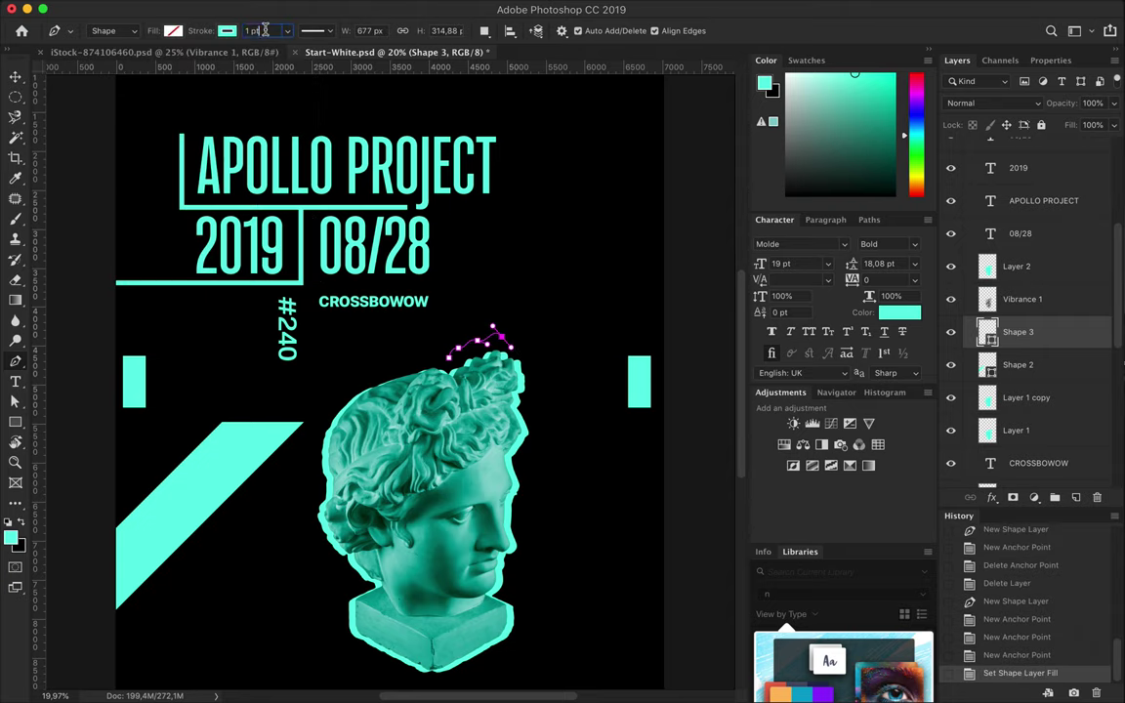
{"action": "type", "text": "9"}
{"action": "key", "text": "Return"}
{"action": "key", "text": "a"}
{"action": "key", "text": "ctrl+plus"}
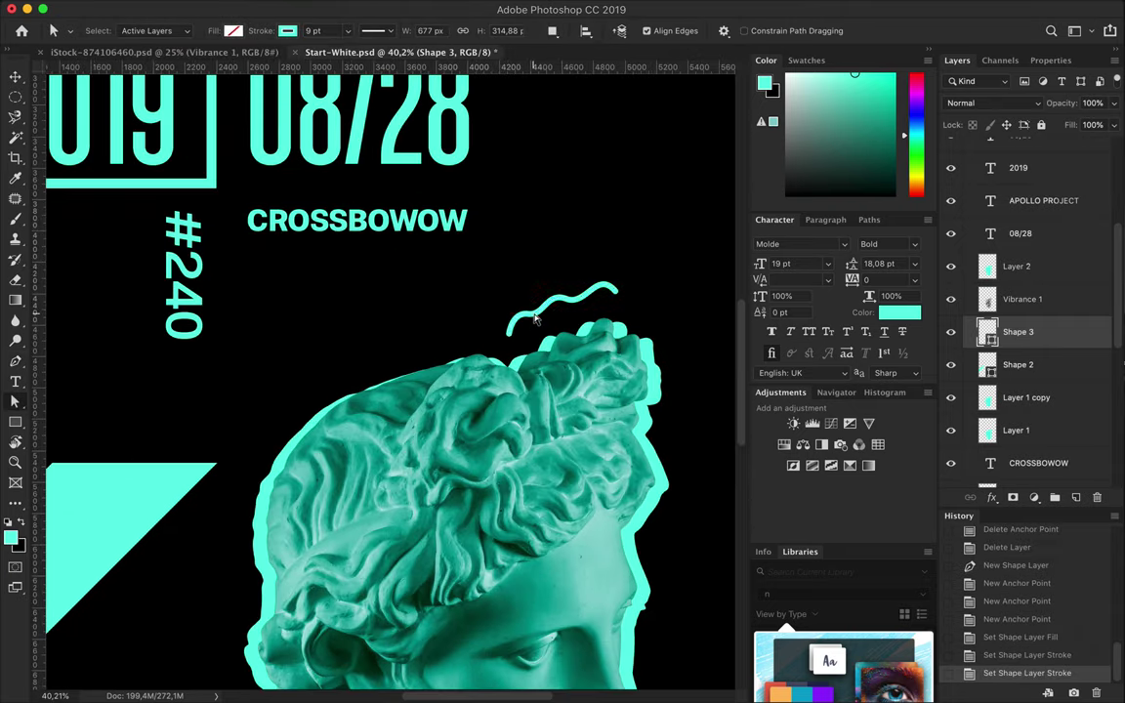
{"action": "left_click", "coordinate": [378, 30]}
{"action": "left_click", "coordinate": [555, 246]}
{"action": "scroll", "coordinate": [553, 249], "scroll_direction": "down", "scroll_amount": 2}
{"action": "scroll", "coordinate": [553, 249], "scroll_direction": "down", "scroll_amount": 2}
{"action": "scroll", "coordinate": [553, 249], "scroll_direction": "left", "scroll_amount": 2}
{"action": "scroll", "coordinate": [553, 249], "scroll_direction": "down", "scroll_amount": 1}
- Add a 15 pt wavy cyan line to the right of the statue's face
{"action": "key", "text": "p"}
{"action": "left_click", "coordinate": [576, 467]}
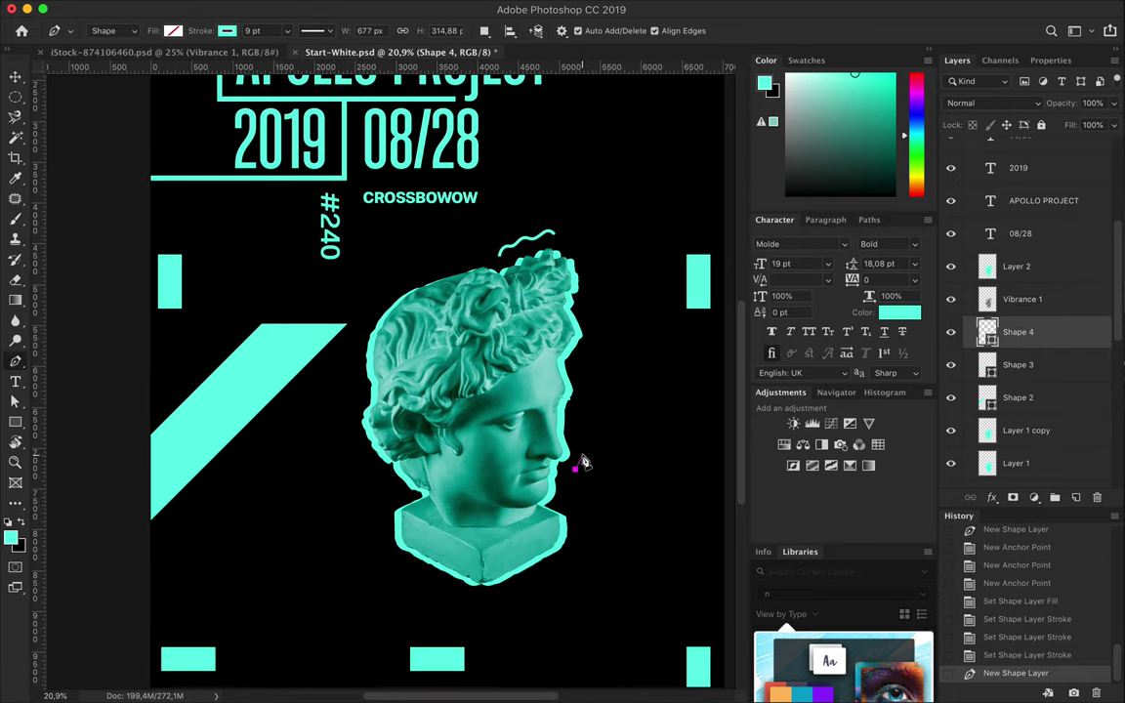
{"action": "left_click", "coordinate": [579, 368]}
{"action": "key", "text": "a"}
{"action": "left_click_drag", "start_coordinate": [577, 410], "coordinate": [591, 415]}
{"action": "left_click", "coordinate": [334, 32]}
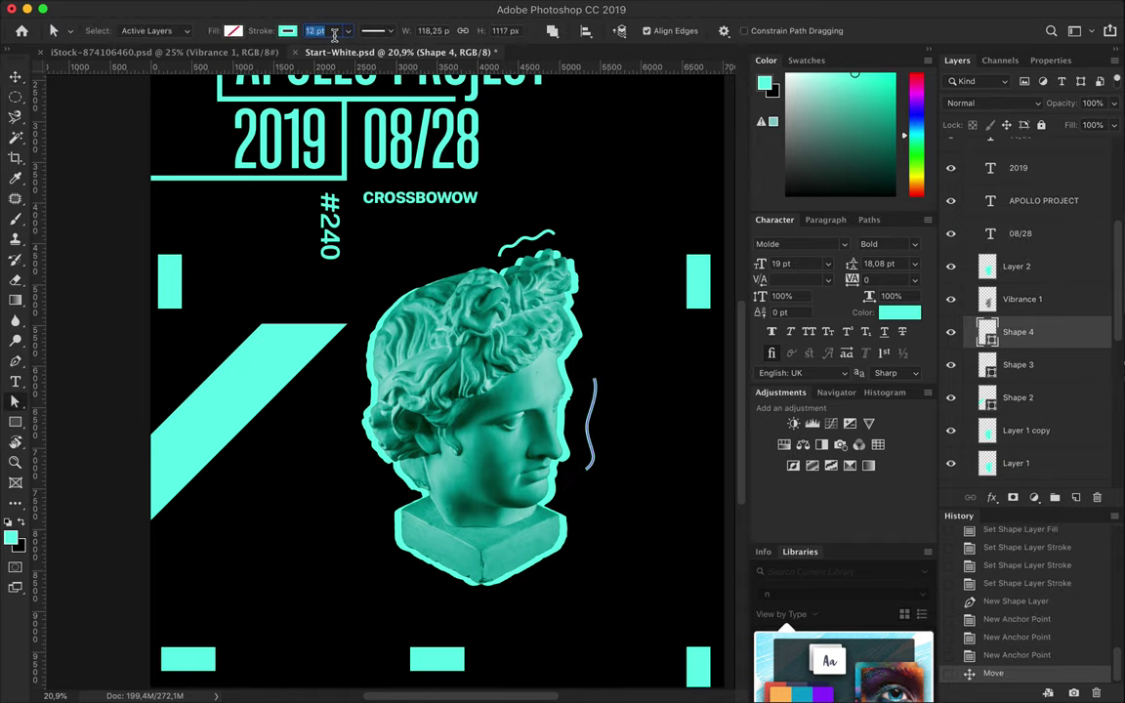
{"action": "type", "text": "15"}
{"action": "key", "text": "Return"}
{"action": "scroll", "coordinate": [346, 490], "scroll_direction": "left", "scroll_amount": 2}
{"action": "scroll", "coordinate": [346, 490], "scroll_direction": "up", "scroll_amount": 1}
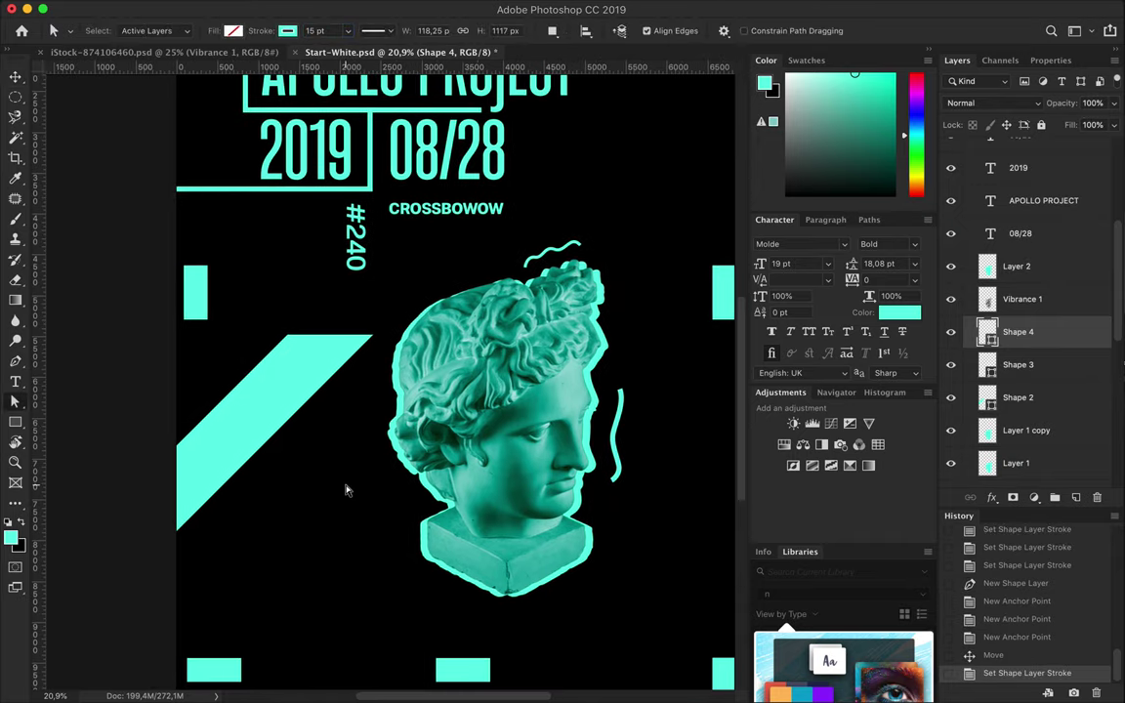
- Add a 25 pt wavy cyan line beside the statue's jaw on the left
{"action": "key", "text": "p"}
{"action": "left_click", "coordinate": [379, 415]}
{"action": "mouse_move", "coordinate": [381, 451]}
{"action": "left_mouse_down"}
{"action": "mouse_move", "coordinate": [392, 493]}
{"action": "mouse_move", "coordinate": [417, 493]}
{"action": "left_mouse_up"}
{"action": "key", "text": "ctrl+z"}
{"action": "key", "text": "v"}
{"action": "type", "text": "a"}
{"action": "type", "text": "25"}
{"action": "key", "text": "Return"}
{"action": "scroll", "coordinate": [472, 293], "scroll_direction": "right", "scroll_amount": 2}
{"action": "scroll", "coordinate": [471, 293], "scroll_direction": "up", "scroll_amount": 2}
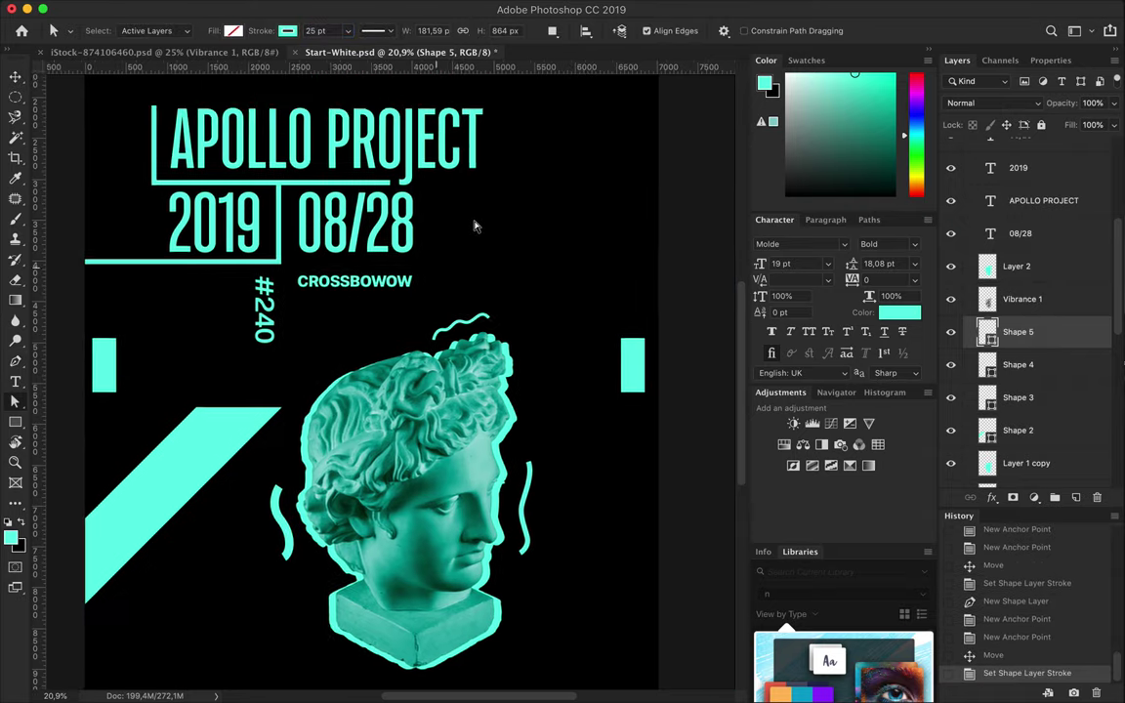
{"action": "scroll", "coordinate": [472, 293], "scroll_direction": "down", "scroll_amount": 3}
- Draw a wavy cyan line under the statue's base and add a new empty layer
{"action": "key", "text": "p"}
{"action": "left_click", "coordinate": [420, 535]}
{"action": "mouse_move", "coordinate": [449, 552]}
{"action": "left_mouse_down"}
{"action": "mouse_move", "coordinate": [483, 535]}
{"action": "mouse_move", "coordinate": [451, 558]}
{"action": "left_mouse_up"}
{"action": "key", "text": "v"}
{"action": "scroll", "coordinate": [540, 555], "scroll_direction": "up", "scroll_amount": 3}
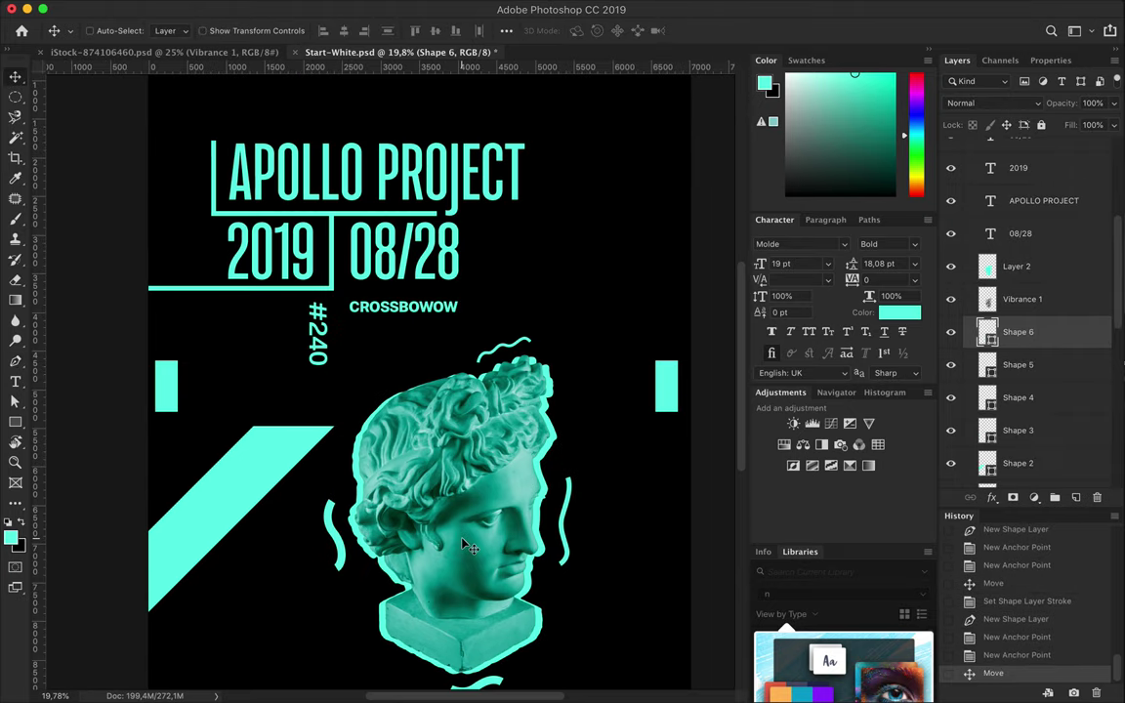
{"action": "scroll", "coordinate": [508, 559], "scroll_direction": "down", "scroll_amount": 2}
{"action": "scroll", "coordinate": [488, 561], "scroll_direction": "left", "scroll_amount": 2}
{"action": "scroll", "coordinate": [466, 562], "scroll_direction": "up", "scroll_amount": 2}
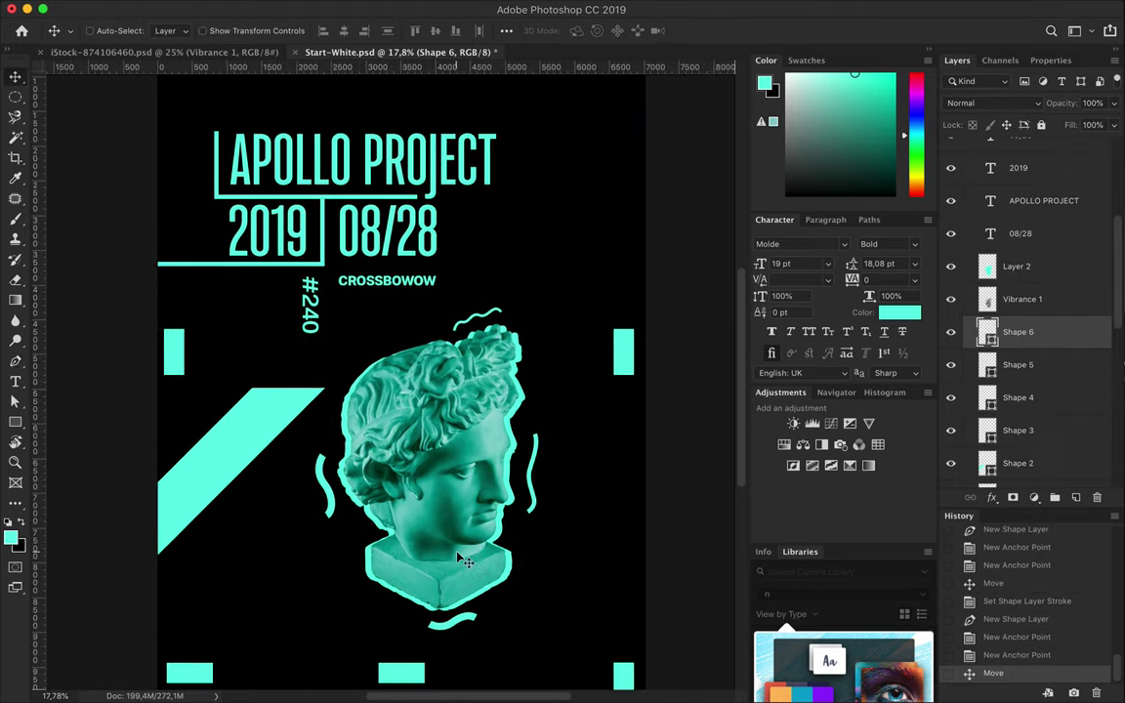
{"action": "key", "text": "p"}
{"action": "key", "text": "ctrl+shift+alt+n"}
{"action": "scroll", "coordinate": [329, 696], "scroll_direction": "down", "scroll_amount": 1}
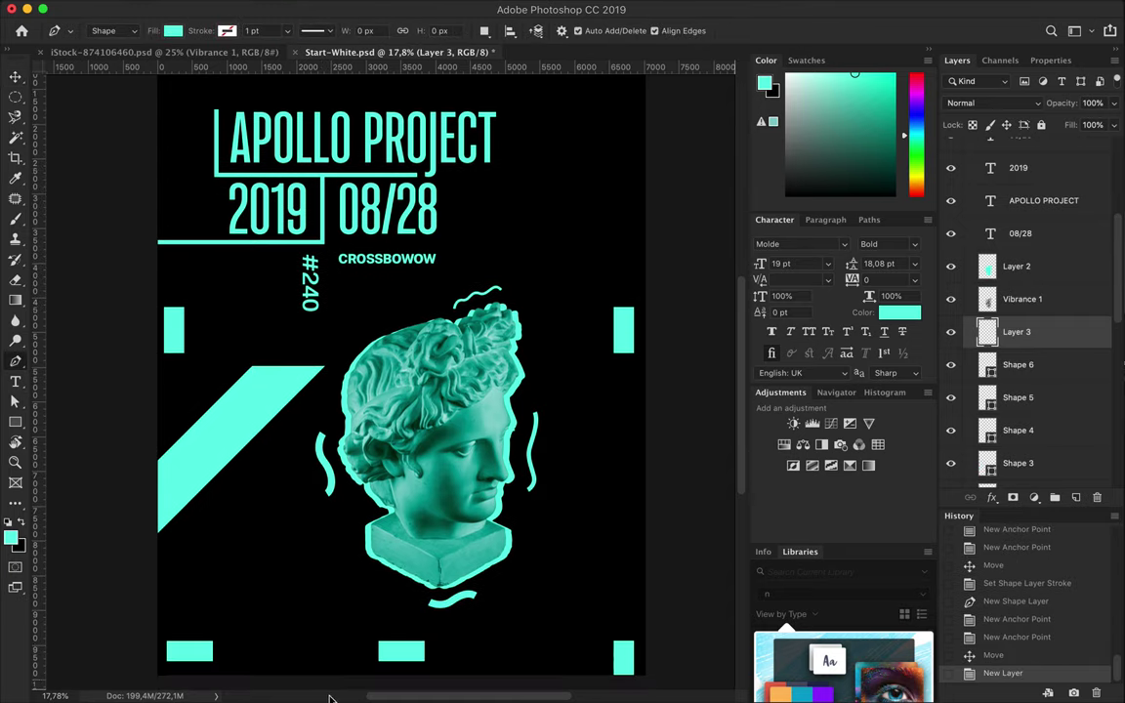
- Draw a four-corner cyan band sloping the opposite way across the lower left
{"action": "left_click", "coordinate": [271, 572]}
{"action": "left_click", "coordinate": [171, 573]}
{"action": "left_click", "coordinate": [276, 682]}
{"action": "left_click", "coordinate": [382, 683]}
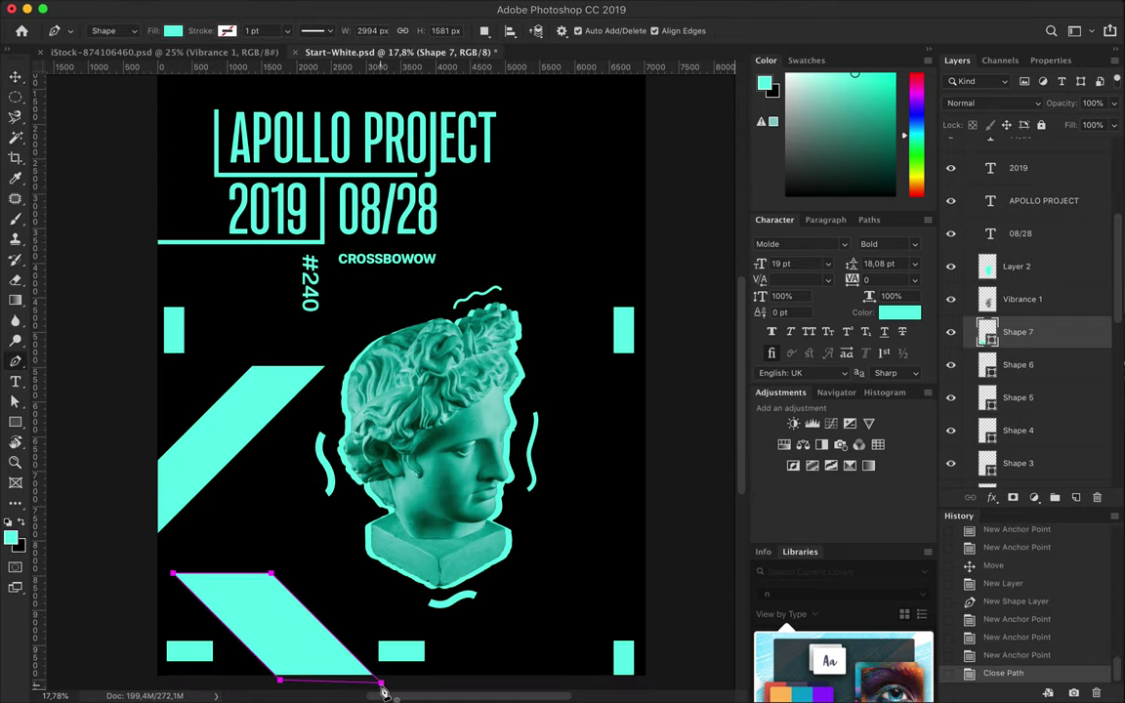
{"action": "key", "text": "v"}
{"action": "scroll", "coordinate": [383, 632], "scroll_direction": "down", "scroll_amount": 4}
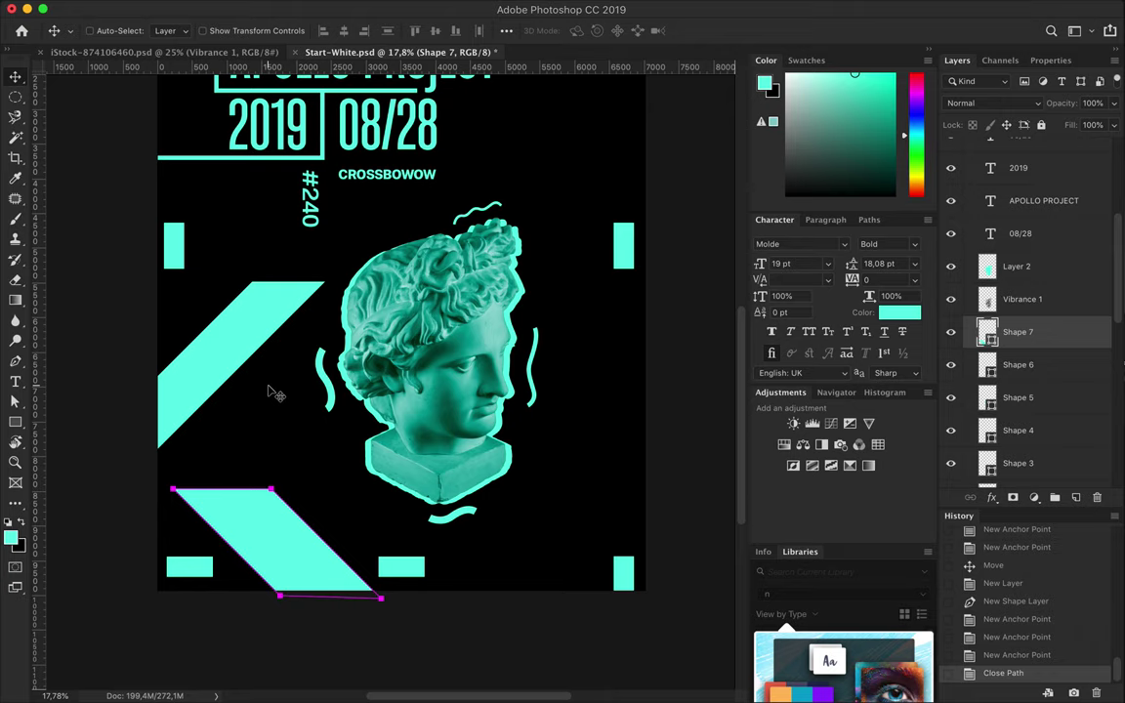
{"action": "scroll", "coordinate": [271, 390], "scroll_direction": "up", "scroll_amount": 8}
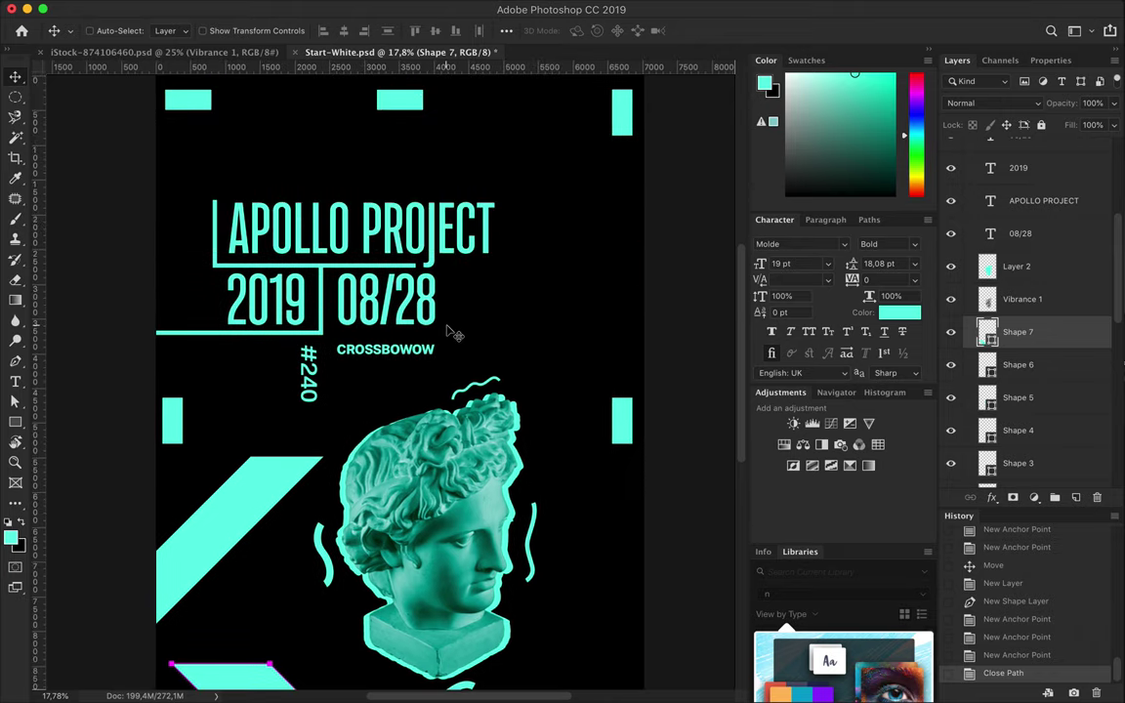
- Check the line path under 2019 with Path Selection, then add a new empty layer
{"action": "key", "text": "a"}
{"action": "left_click", "coordinate": [322, 334], "text": "ctrl"}
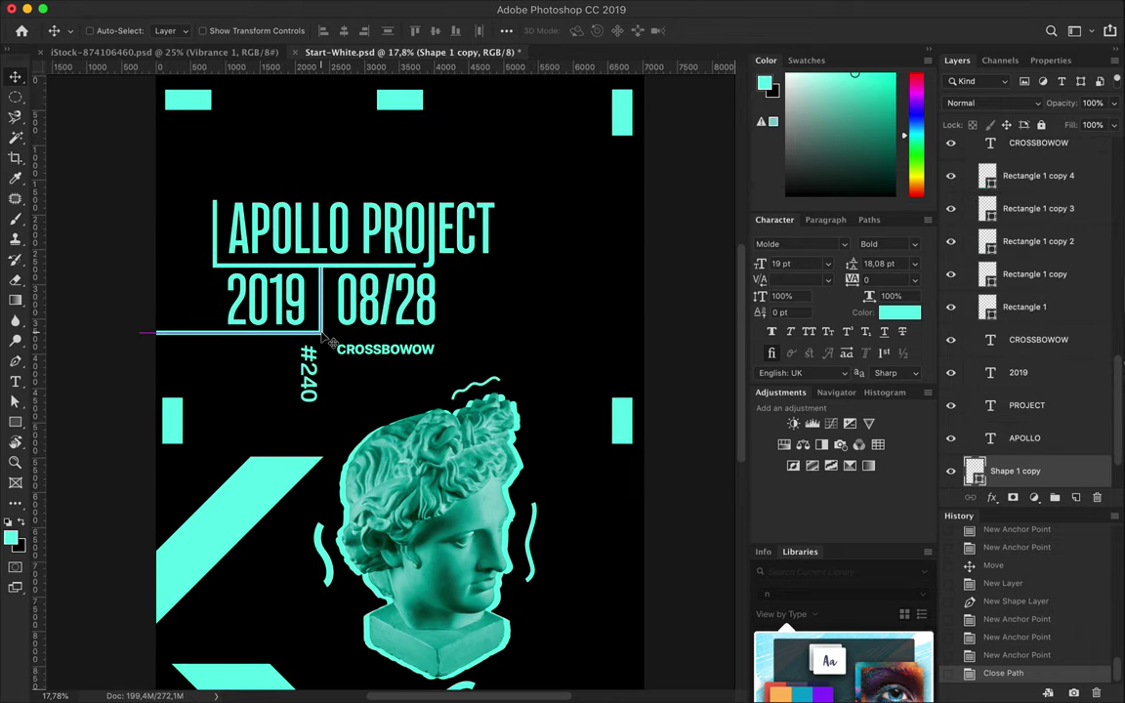
{"action": "left_click", "coordinate": [686, 312]}
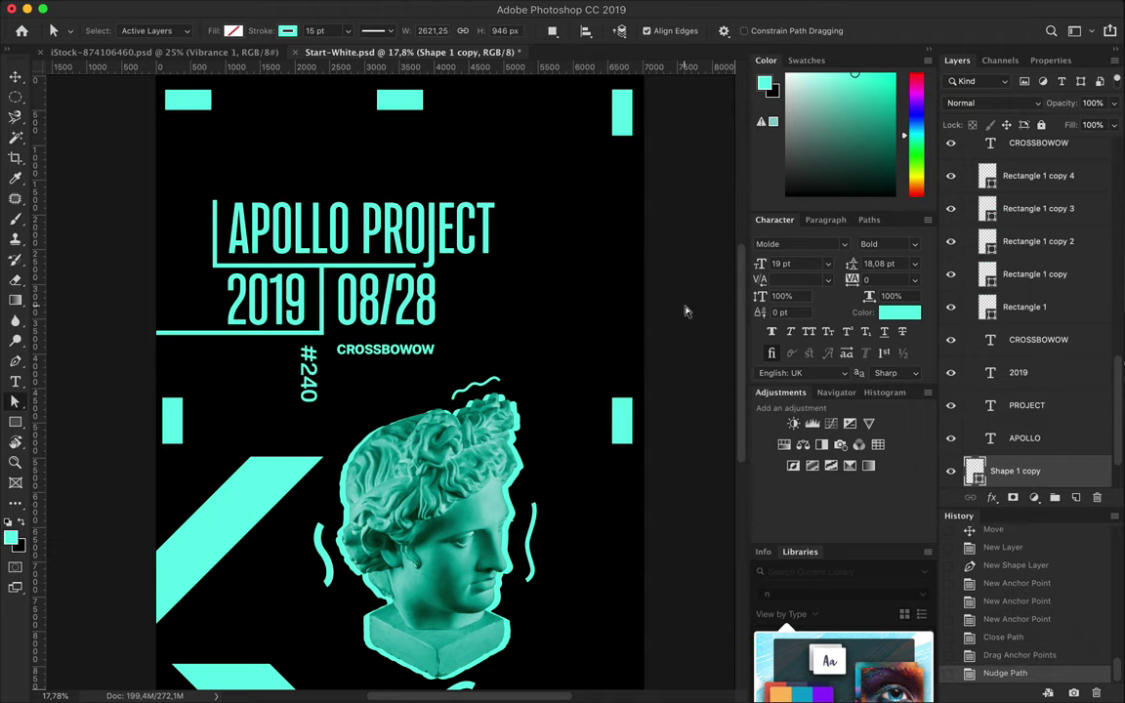
{"action": "key", "text": "v"}
{"action": "scroll", "coordinate": [578, 235], "scroll_direction": "down", "scroll_amount": 5}
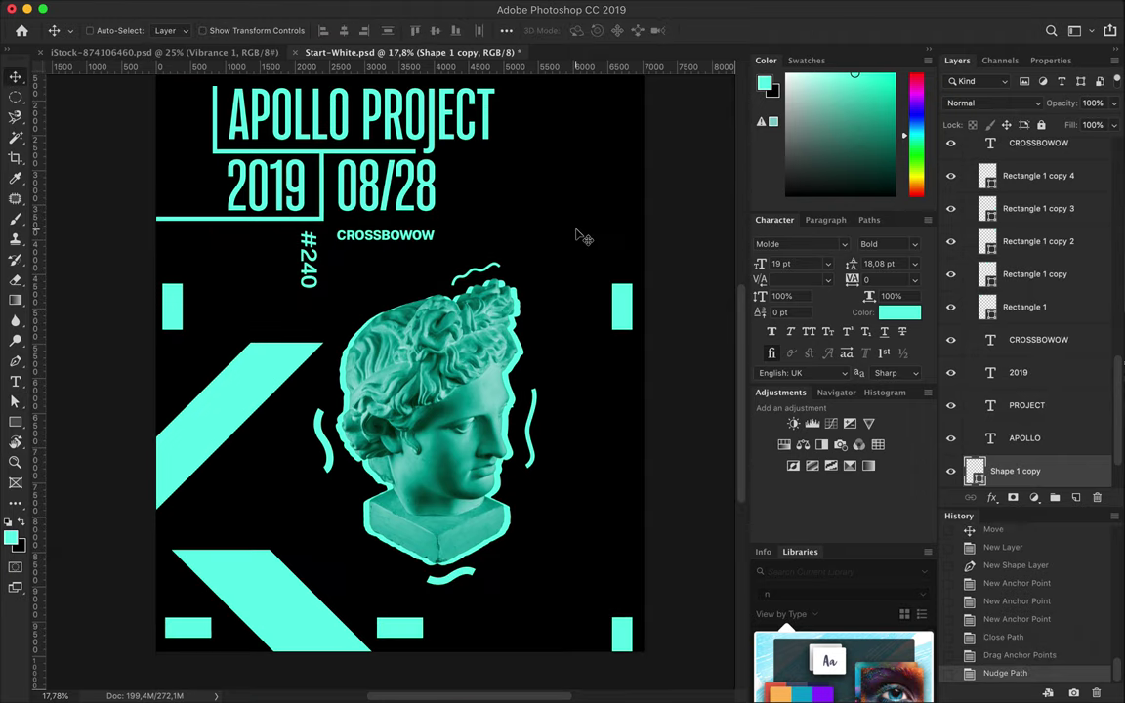
{"action": "scroll", "coordinate": [578, 235], "scroll_direction": "down", "scroll_amount": 2}
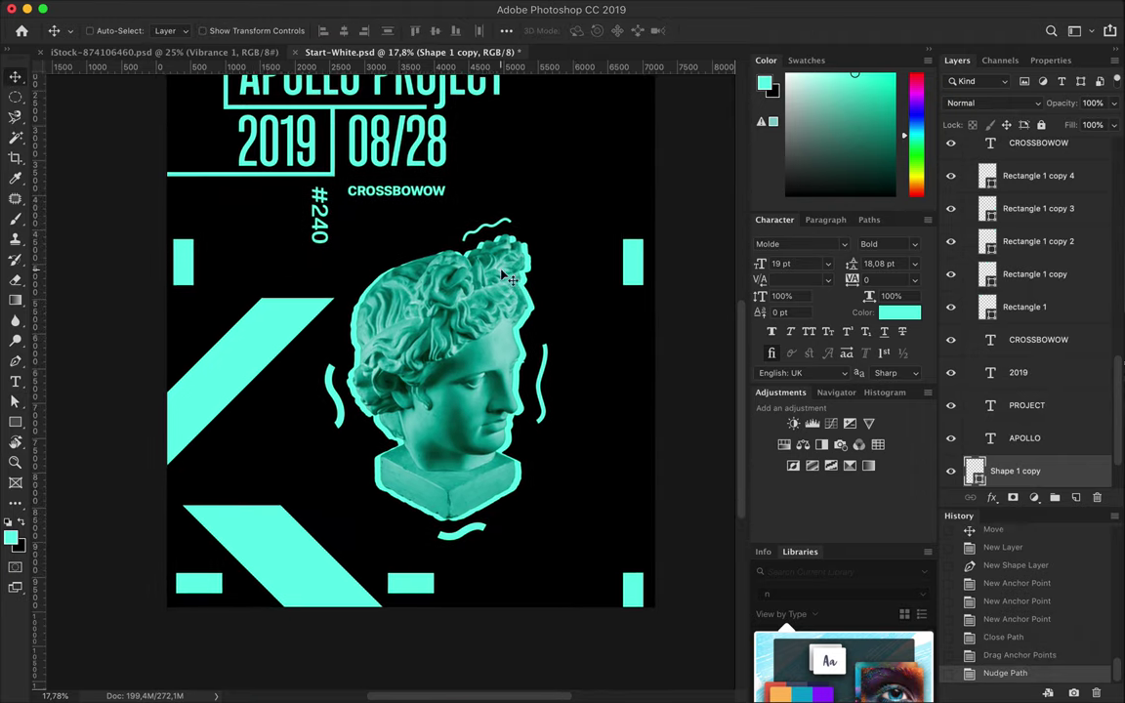
{"action": "scroll", "coordinate": [578, 236], "scroll_direction": "left", "scroll_amount": 1}
{"action": "scroll", "coordinate": [1061, 261], "scroll_direction": "down", "scroll_amount": 1}
{"action": "scroll", "coordinate": [1052, 199], "scroll_direction": "up", "scroll_amount": 5}
{"action": "scroll", "coordinate": [1052, 199], "scroll_direction": "up", "scroll_amount": 3}
{"action": "key", "text": "ctrl+shift+alt+n"}
- Load the statue as a selection, paint it solid white with the Brush, then deselect
{"action": "left_click", "coordinate": [991, 311], "text": "ctrl"}
{"action": "key", "text": "b"}
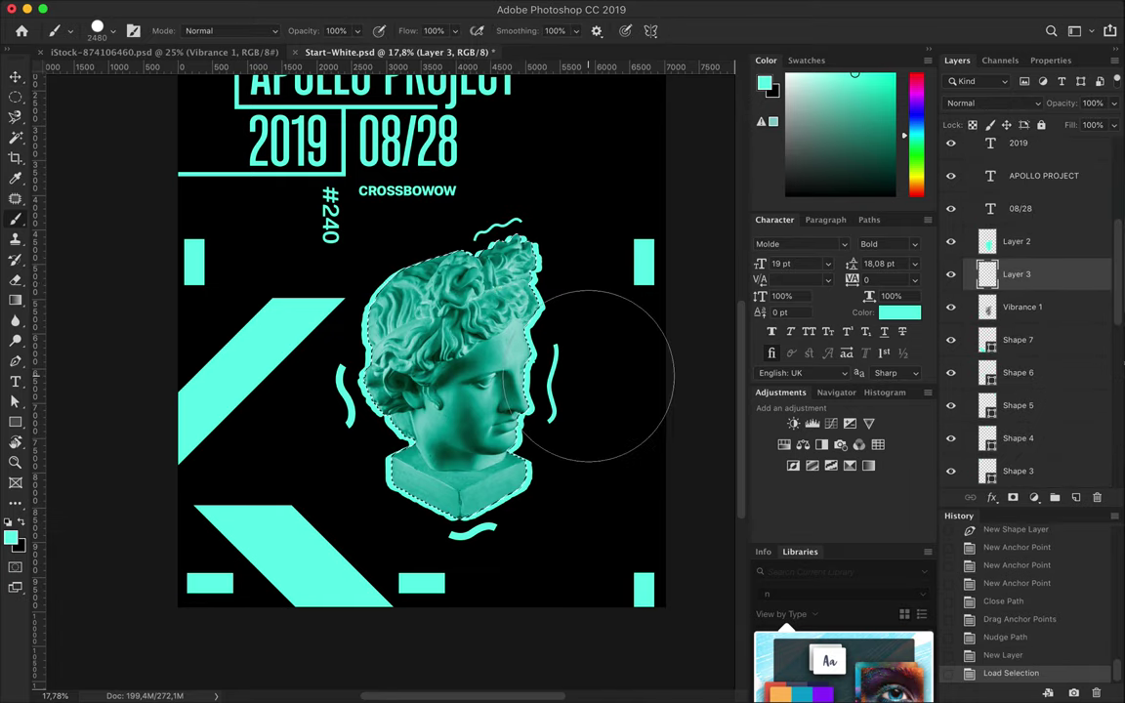
{"action": "key", "text": "d"}
{"action": "key", "text": "x"}
{"action": "mouse_move", "coordinate": [420, 293]}
{"action": "left_mouse_down"}
{"action": "mouse_move", "coordinate": [482, 225]}
{"action": "mouse_move", "coordinate": [476, 263]}
{"action": "mouse_move", "coordinate": [515, 329]}
{"action": "mouse_move", "coordinate": [383, 344]}
{"action": "left_mouse_up"}
{"action": "key", "text": "ctrl+d"}
- Offset the white silhouette and move its layer below Shape 2 and Layer 1
{"action": "key", "text": "v"}
{"action": "key", "text": "ctrl+bracketleft"}
{"action": "key", "text": "ctrl+bracketleft"}
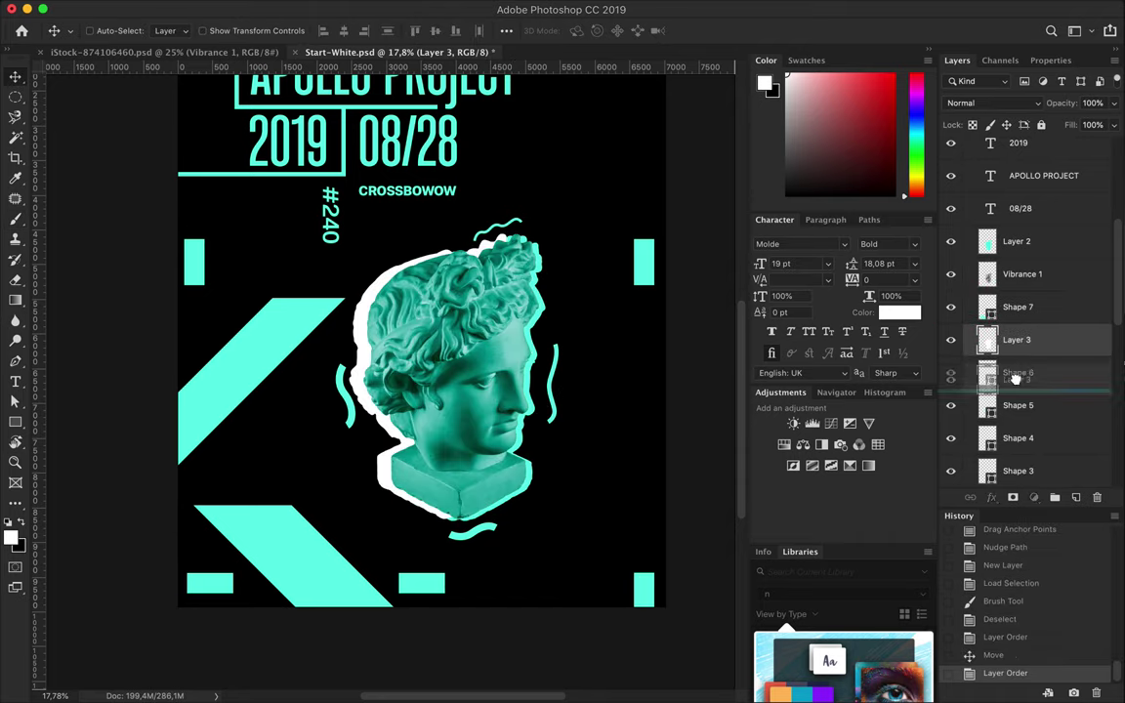
{"action": "left_click_drag", "start_coordinate": [1015, 377], "coordinate": [1015, 388]}
{"action": "left_click_drag", "start_coordinate": [410, 361], "coordinate": [390, 369]}
{"action": "mouse_move", "coordinate": [1015, 372]}
{"action": "left_mouse_down"}
{"action": "mouse_move", "coordinate": [1020, 316]}
{"action": "mouse_move", "coordinate": [1020, 376]}
{"action": "left_mouse_up"}
{"action": "left_click_drag", "start_coordinate": [376, 357], "coordinate": [361, 366]}
- Stack the statue, tint and silhouette layers above the wavy-line shape layers
{"action": "scroll", "coordinate": [365, 361], "scroll_direction": "up", "scroll_amount": 5}
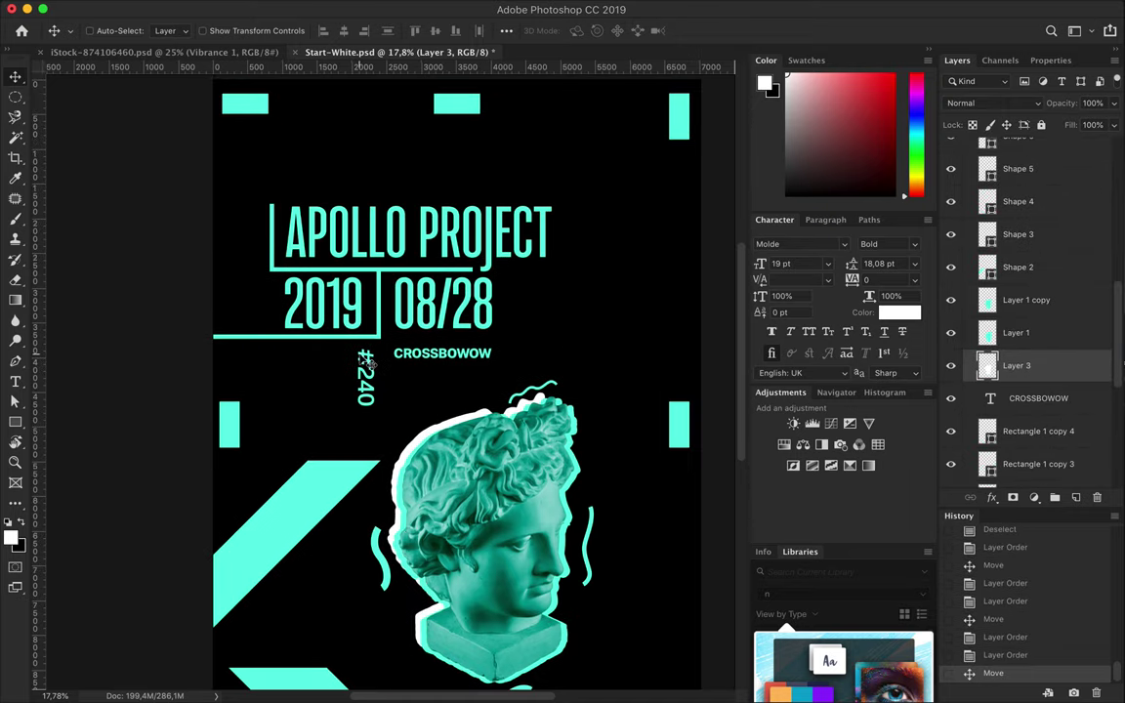
{"action": "scroll", "coordinate": [429, 390], "scroll_direction": "down", "scroll_amount": 5}
{"action": "scroll", "coordinate": [435, 390], "scroll_direction": "up", "scroll_amount": 6}
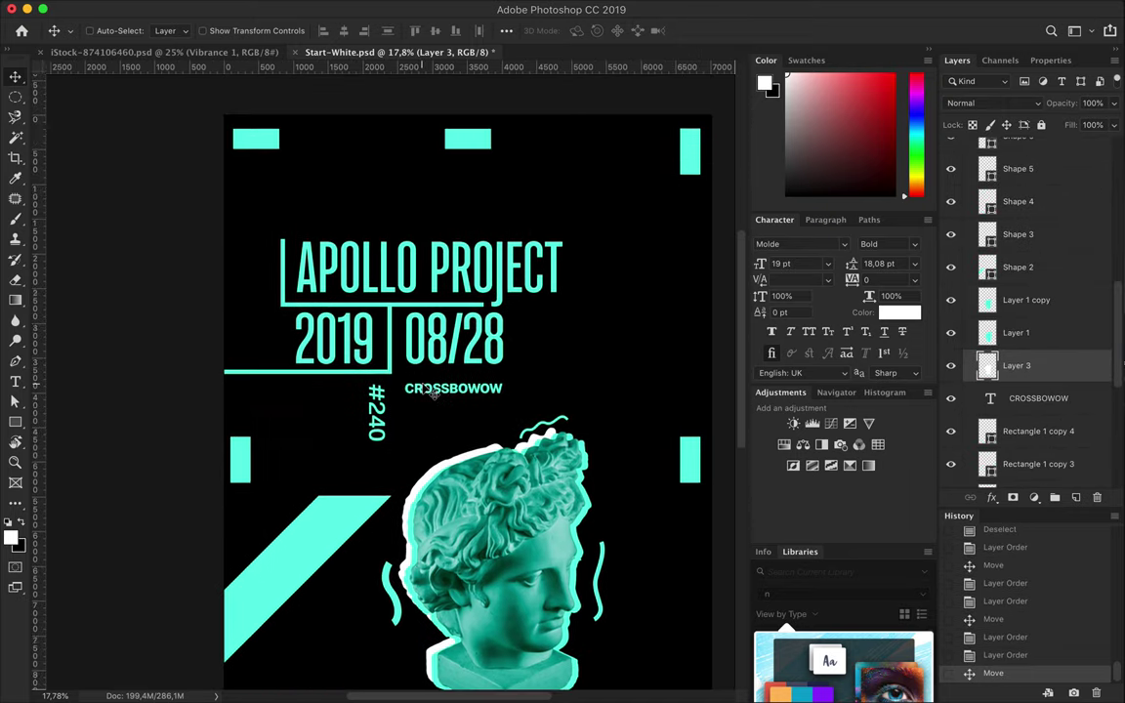
{"action": "scroll", "coordinate": [449, 410], "scroll_direction": "down", "scroll_amount": 1}
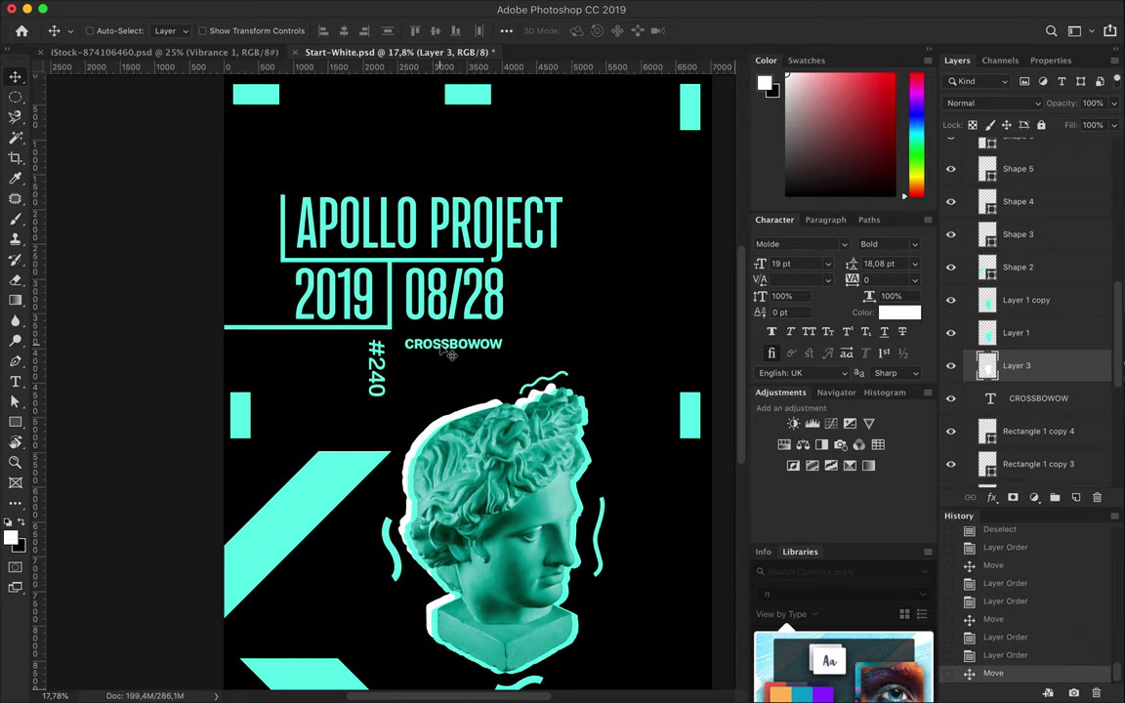
{"action": "scroll", "coordinate": [448, 352], "scroll_direction": "down", "scroll_amount": 4}
{"action": "scroll", "coordinate": [429, 342], "scroll_direction": "up", "scroll_amount": 4}
{"action": "scroll", "coordinate": [1042, 398], "scroll_direction": "up", "scroll_amount": 3}
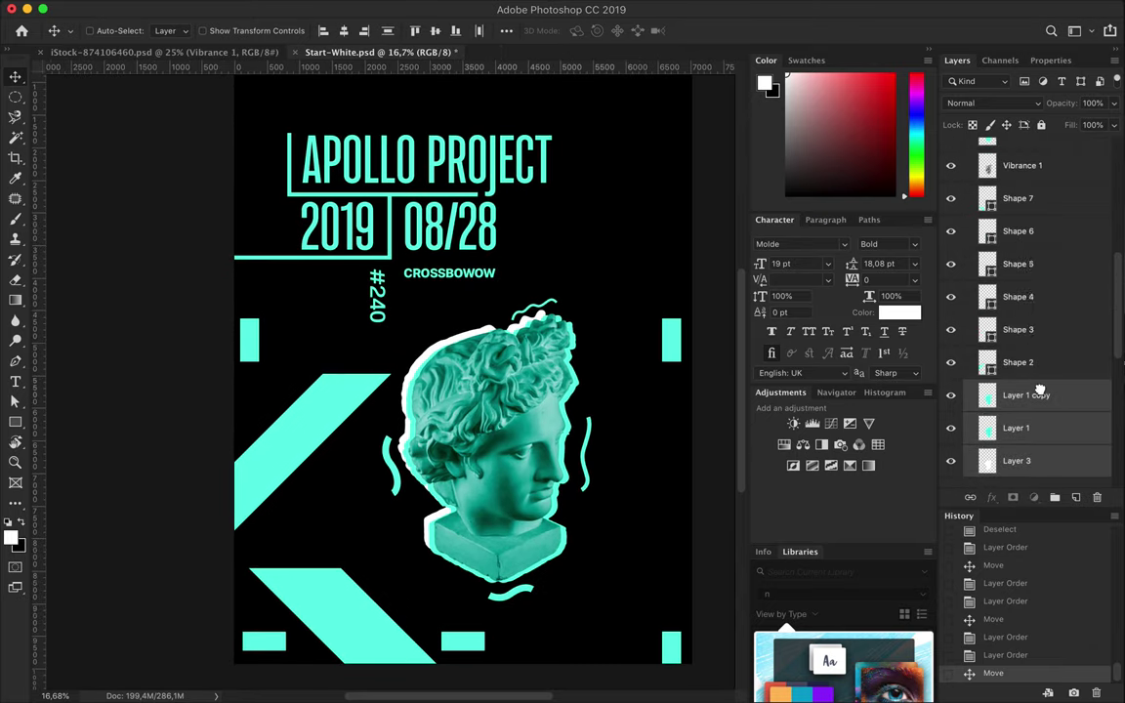
{"action": "left_click_drag", "start_coordinate": [1040, 398], "coordinate": [1024, 182]}
{"action": "scroll", "coordinate": [1030, 293], "scroll_direction": "up", "scroll_amount": 2}
{"action": "scroll", "coordinate": [1032, 407], "scroll_direction": "down", "scroll_amount": 3}
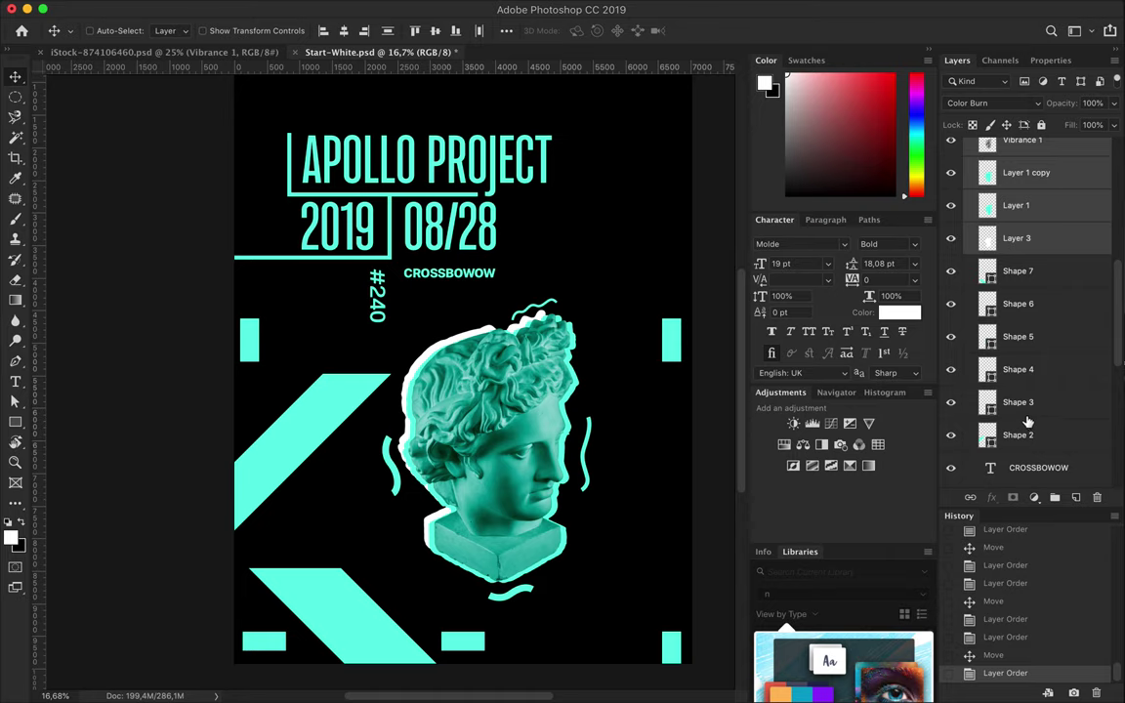
{"action": "scroll", "coordinate": [1027, 422], "scroll_direction": "up", "scroll_amount": 3}
- Shift the statue further right and move the bottom diagonal band left and up
{"action": "left_click", "coordinate": [1027, 422], "text": "ctrl"}
{"action": "left_click_drag", "start_coordinate": [605, 362], "coordinate": [636, 374]}
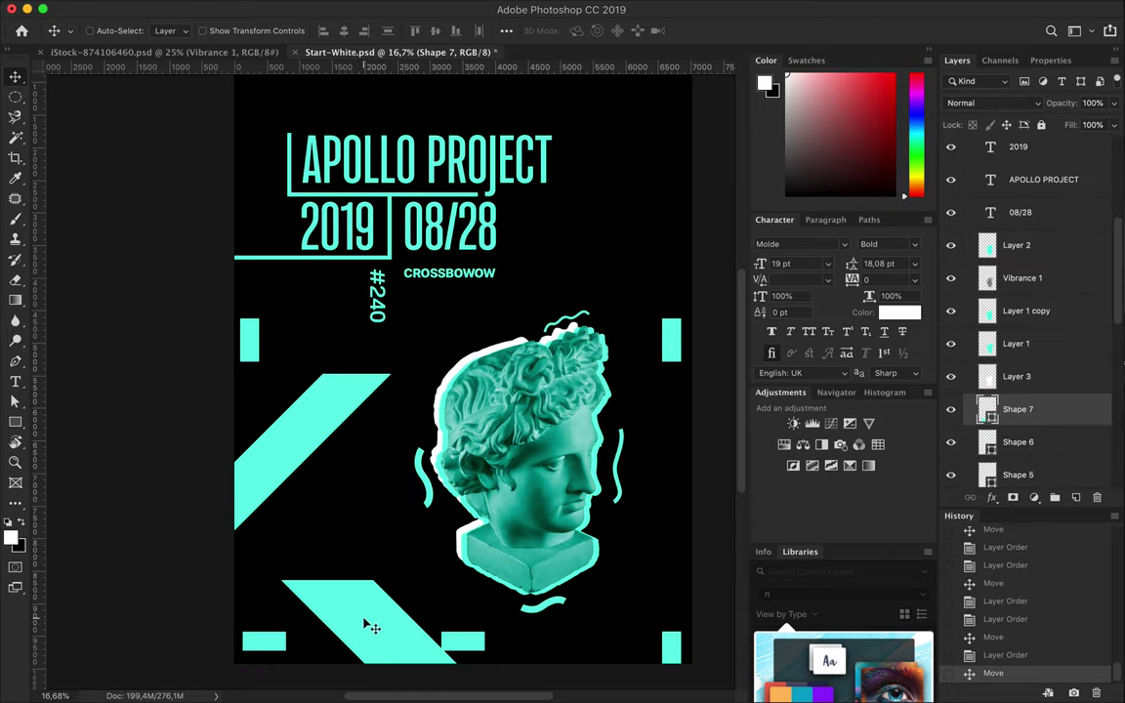
{"action": "left_click_drag", "start_coordinate": [372, 627], "coordinate": [335, 607]}
{"action": "scroll", "coordinate": [334, 418], "scroll_direction": "up", "scroll_amount": 3}
{"action": "scroll", "coordinate": [363, 324], "scroll_direction": "down", "scroll_amount": 2}
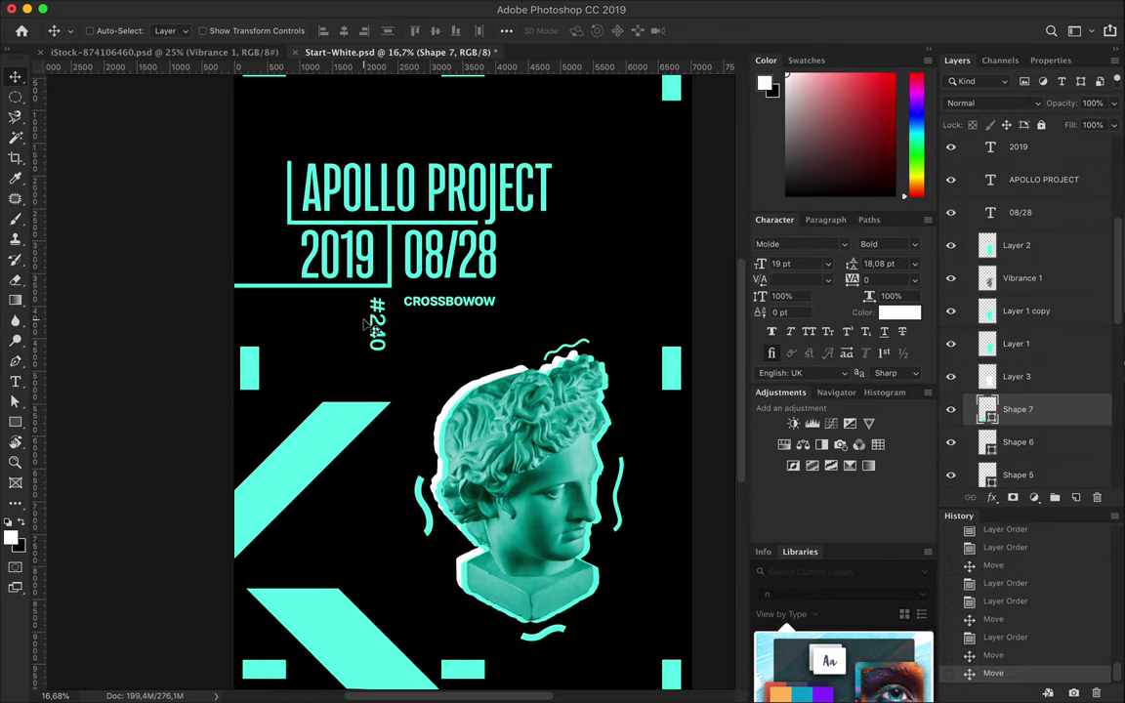
{"action": "scroll", "coordinate": [407, 350], "scroll_direction": "down", "scroll_amount": 2}
{"action": "scroll", "coordinate": [409, 346], "scroll_direction": "right", "scroll_amount": 2}
{"action": "scroll", "coordinate": [414, 351], "scroll_direction": "up", "scroll_amount": 2}
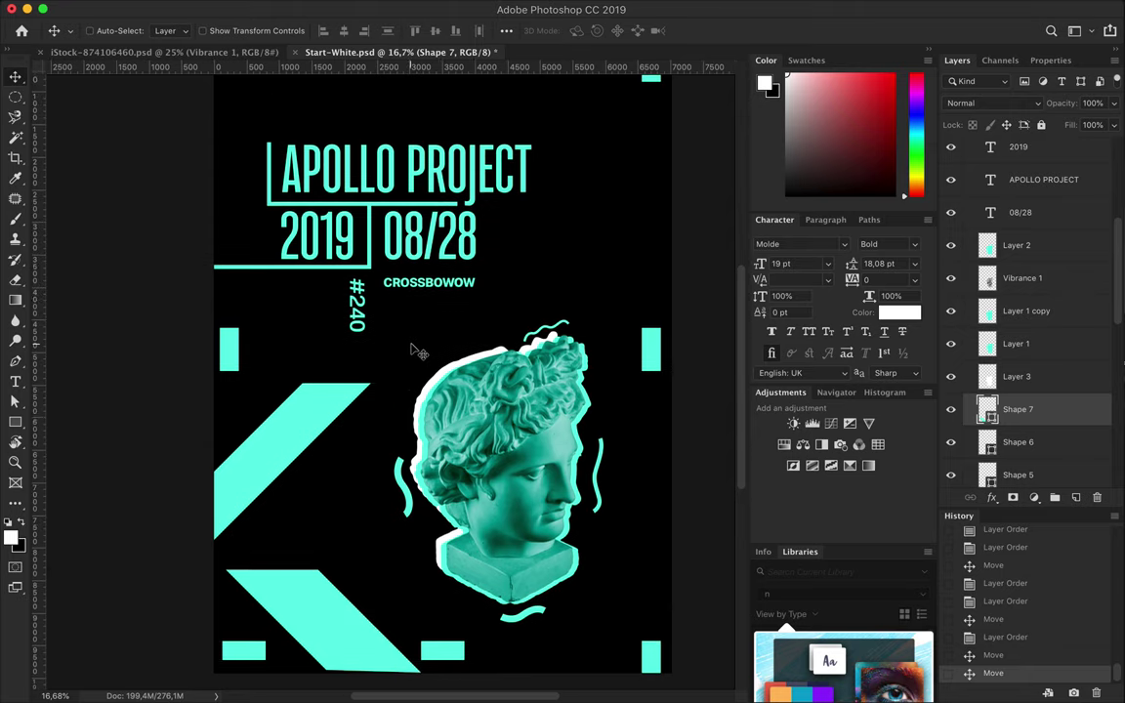
- Draw an ellipse with no fill and an 11 pt cyan stroke
{"action": "key", "text": "u"}
{"action": "right_click", "coordinate": [15, 422]}
{"action": "left_click", "coordinate": [78, 440]}
{"action": "left_click_drag", "start_coordinate": [525, 473], "coordinate": [625, 663]}
{"action": "key", "text": "a"}
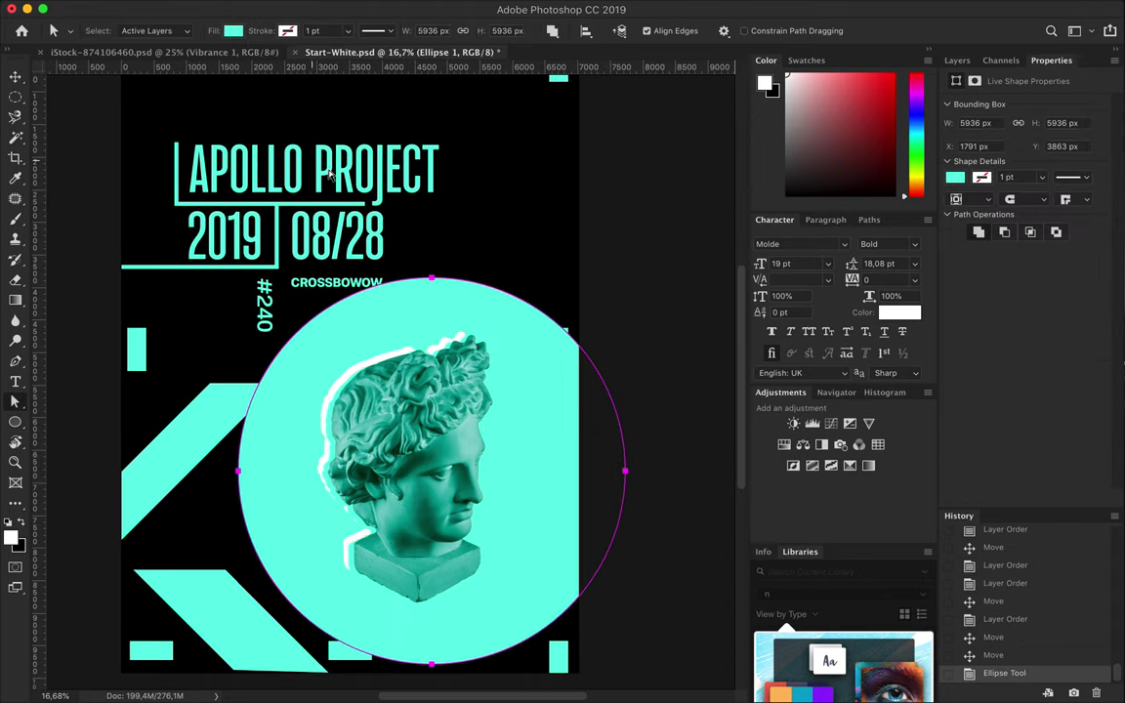
{"action": "left_click", "coordinate": [232, 30]}
{"action": "left_click", "coordinate": [133, 45]}
{"action": "left_click", "coordinate": [287, 30]}
{"action": "left_click", "coordinate": [203, 97]}
{"action": "left_click", "coordinate": [333, 30]}
{"action": "type", "text": "11"}
{"action": "key", "text": "Return"}
- Enlarge the circle to about 133% and position it around the statue
{"action": "key", "text": "v"}
{"action": "mouse_move", "coordinate": [476, 290]}
{"action": "left_mouse_down"}
{"action": "mouse_move", "coordinate": [522, 325]}
{"action": "mouse_move", "coordinate": [453, 308]}
{"action": "left_mouse_up"}
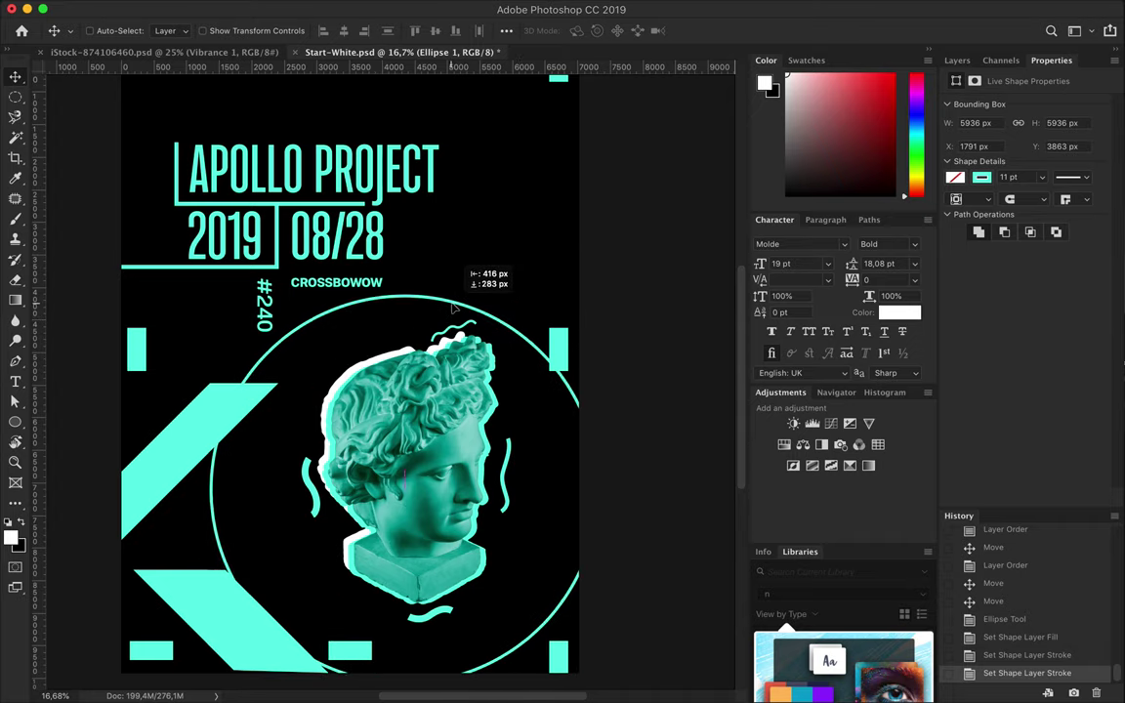
{"action": "key", "text": "ctrl+minus"}
{"action": "key", "text": "ctrl+t"}
{"action": "mouse_move", "coordinate": [595, 585]}
{"action": "left_mouse_down"}
{"action": "mouse_move", "coordinate": [602, 404]}
{"action": "mouse_move", "coordinate": [545, 459]}
{"action": "left_mouse_up"}
{"action": "key", "text": "Return"}
{"action": "key", "text": "ctrl+plus"}
{"action": "key", "text": "ctrl+plus"}
{"action": "mouse_move", "coordinate": [429, 298]}
{"action": "left_mouse_down"}
{"action": "mouse_move", "coordinate": [444, 330]}
{"action": "mouse_move", "coordinate": [466, 297]}
{"action": "left_mouse_up"}
- Duplicate the circle with a thinner stroke, reshape an anchor, and move it beside the statue
{"action": "scroll", "coordinate": [444, 330], "scroll_direction": "down", "scroll_amount": 2}
{"action": "key", "text": "a"}
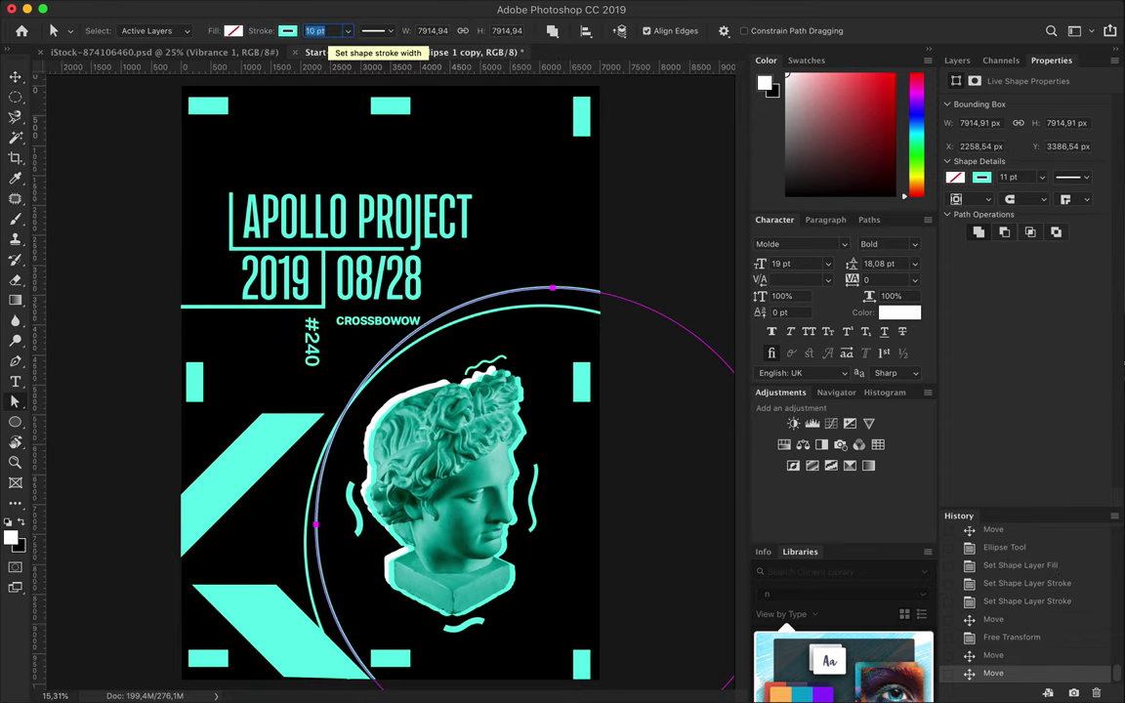
{"action": "type", "text": "1v"}
{"action": "left_click", "coordinate": [271, 622]}
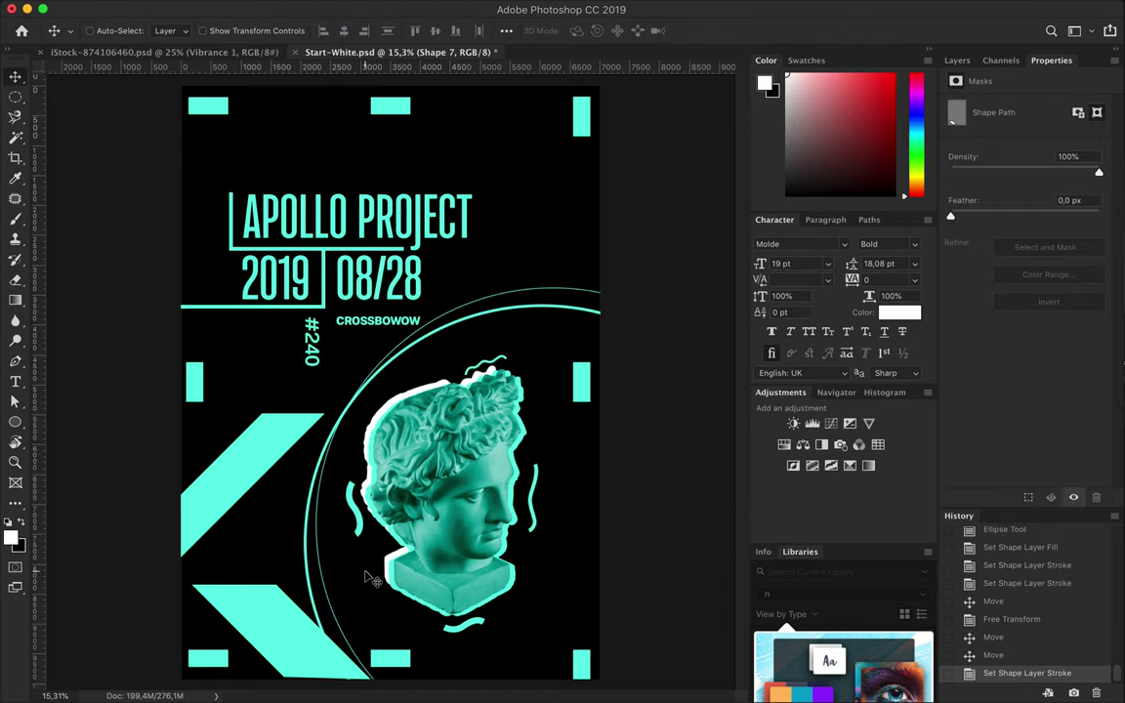
{"action": "scroll", "coordinate": [371, 572], "scroll_direction": "down", "scroll_amount": 1}
{"action": "key", "text": "a"}
{"action": "left_click", "coordinate": [303, 664]}
{"action": "left_click_drag", "start_coordinate": [380, 667], "coordinate": [373, 654]}
{"action": "key", "text": "v"}
{"action": "left_click_drag", "start_coordinate": [301, 518], "coordinate": [313, 606]}
{"action": "scroll", "coordinate": [331, 311], "scroll_direction": "up", "scroll_amount": 5}
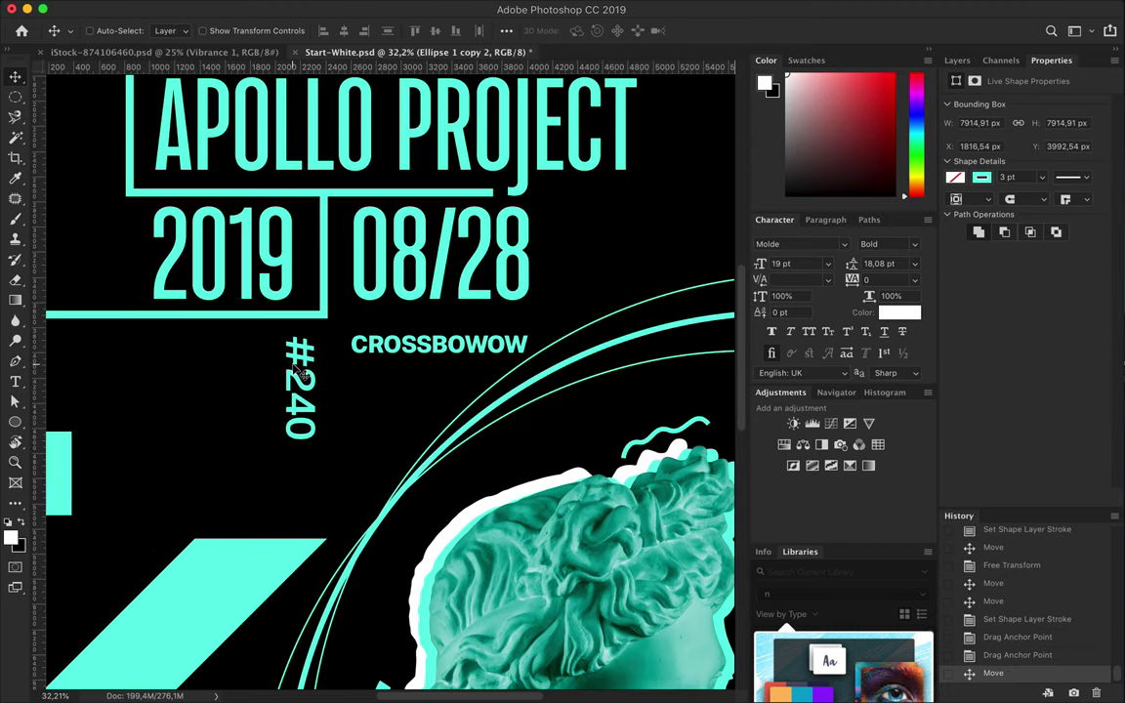
- Draw a vertical line beside #240 with a 7 pt stroke
{"action": "key", "text": "p"}
{"action": "left_click", "coordinate": [276, 315]}
{"action": "left_click", "coordinate": [275, 439]}
{"action": "key", "text": "a"}
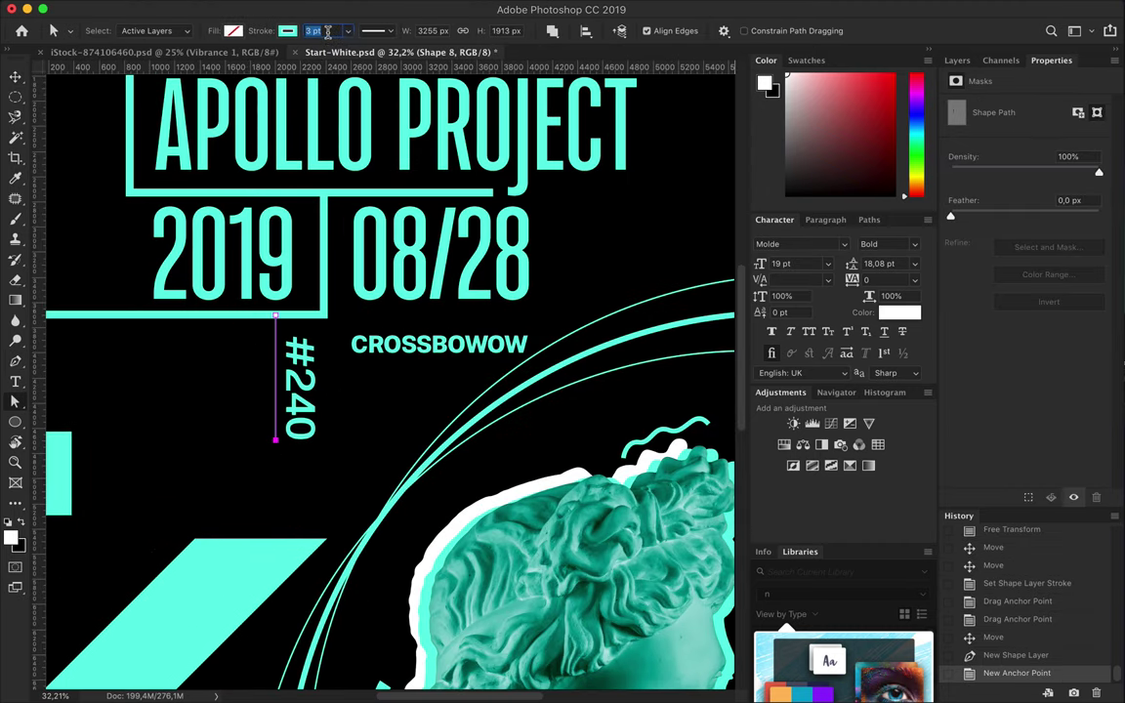
{"action": "type", "text": "6"}
{"action": "key", "text": "Return"}
{"action": "key", "text": "Return"}
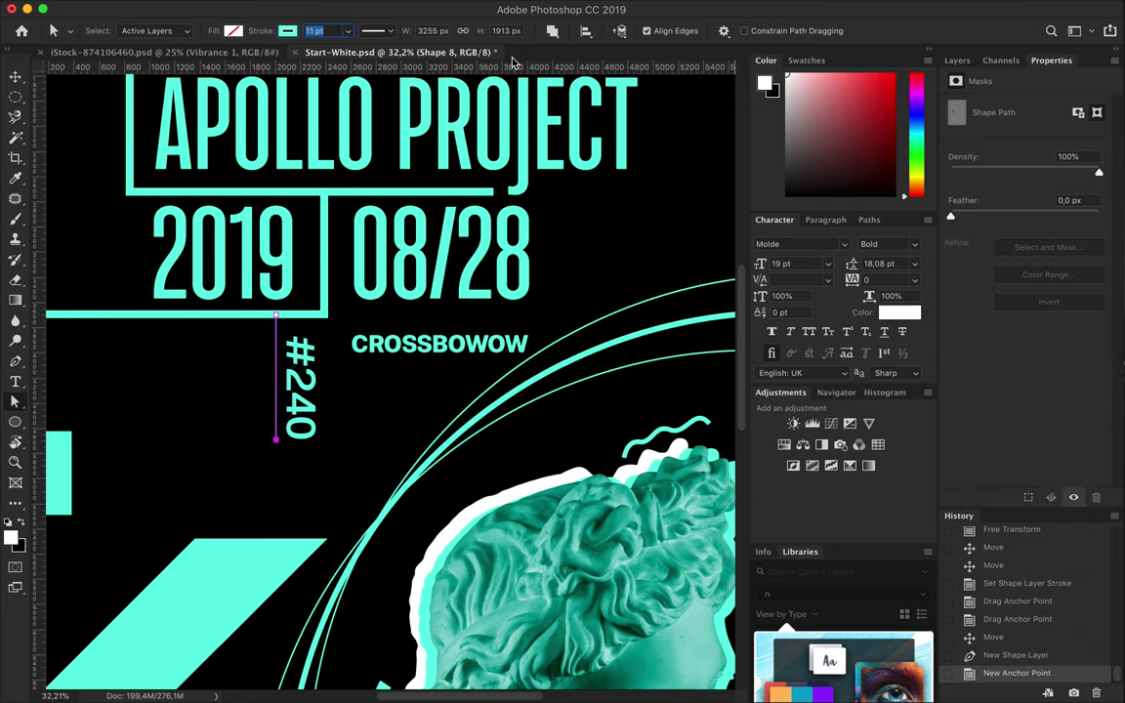
{"action": "key", "text": "Return"}
{"action": "key", "text": "v"}
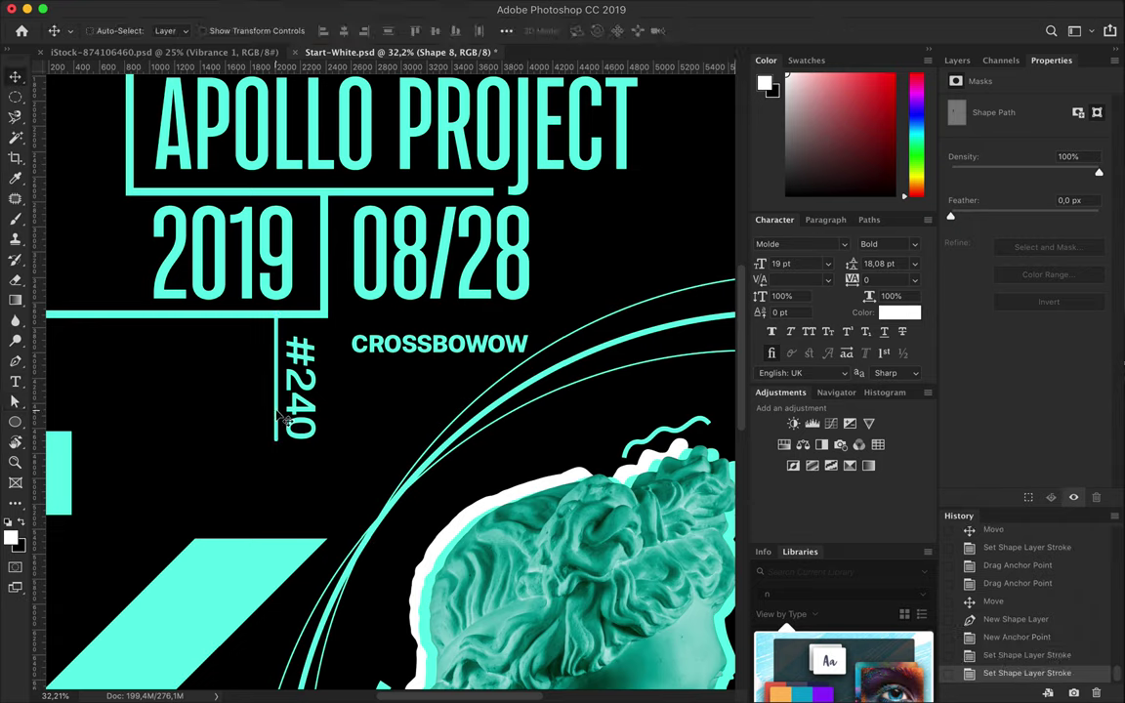
{"action": "left_click_drag", "start_coordinate": [327, 418], "coordinate": [327, 420]}
{"action": "key", "text": "a"}
{"action": "left_click", "coordinate": [375, 30]}
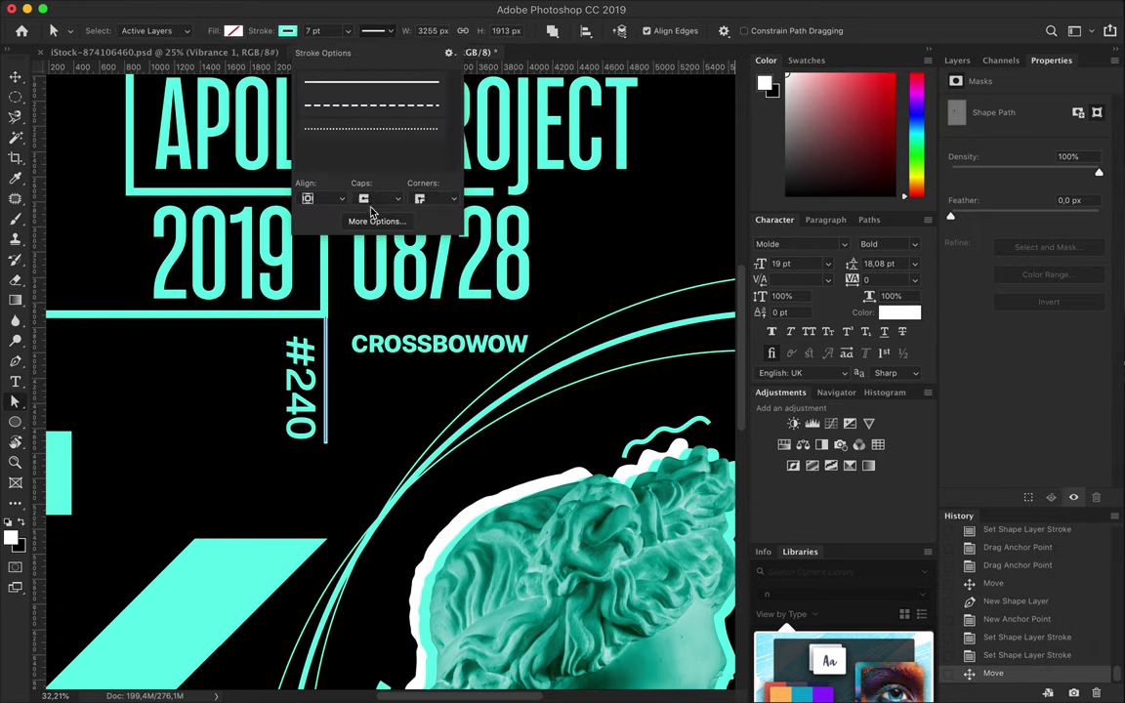
{"action": "key", "text": "Return"}
- Copy the vertical line to the left of #240 and nudge both into alignment
{"action": "key", "text": "v"}
{"action": "scroll", "coordinate": [342, 337], "scroll_direction": "up", "scroll_amount": 2}
{"action": "scroll", "coordinate": [342, 337], "scroll_direction": "up", "scroll_amount": 2}
{"action": "key", "text": "Right"}
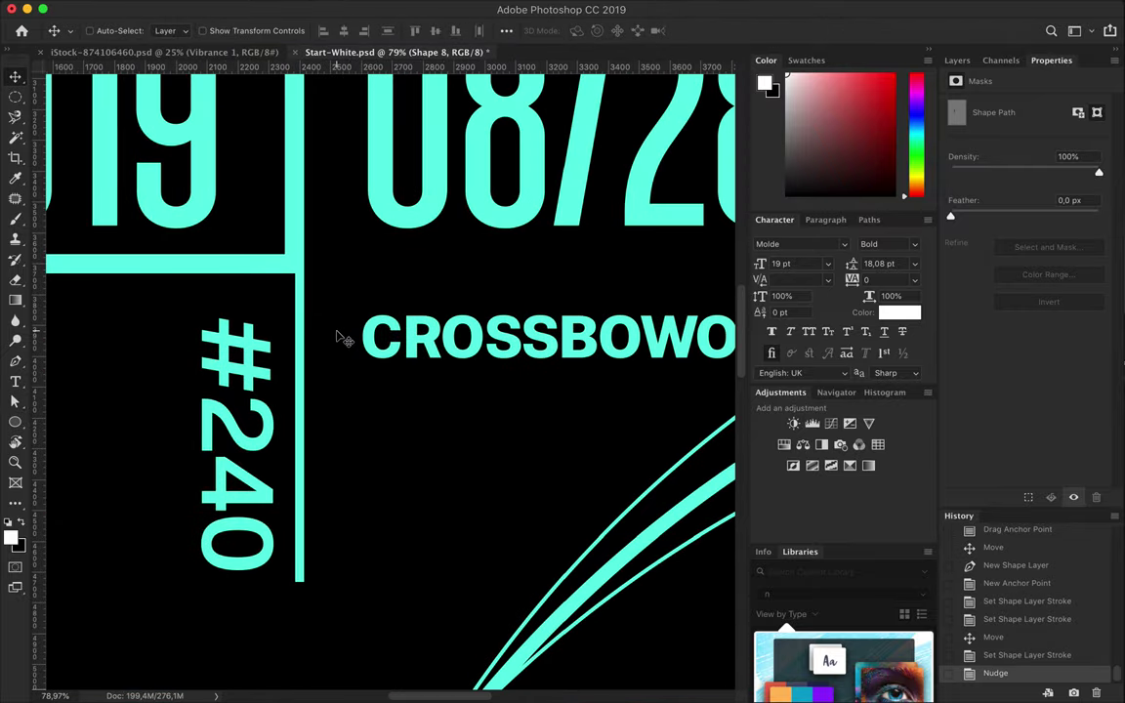
{"action": "left_click_drag", "start_coordinate": [278, 380], "coordinate": [132, 376]}
{"action": "key", "text": "shift+Right"}
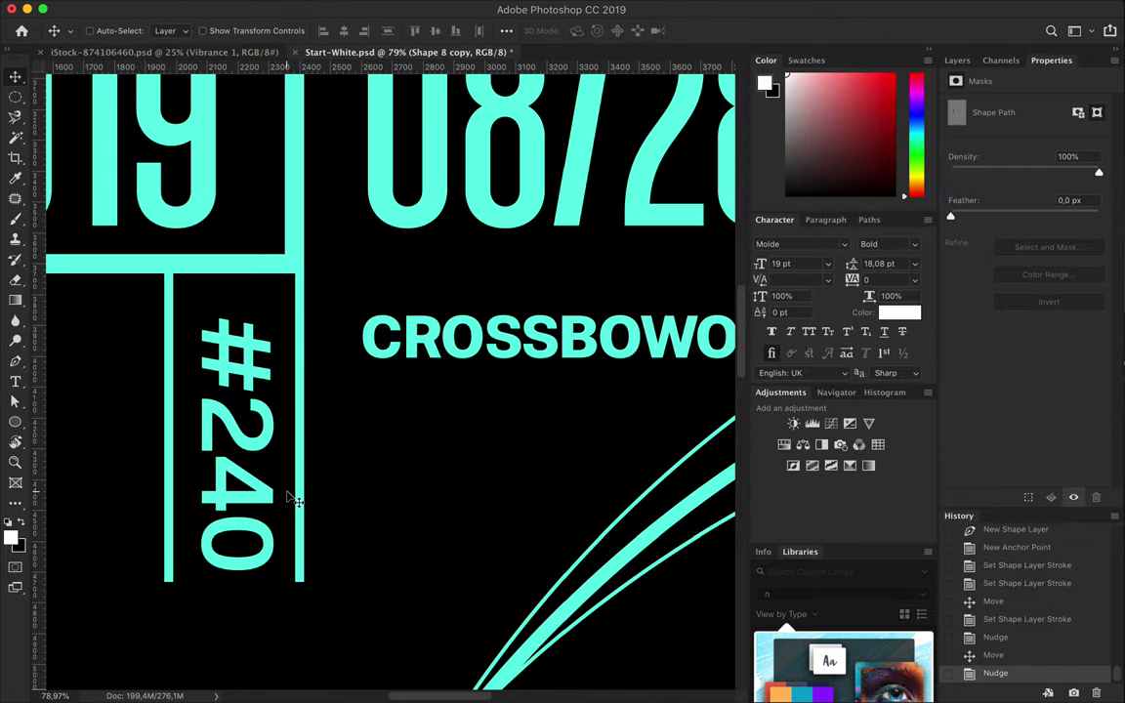
{"action": "scroll", "coordinate": [395, 486], "scroll_direction": "down", "scroll_amount": 2}
{"action": "scroll", "coordinate": [395, 486], "scroll_direction": "down", "scroll_amount": 2}
- Change the line frame's stroke to 9 pt and nudge it into alignment
{"action": "key", "text": "a"}
{"action": "left_click", "coordinate": [329, 31]}
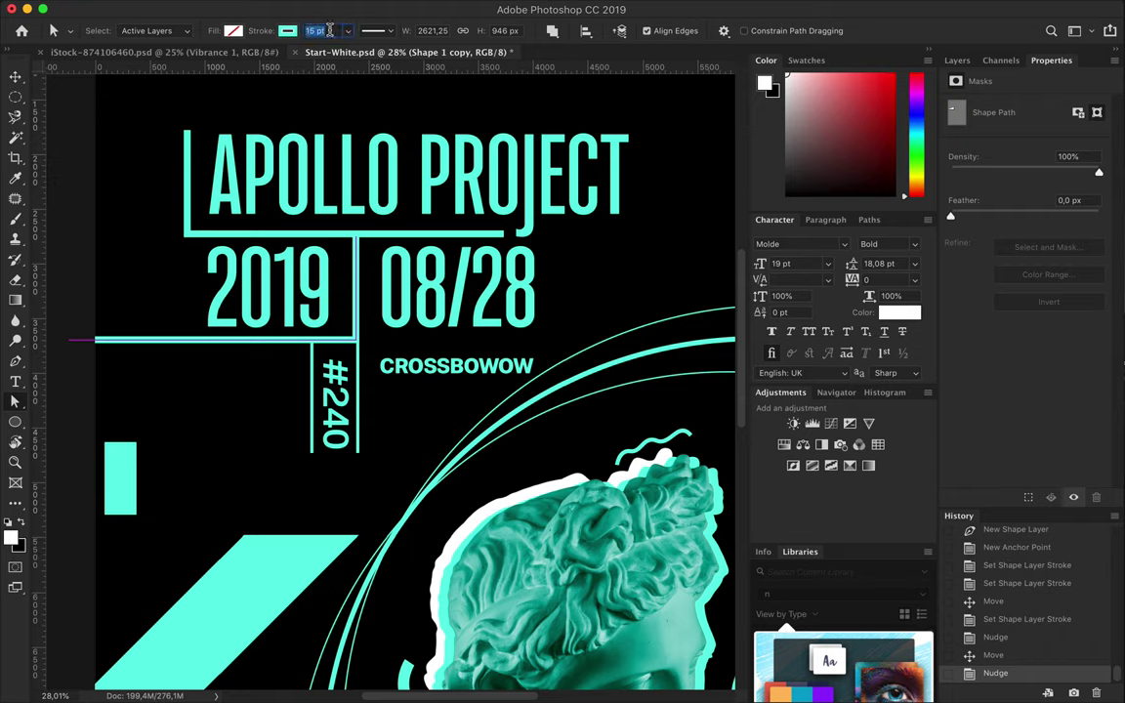
{"action": "key", "text": "Down"}
{"action": "scroll", "coordinate": [201, 414], "scroll_direction": "up", "scroll_amount": 2}
{"action": "scroll", "coordinate": [298, 169], "scroll_direction": "up", "scroll_amount": 1}
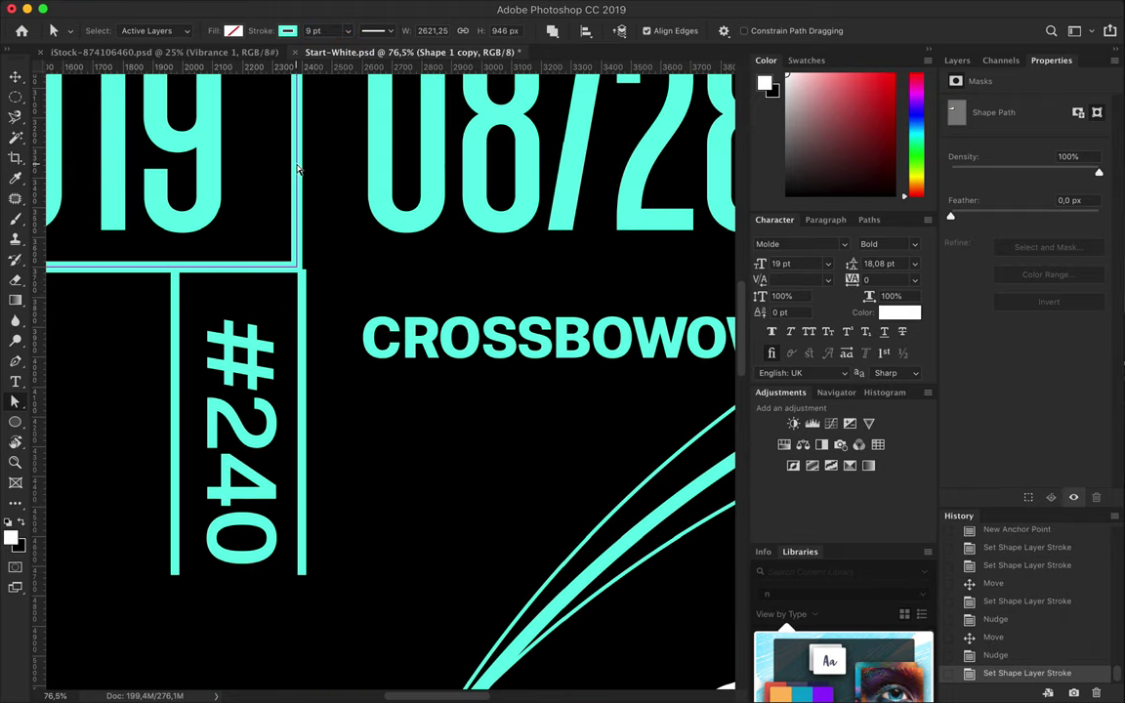
{"action": "left_click_drag", "start_coordinate": [301, 169], "coordinate": [302, 171]}
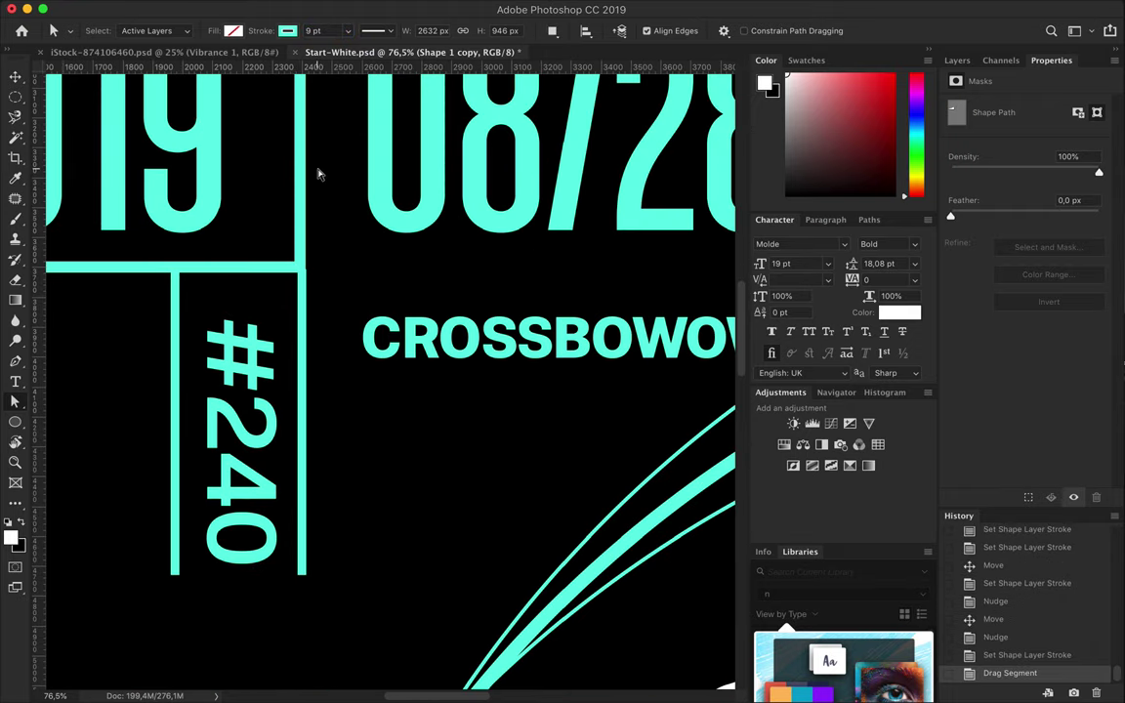
{"action": "key", "text": "v"}
{"action": "key", "text": "Right"}
{"action": "scroll", "coordinate": [322, 175], "scroll_direction": "up", "scroll_amount": 3}
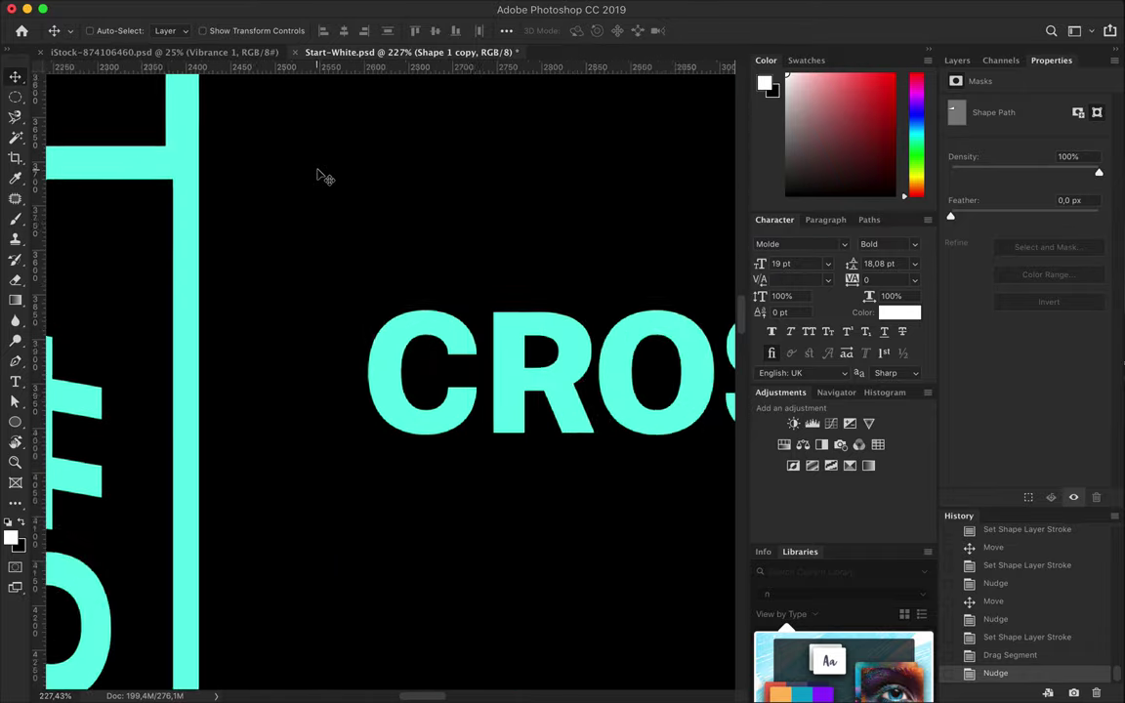
{"action": "scroll", "coordinate": [322, 175], "scroll_direction": "down", "scroll_amount": 2}
{"action": "scroll", "coordinate": [332, 186], "scroll_direction": "down", "scroll_amount": 2}
{"action": "scroll", "coordinate": [351, 205], "scroll_direction": "down", "scroll_amount": 3}
{"action": "scroll", "coordinate": [371, 231], "scroll_direction": "up", "scroll_amount": 2}
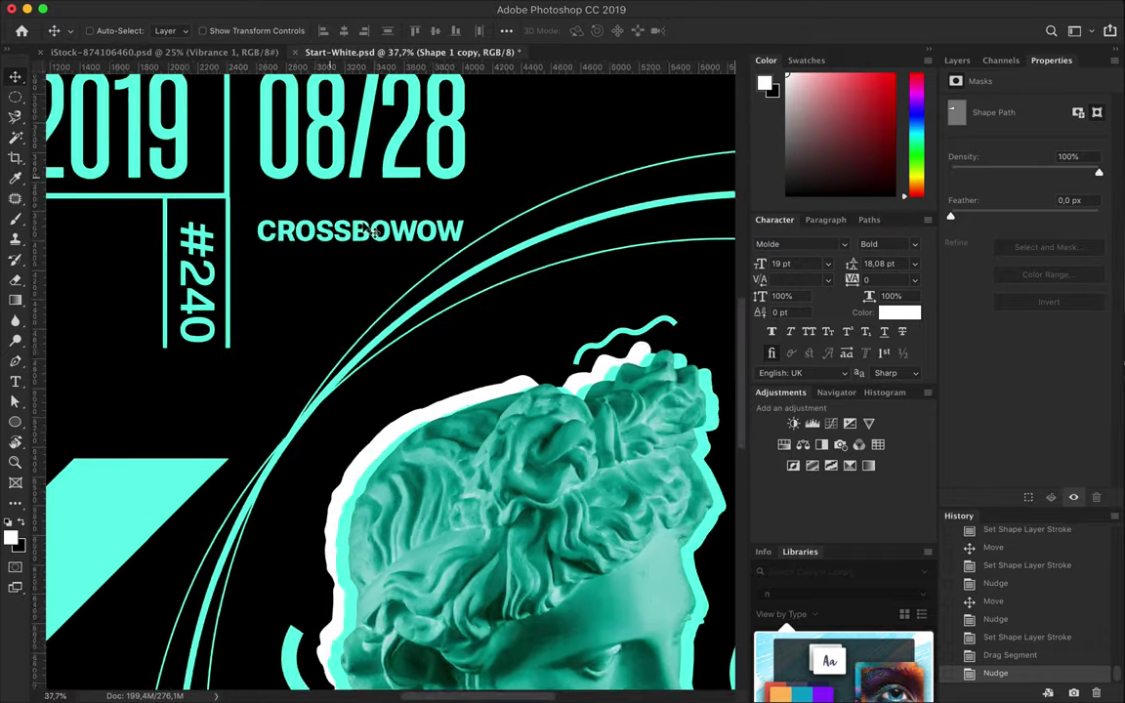
{"action": "scroll", "coordinate": [371, 232], "scroll_direction": "up", "scroll_amount": 2}
- Draw a 5 pt horizontal line under 08/28 and view the whole poster
{"action": "key", "text": "p"}
{"action": "left_click", "coordinate": [314, 271]}
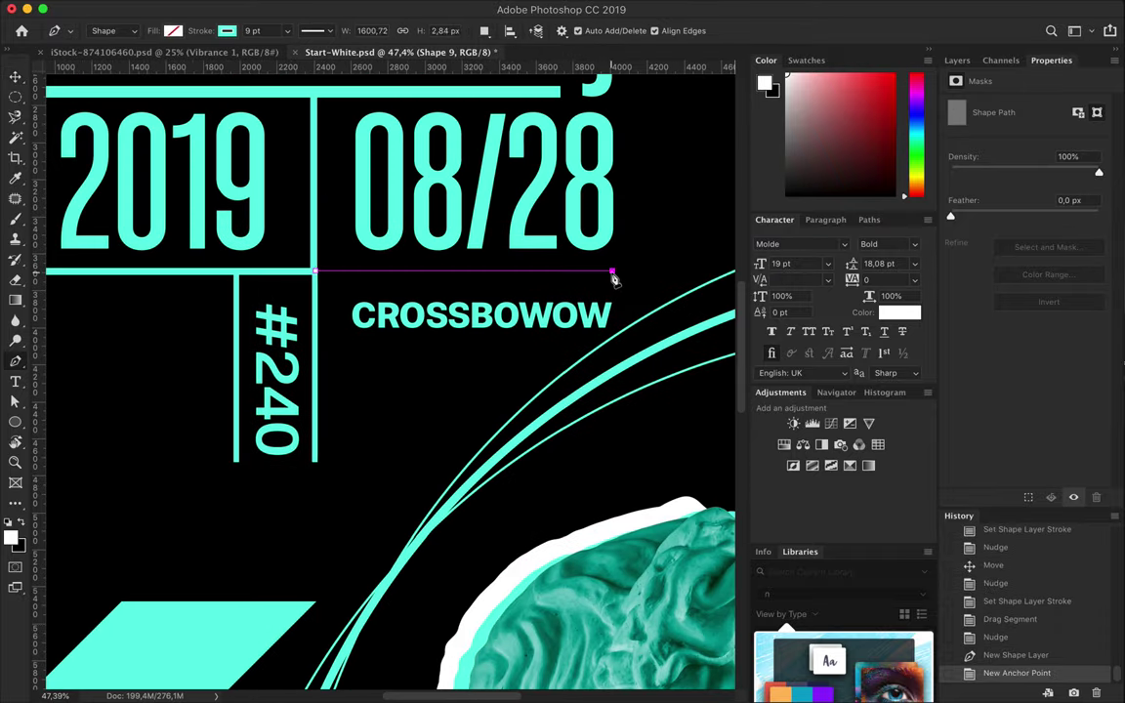
{"action": "key", "text": "a"}
{"action": "left_click", "coordinate": [322, 31]}
{"action": "type", "text": "5"}
{"action": "key", "text": "Return"}
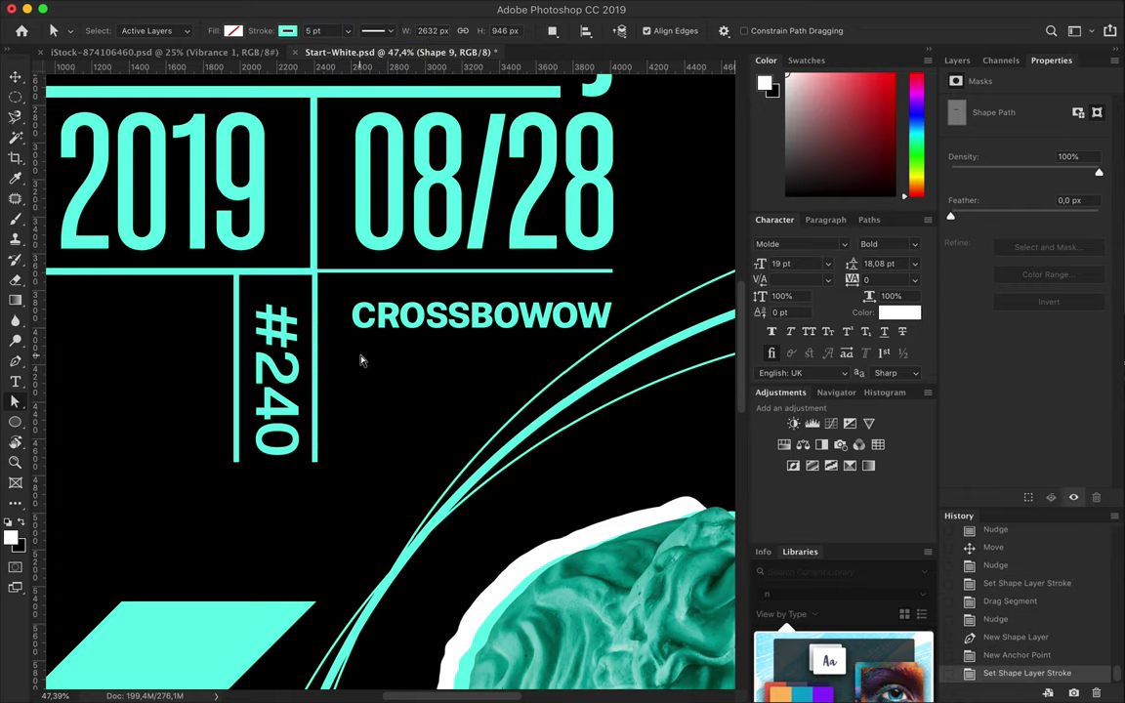
{"action": "key", "text": "v"}
{"action": "key", "text": "ctrl+0"}
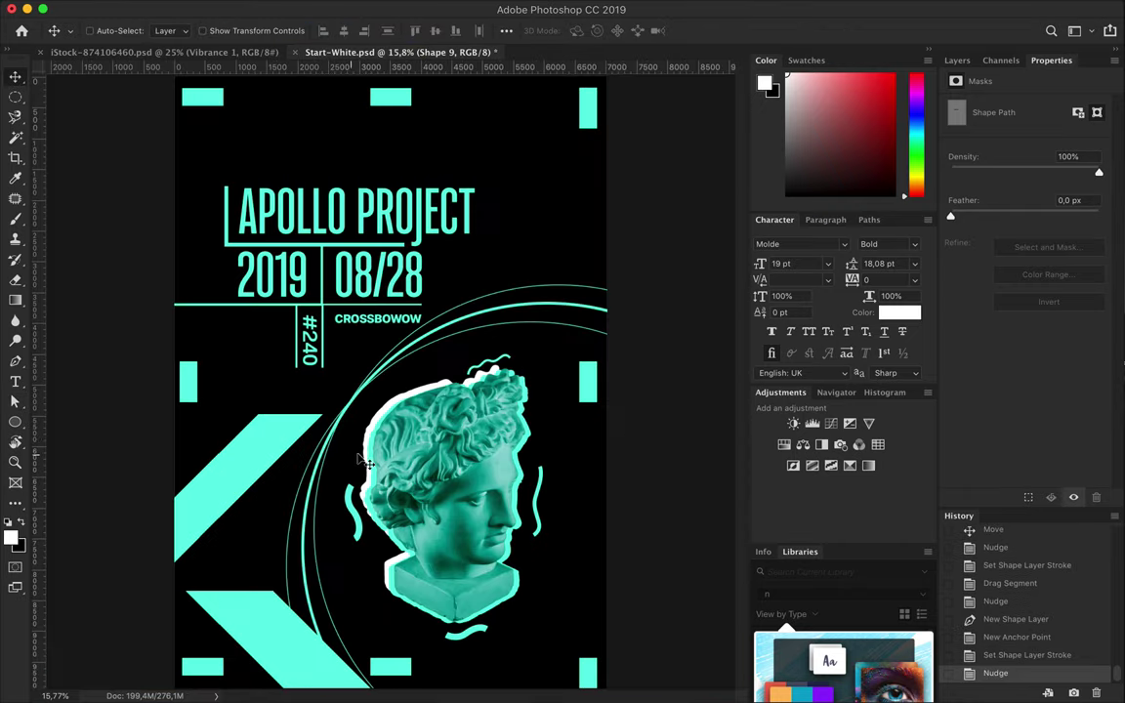
- Reorder the #240 copy through Layer 2 layers near the stack top, undoing stray moves
{"action": "left_click", "coordinate": [957, 59]}
{"action": "scroll", "coordinate": [1015, 293], "scroll_direction": "up", "scroll_amount": 5}
{"action": "scroll", "coordinate": [976, 195], "scroll_direction": "up", "scroll_amount": 3}
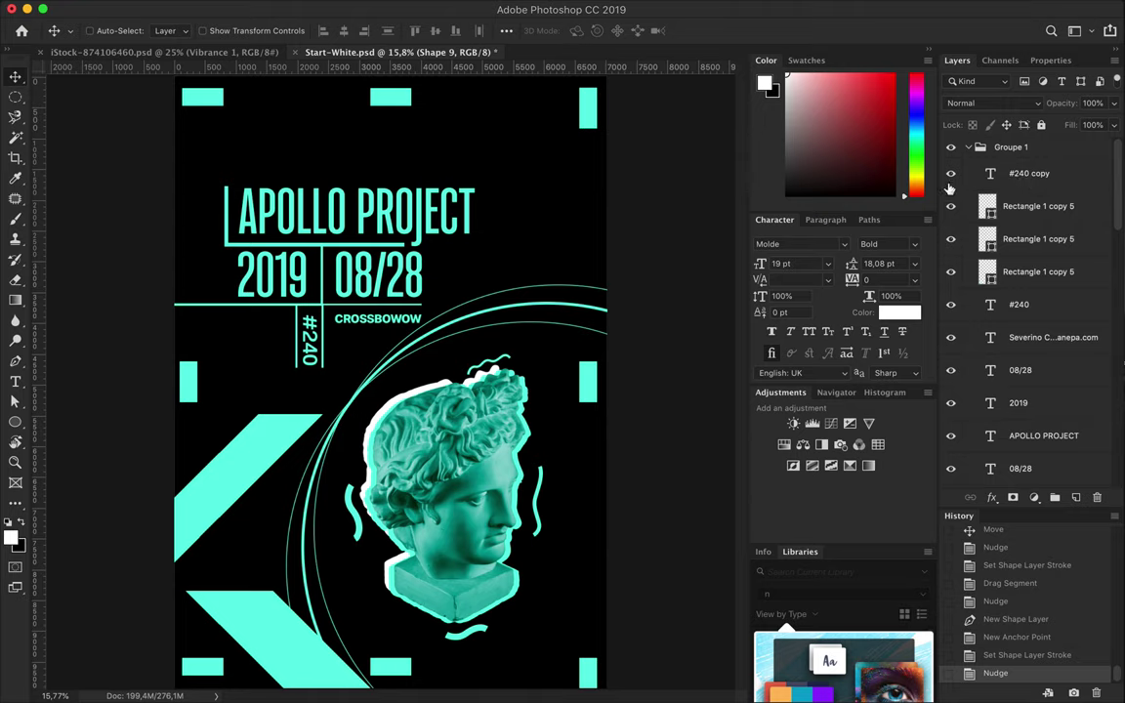
{"action": "left_click", "coordinate": [1025, 175]}
{"action": "left_click", "coordinate": [1015, 463], "text": "shift"}
{"action": "left_click_drag", "start_coordinate": [420, 283], "coordinate": [414, 296]}
{"action": "key", "text": "ctrl+z"}
{"action": "mouse_move", "coordinate": [1035, 220]}
{"action": "left_mouse_down"}
{"action": "mouse_move", "coordinate": [1028, 495]}
{"action": "mouse_move", "coordinate": [976, 459]}
{"action": "mouse_move", "coordinate": [1010, 161]}
{"action": "left_mouse_up"}
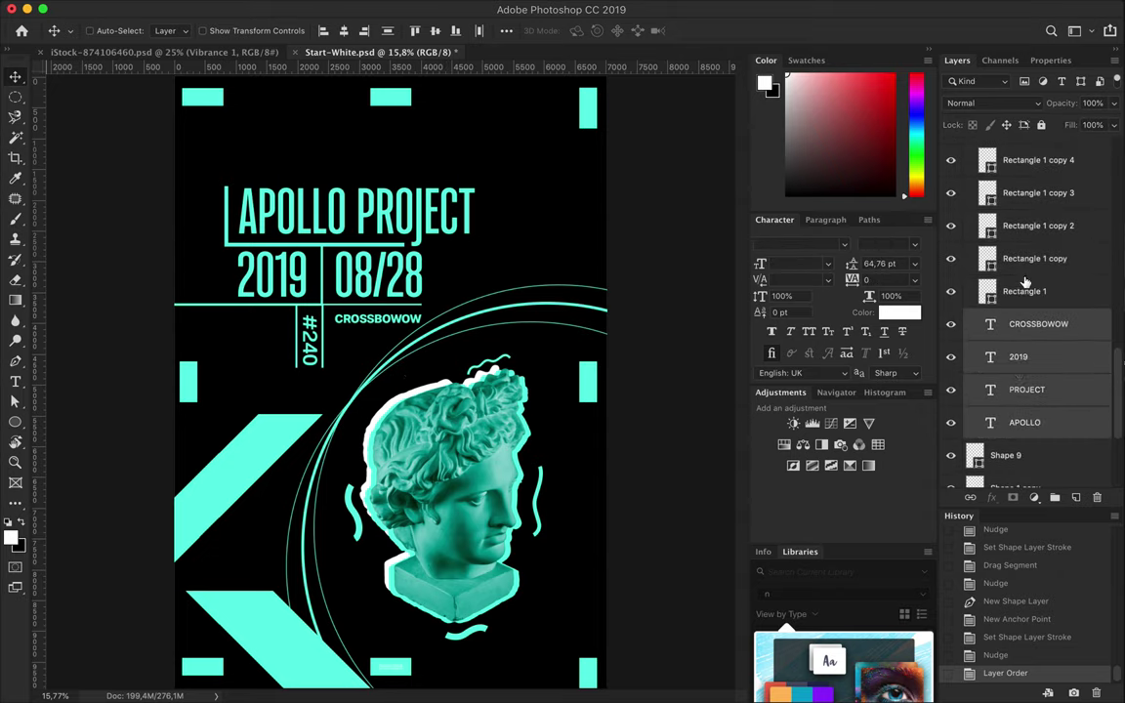
{"action": "left_click_drag", "start_coordinate": [1010, 161], "coordinate": [1005, 132]}
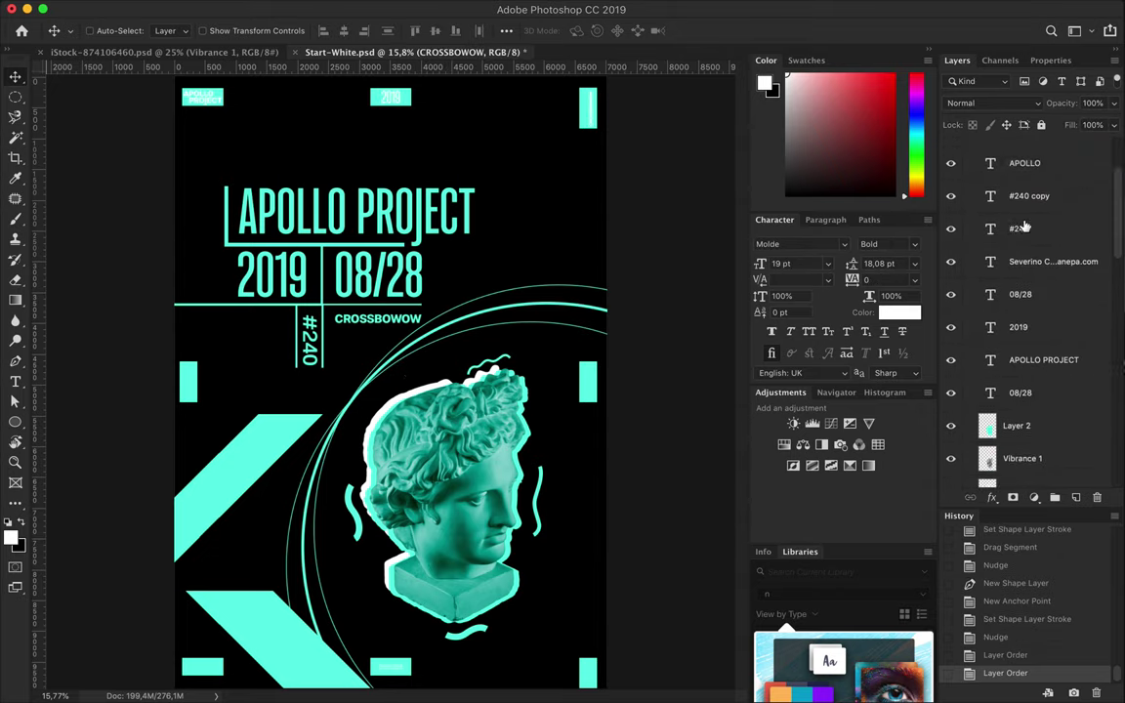
{"action": "left_click_drag", "start_coordinate": [401, 289], "coordinate": [396, 262]}
{"action": "key", "text": "ctrl+t"}
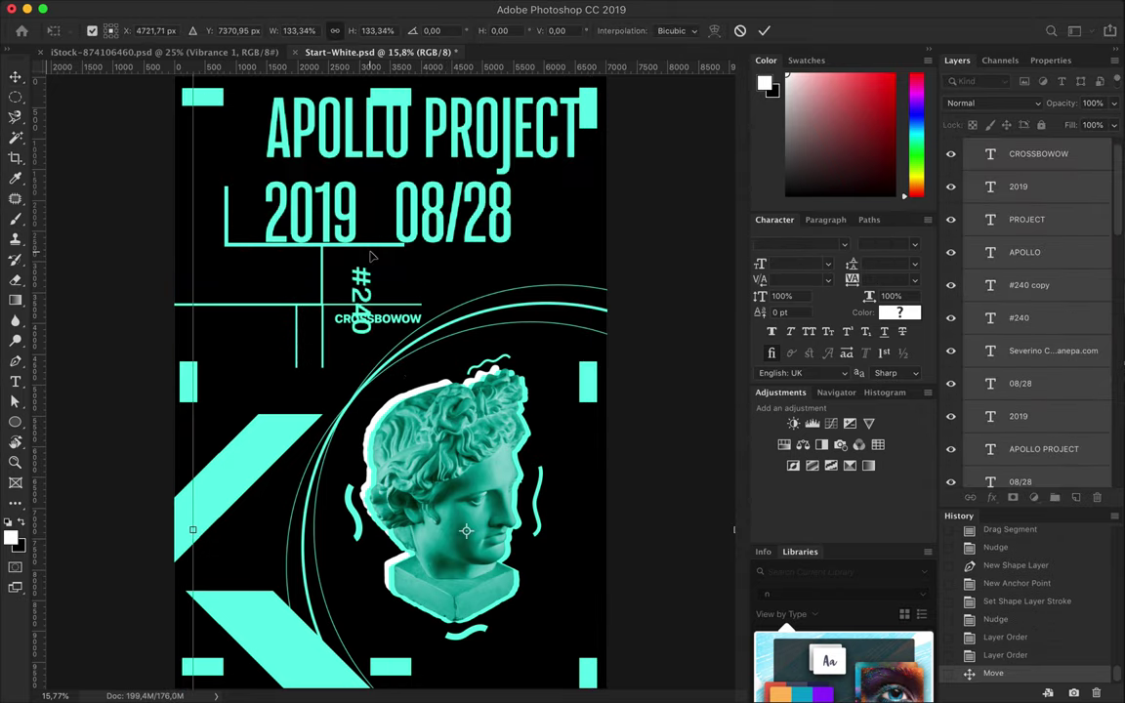
{"action": "key", "text": "Return"}
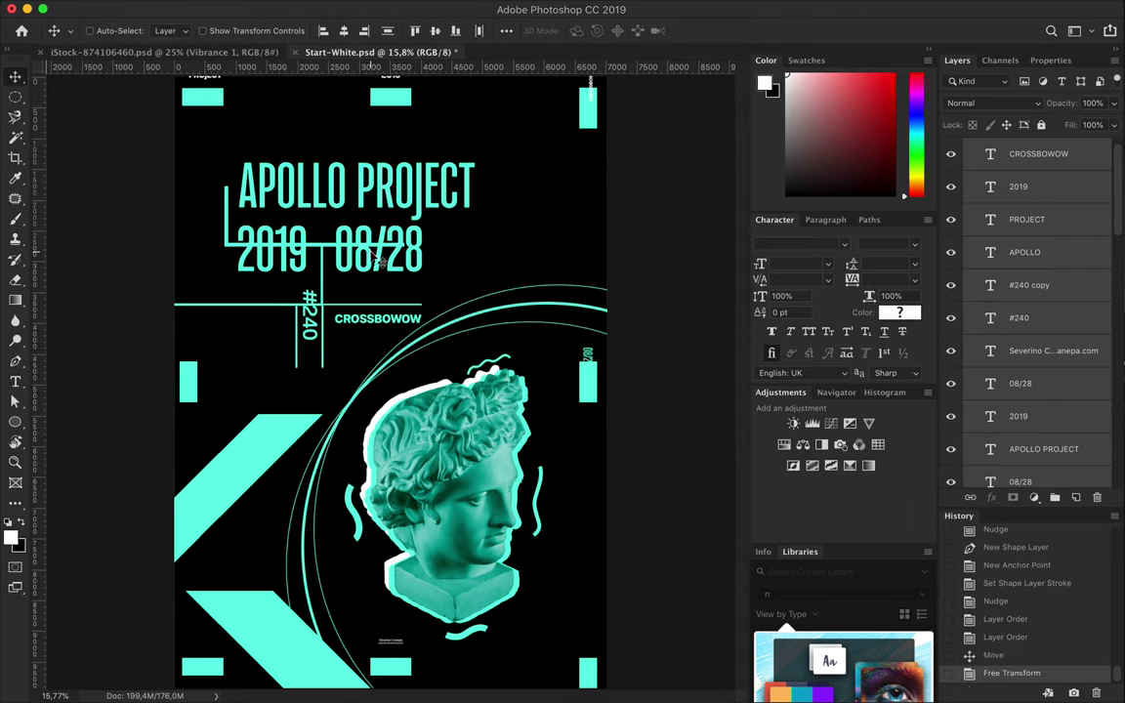
{"action": "key", "text": "ctrl+alt+z"}
{"action": "key", "text": "ctrl+alt+z"}
- Move CROSSBOWOW and Shape 1 into Groupe 1, raise the group, and put #240 layers on top
{"action": "left_click", "coordinate": [402, 327]}
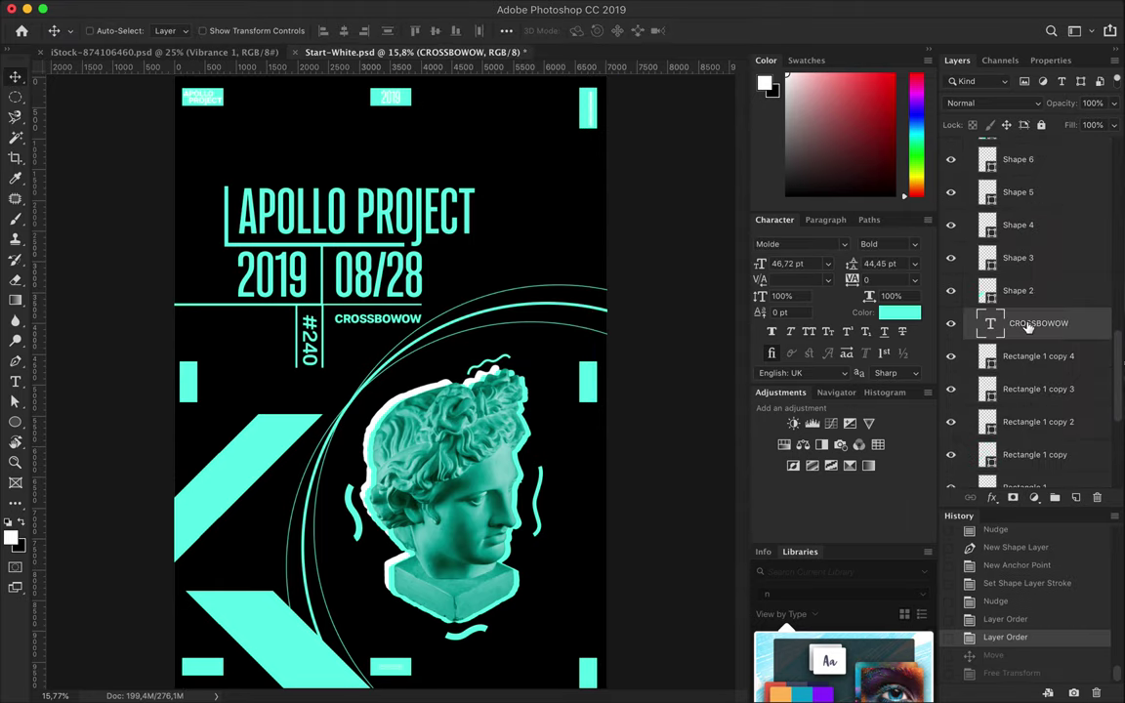
{"action": "left_click", "coordinate": [1025, 356]}
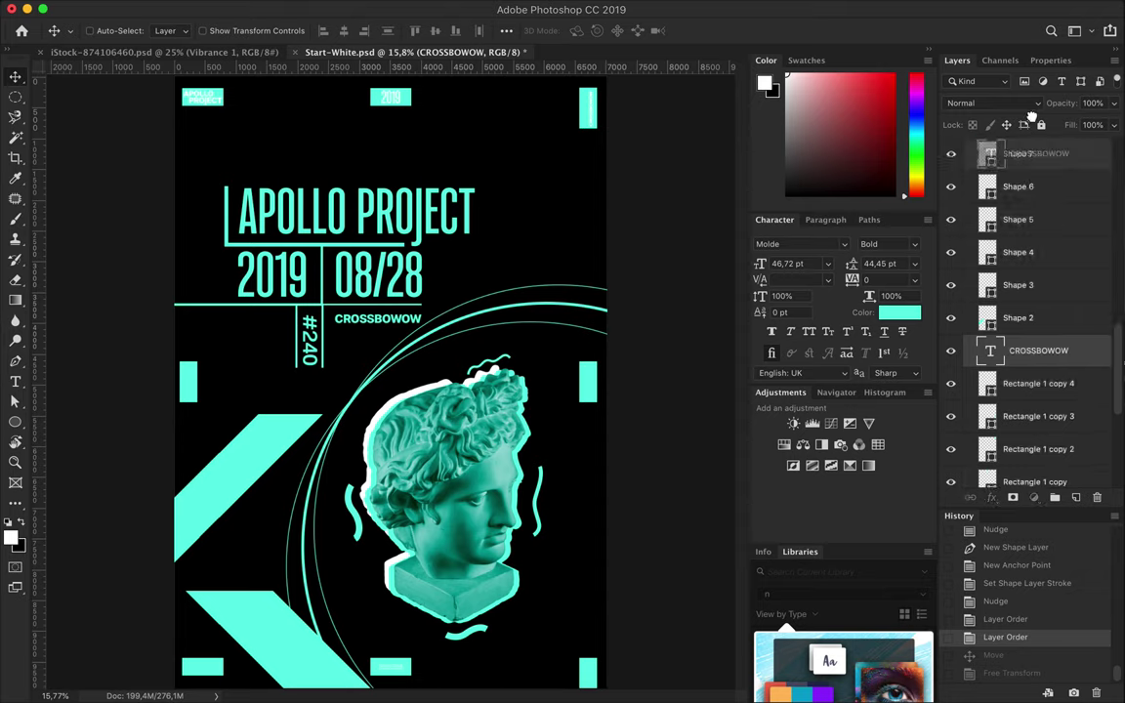
{"action": "left_click_drag", "start_coordinate": [1038, 323], "coordinate": [1024, 156]}
{"action": "left_click", "coordinate": [1005, 471]}
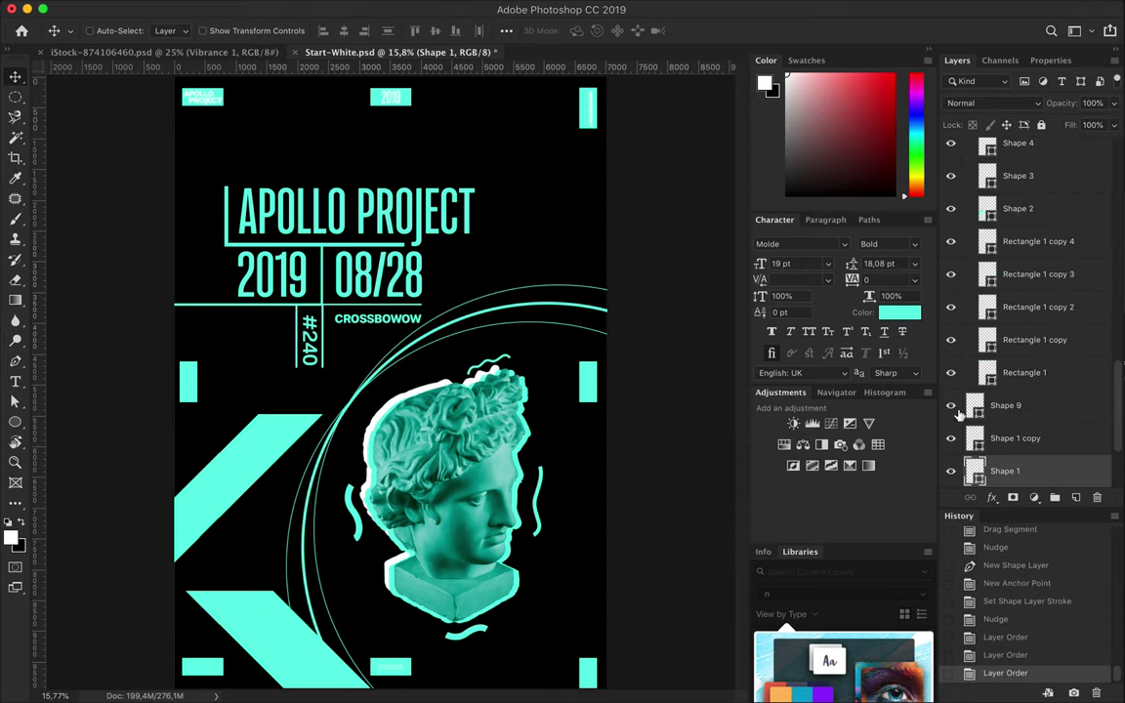
{"action": "left_click_drag", "start_coordinate": [974, 410], "coordinate": [1000, 261]}
{"action": "left_click", "coordinate": [1018, 468], "text": "shift"}
{"action": "left_click_drag", "start_coordinate": [390, 261], "coordinate": [392, 236]}
{"action": "mouse_move", "coordinate": [1018, 452]}
{"action": "left_mouse_down"}
{"action": "mouse_move", "coordinate": [1025, 119]}
{"action": "mouse_move", "coordinate": [1002, 172]}
{"action": "left_mouse_up"}
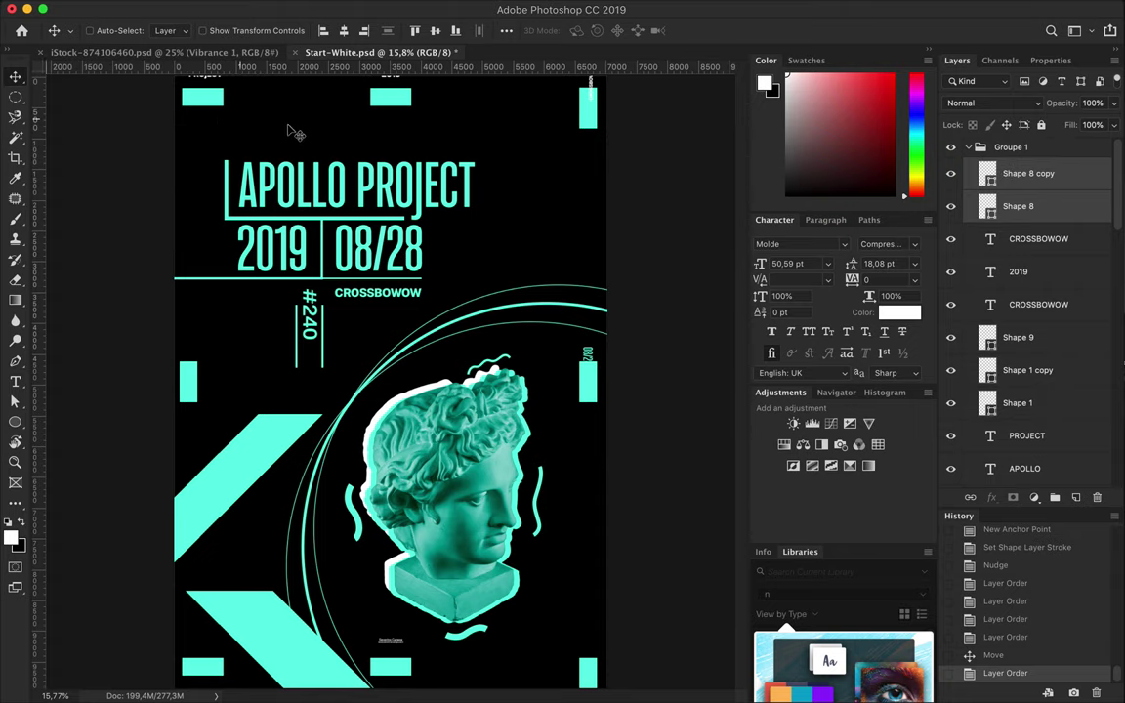
- Reposition the small PROJECT text, then select the APOLLO text layer
{"action": "scroll", "coordinate": [291, 129], "scroll_direction": "down", "scroll_amount": 1}
{"action": "left_click", "coordinate": [221, 106], "text": "ctrl"}
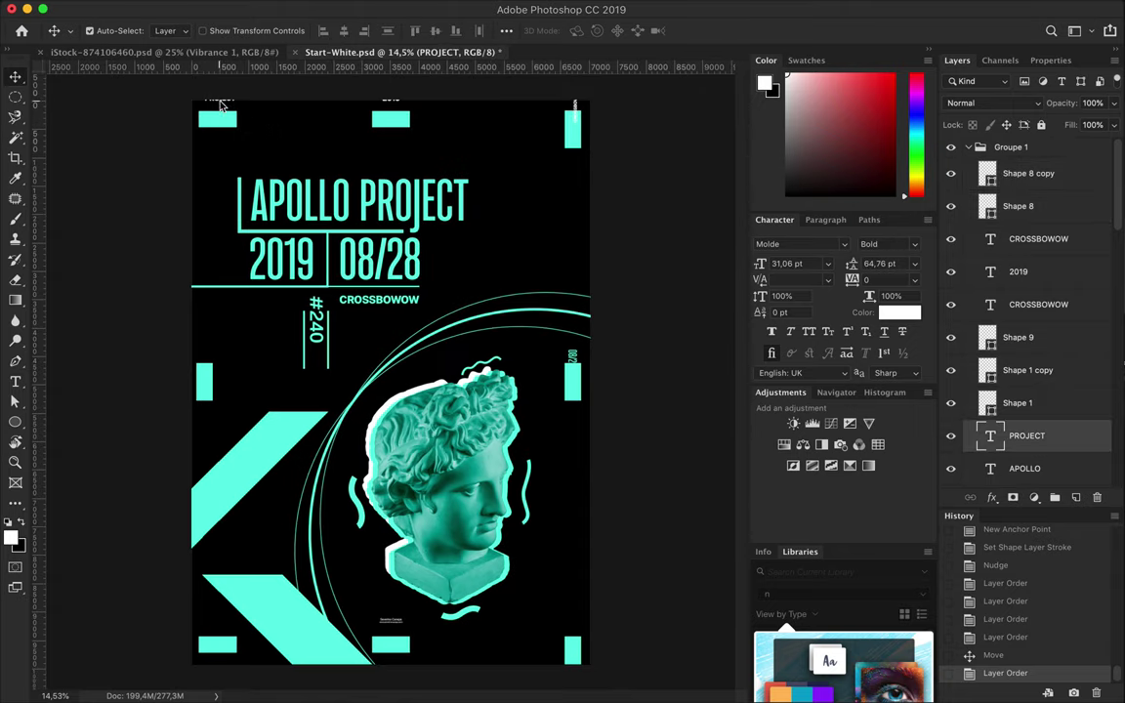
{"action": "left_click_drag", "start_coordinate": [221, 132], "coordinate": [220, 130]}
{"action": "left_click", "coordinate": [333, 171]}
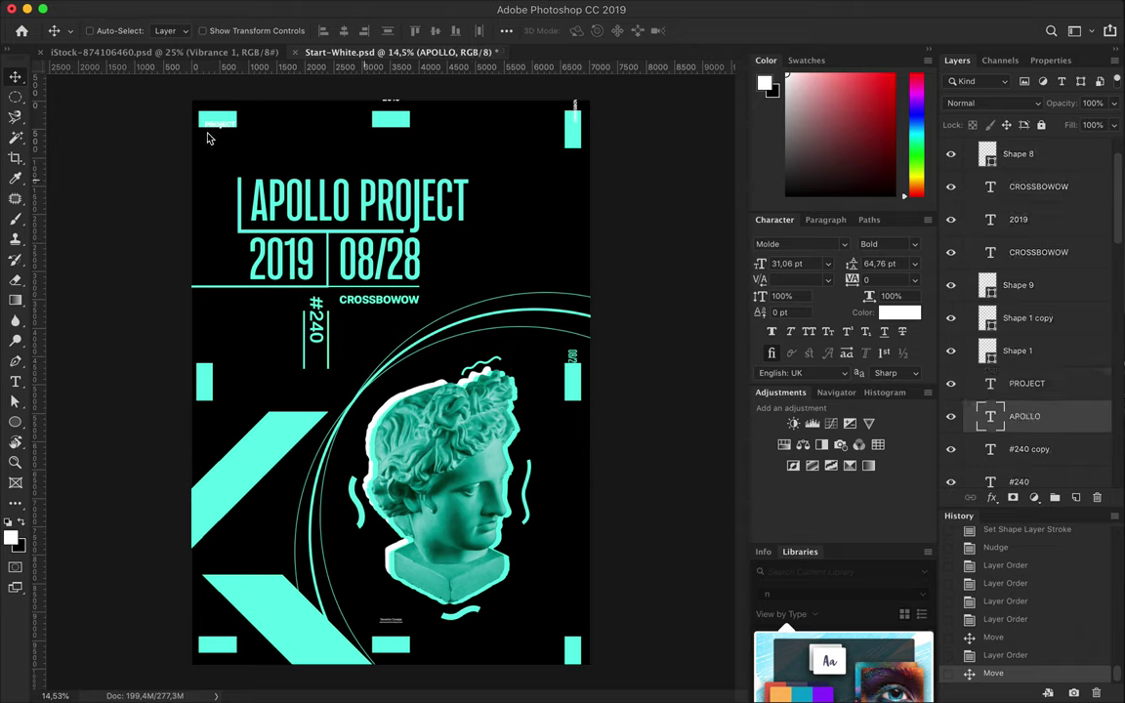
- Delete the unneeded PROJECT, APOLLO, 2019, 08/28 and old credit text layers
{"action": "left_click", "coordinate": [1025, 384], "text": "shift"}
{"action": "key", "text": "Delete"}
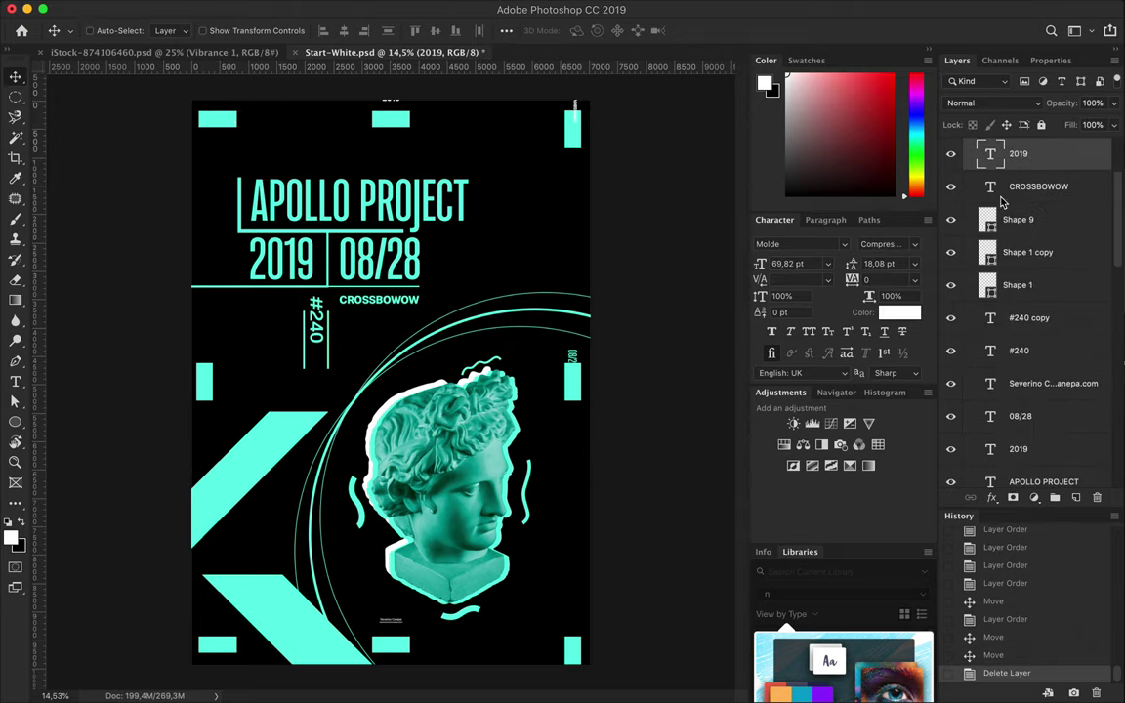
{"action": "key", "text": "Delete"}
{"action": "key", "text": "Delete"}
{"action": "key", "text": "ctrl+z"}
{"action": "key", "text": "Delete"}
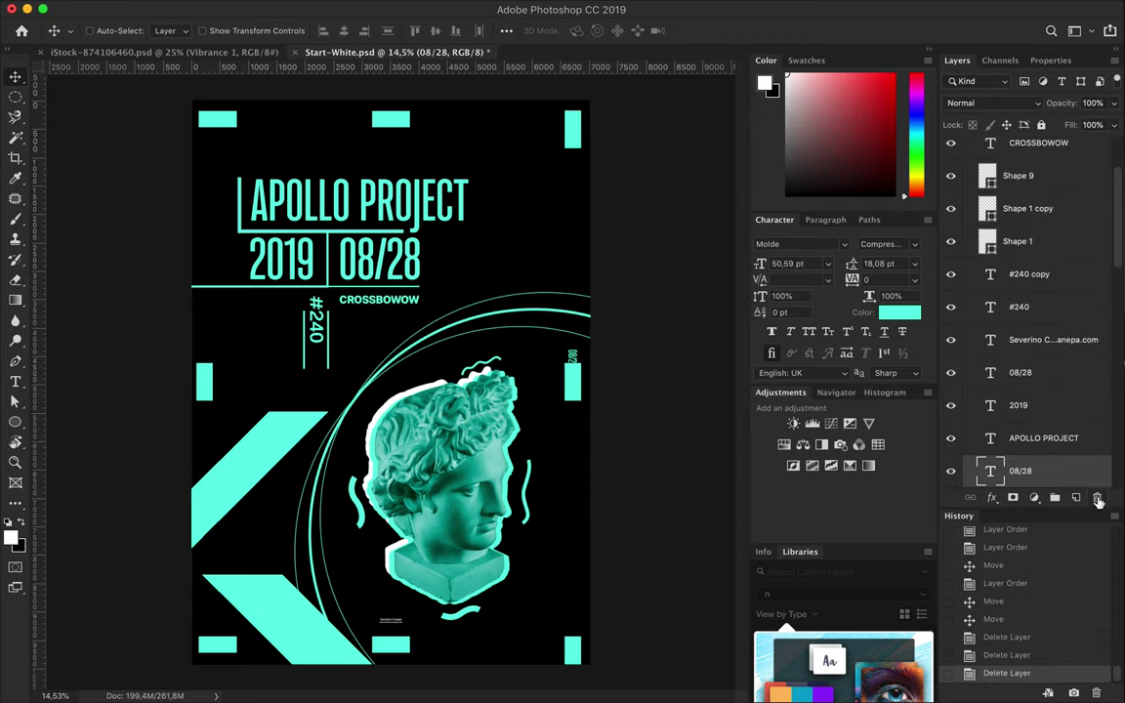
{"action": "left_click", "coordinate": [1095, 498]}
{"action": "key", "text": "Return"}
{"action": "left_click", "coordinate": [395, 625], "text": "ctrl"}
{"action": "left_click", "coordinate": [1094, 497]}
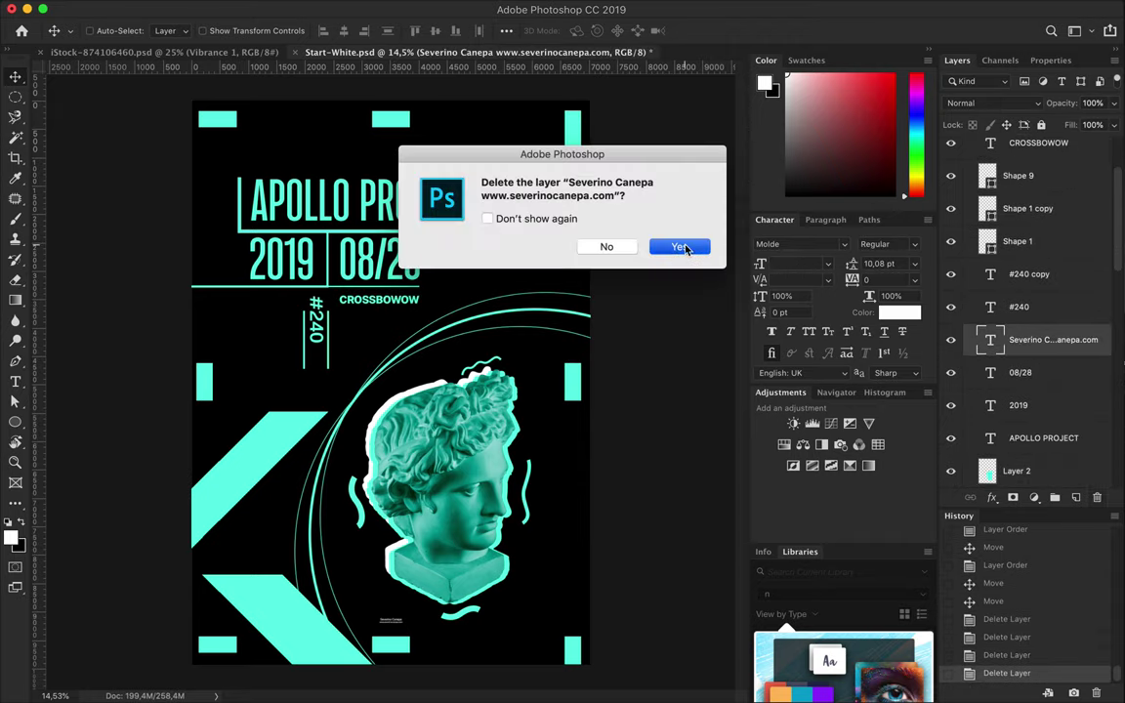
{"action": "key", "text": "Return"}
{"action": "scroll", "coordinate": [387, 384], "scroll_direction": "up", "scroll_amount": 3}
{"action": "left_click", "coordinate": [262, 353]}
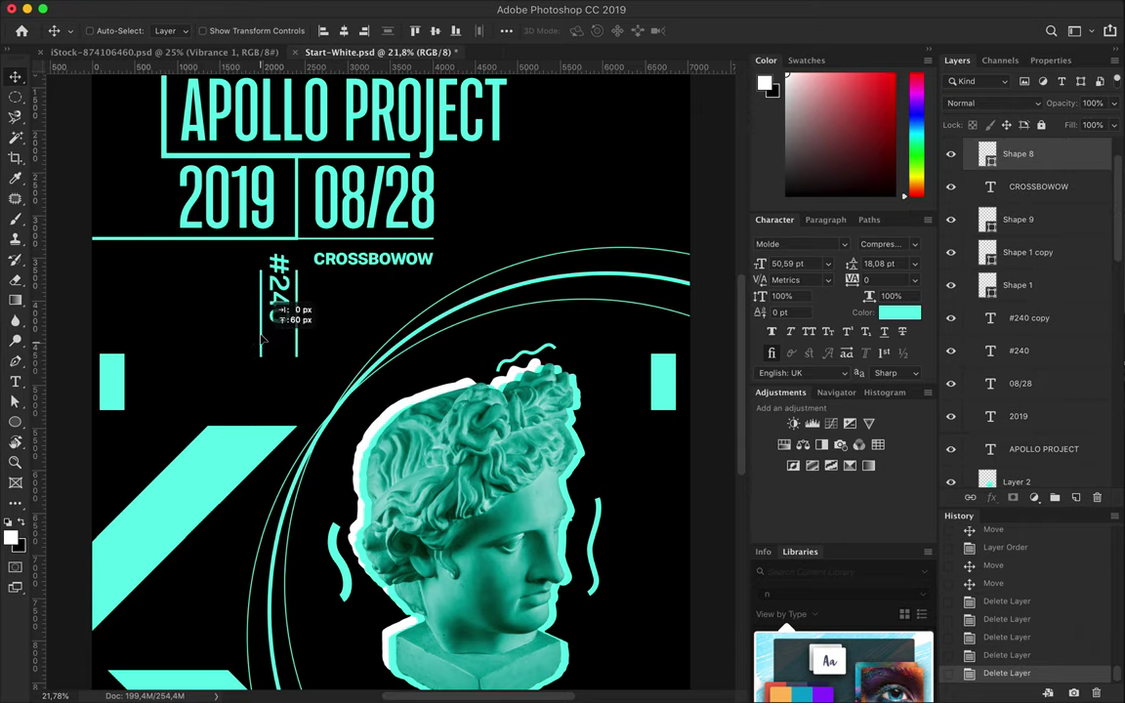
- Duplicate the vertical divider line and copy CROSSBOWOW just below itself for the name line
{"action": "left_click_drag", "start_coordinate": [262, 314], "coordinate": [262, 314]}
{"action": "scroll", "coordinate": [393, 281], "scroll_direction": "down", "scroll_amount": 1}
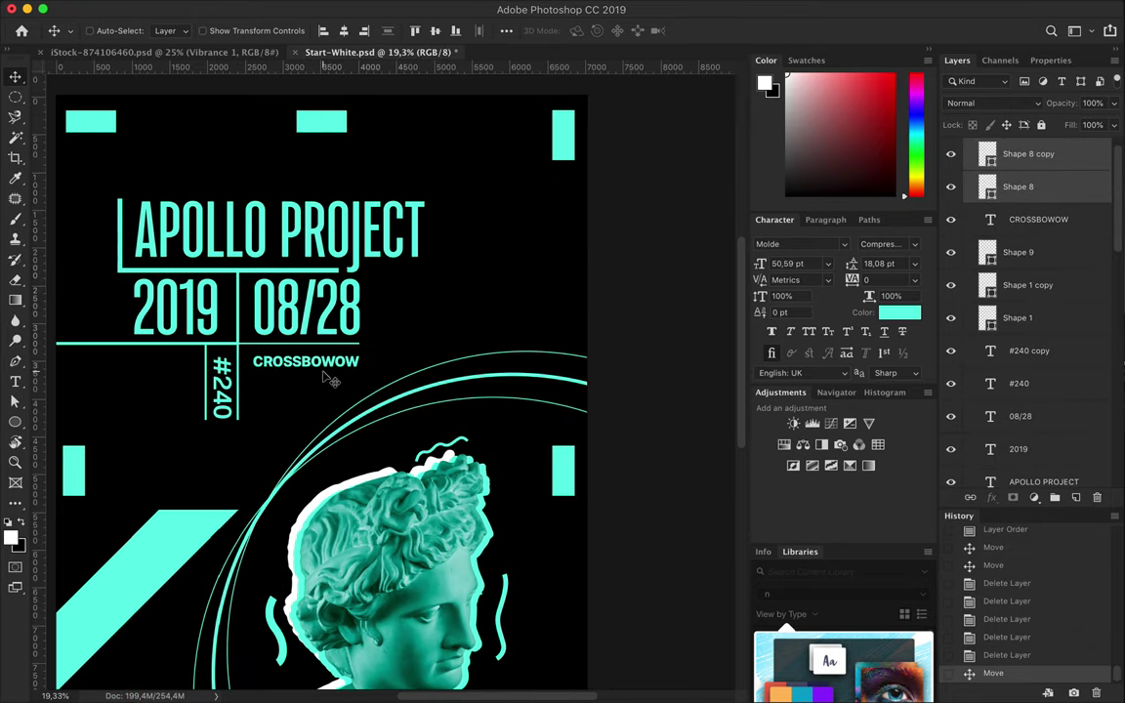
{"action": "left_click", "coordinate": [302, 360], "text": "ctrl"}
{"action": "left_click_drag", "start_coordinate": [303, 360], "coordinate": [303, 385]}
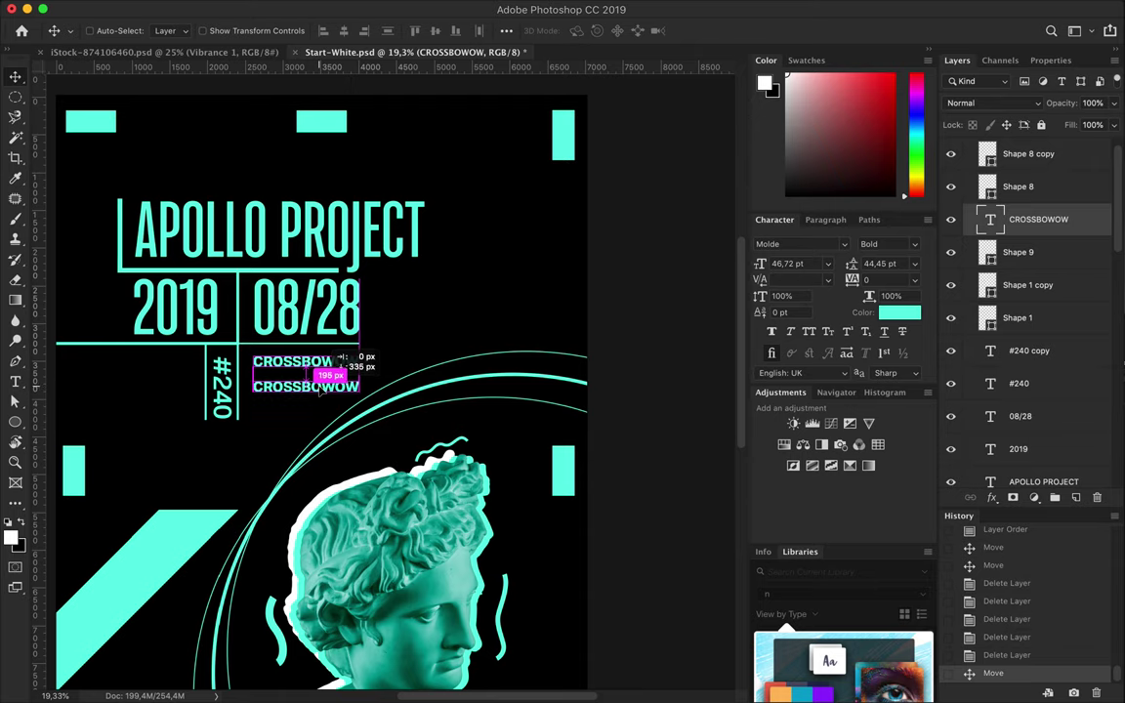
{"action": "double_click", "coordinate": [318, 385]}
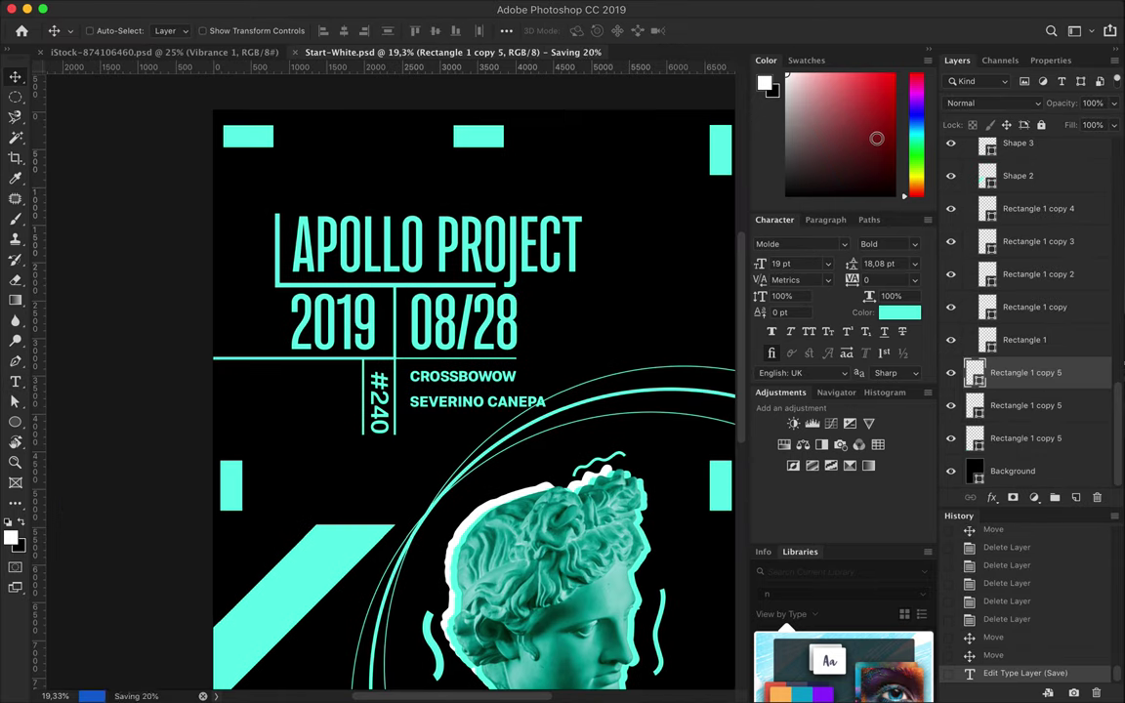
{"action": "left_click", "coordinate": [16, 422]}
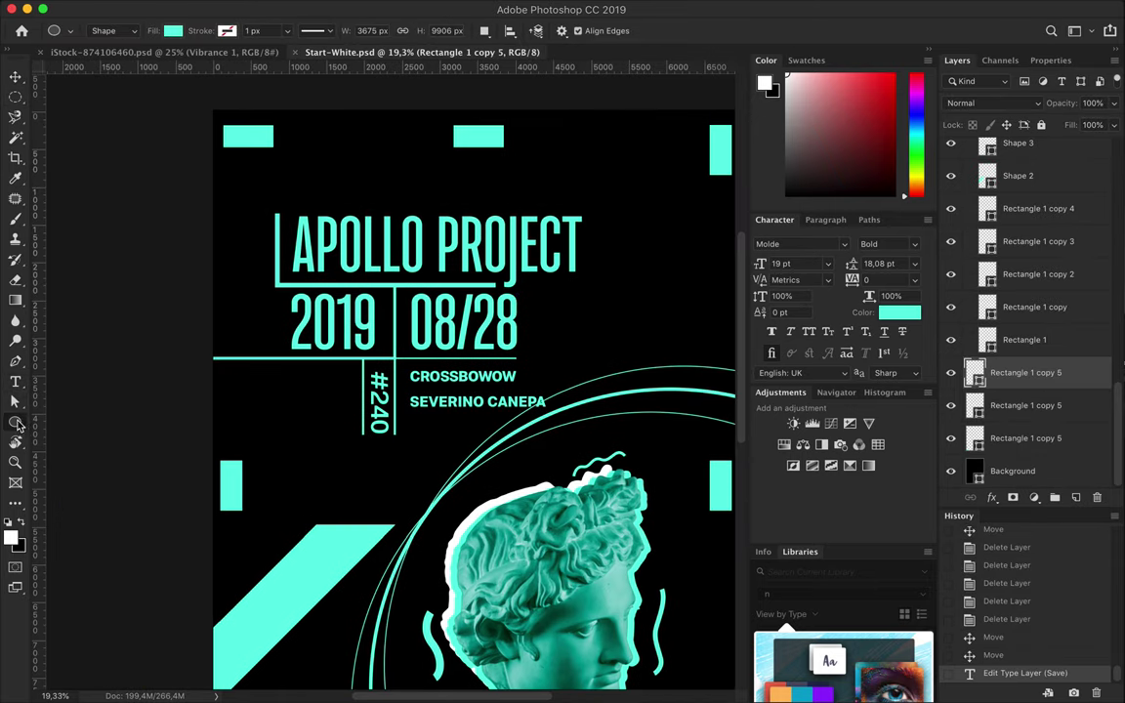
- Draw a narrow white block behind the A at the start of APOLLO
{"action": "mouse_move", "coordinate": [473, 278]}
{"action": "left_mouse_down"}
{"action": "mouse_move", "coordinate": [400, 243]}
{"action": "mouse_move", "coordinate": [353, 243]}
{"action": "left_mouse_up"}
{"action": "left_click", "coordinate": [172, 30]}
{"action": "left_click", "coordinate": [136, 101]}
{"action": "key", "text": "ctrl+t"}
{"action": "key", "text": "Return"}
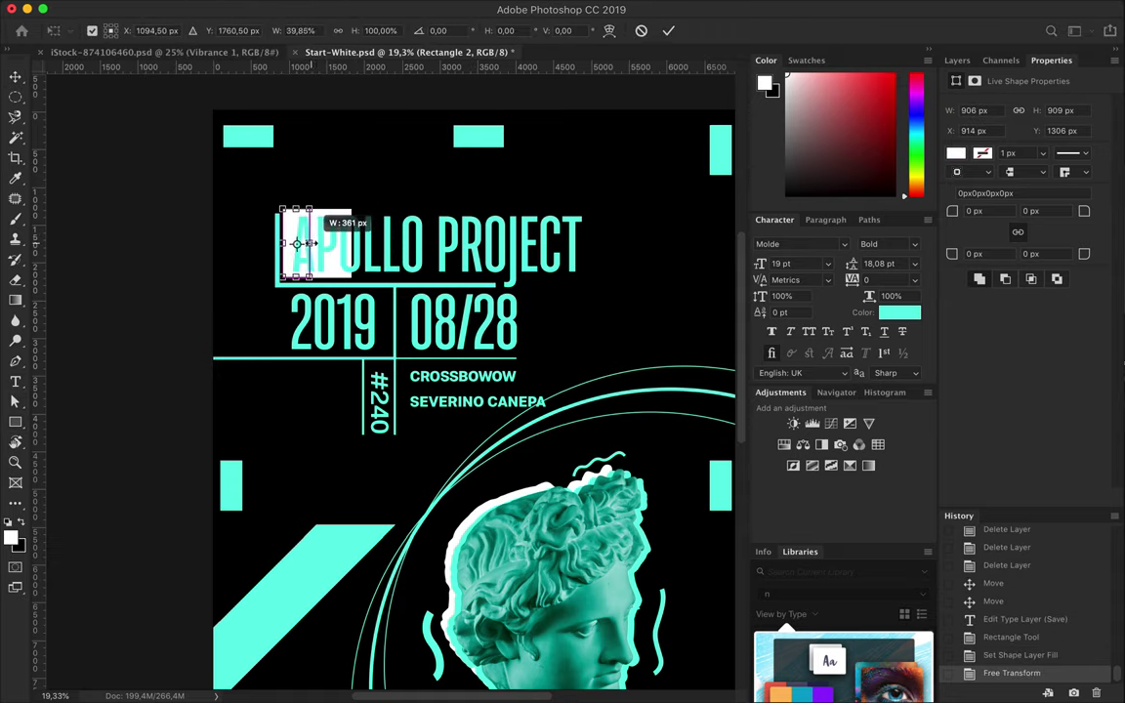
{"action": "key", "text": "Return"}
{"action": "scroll", "coordinate": [371, 186], "scroll_direction": "down", "scroll_amount": 2}
- Copy the white block over the 08 digits and resize it
{"action": "left_click_drag", "start_coordinate": [222, 171], "coordinate": [332, 244]}
{"action": "key", "text": "ctrl+t"}
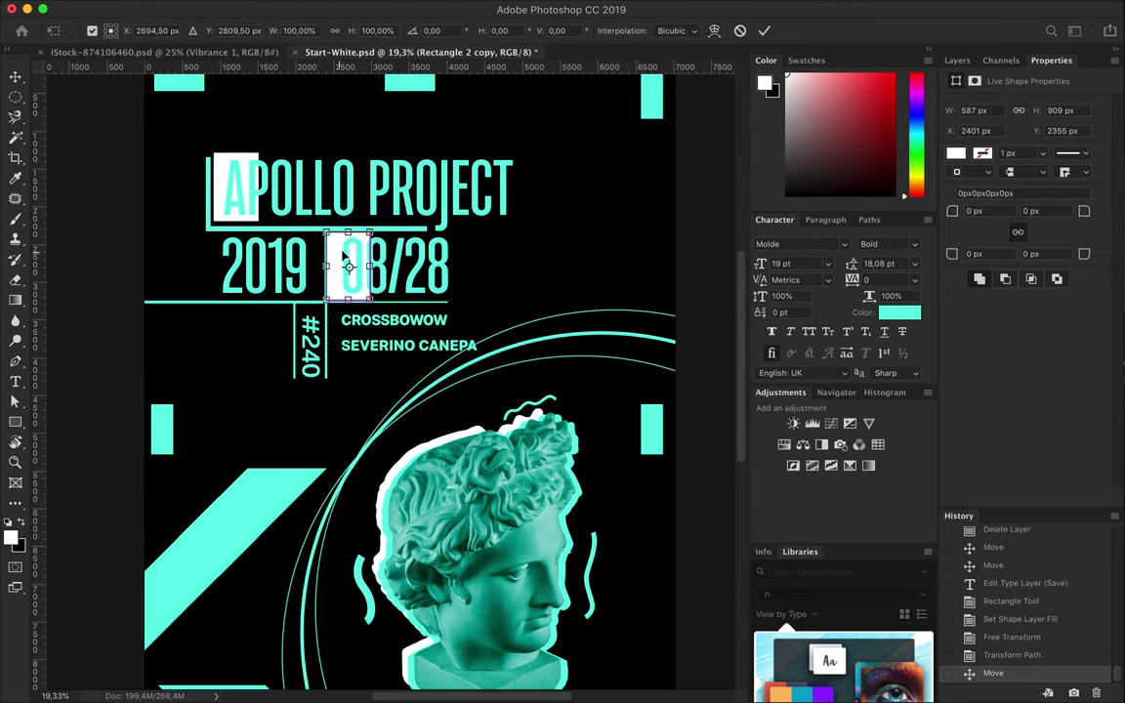
{"action": "key", "text": "Return"}
{"action": "scroll", "coordinate": [603, 265], "scroll_direction": "down", "scroll_amount": 5}
- Give the upper diagonal bar a white copy offset behind it
{"action": "left_click_drag", "start_coordinate": [296, 377], "coordinate": [305, 369]}
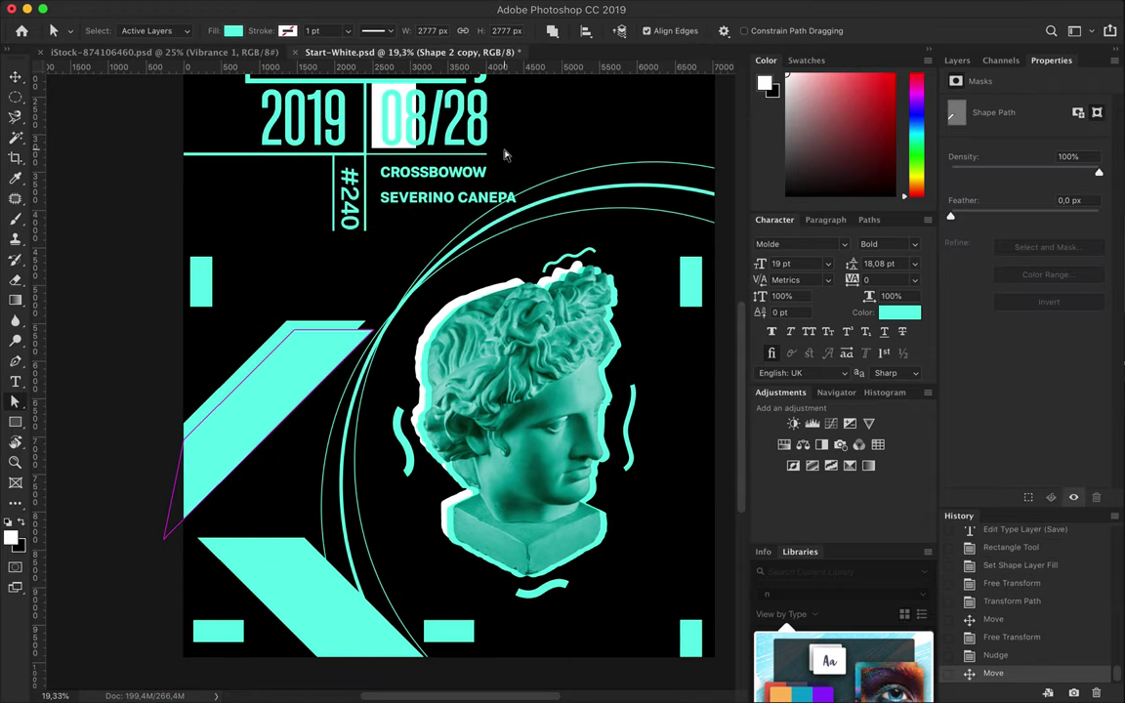
{"action": "key", "text": "a"}
{"action": "left_click", "coordinate": [210, 27]}
{"action": "left_click", "coordinate": [137, 97]}
{"action": "key", "text": "v"}
{"action": "key", "text": "ctrl+bracketleft"}
{"action": "mouse_move", "coordinate": [283, 356]}
{"action": "left_mouse_down"}
{"action": "mouse_move", "coordinate": [241, 394]}
{"action": "mouse_move", "coordinate": [256, 413]}
{"action": "left_mouse_up"}
{"action": "scroll", "coordinate": [256, 414], "scroll_direction": "down", "scroll_amount": 3}
- Give the lower diagonal bar a white copy offset behind it
{"action": "left_click", "coordinate": [313, 515], "text": "ctrl"}
{"action": "left_click_drag", "start_coordinate": [313, 514], "coordinate": [344, 515]}
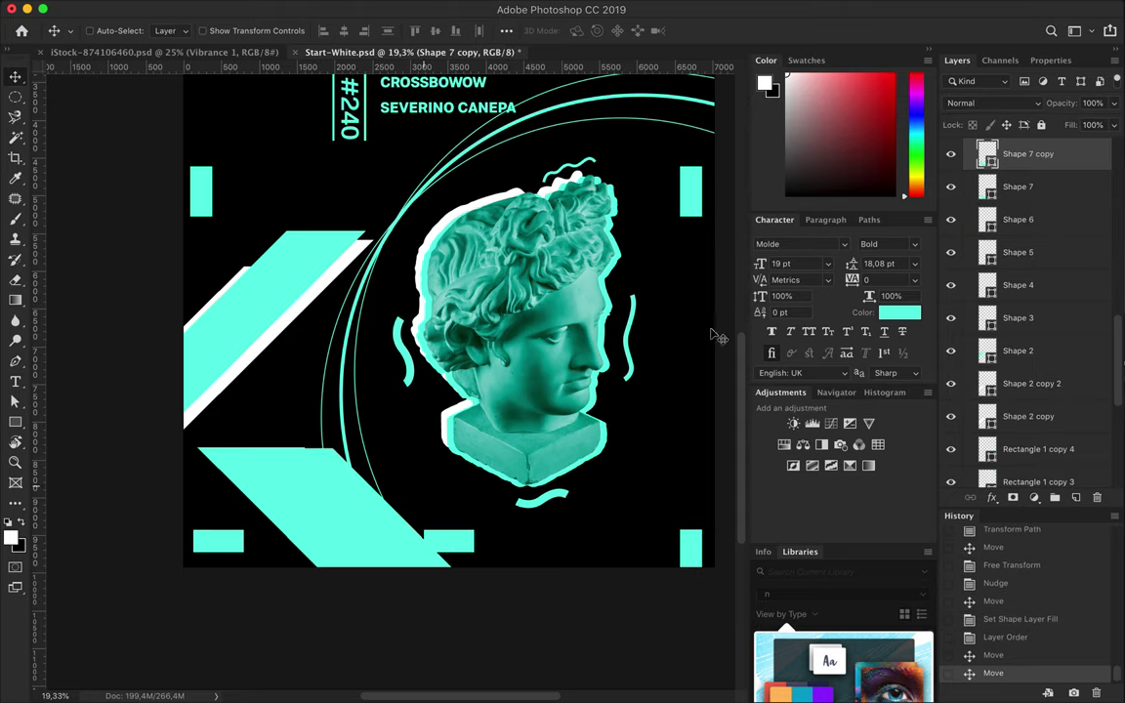
{"action": "key", "text": "ctrl+bracketleft"}
{"action": "key", "text": "a"}
{"action": "left_click", "coordinate": [210, 27]}
{"action": "left_click", "coordinate": [137, 97]}
{"action": "key", "text": "v"}
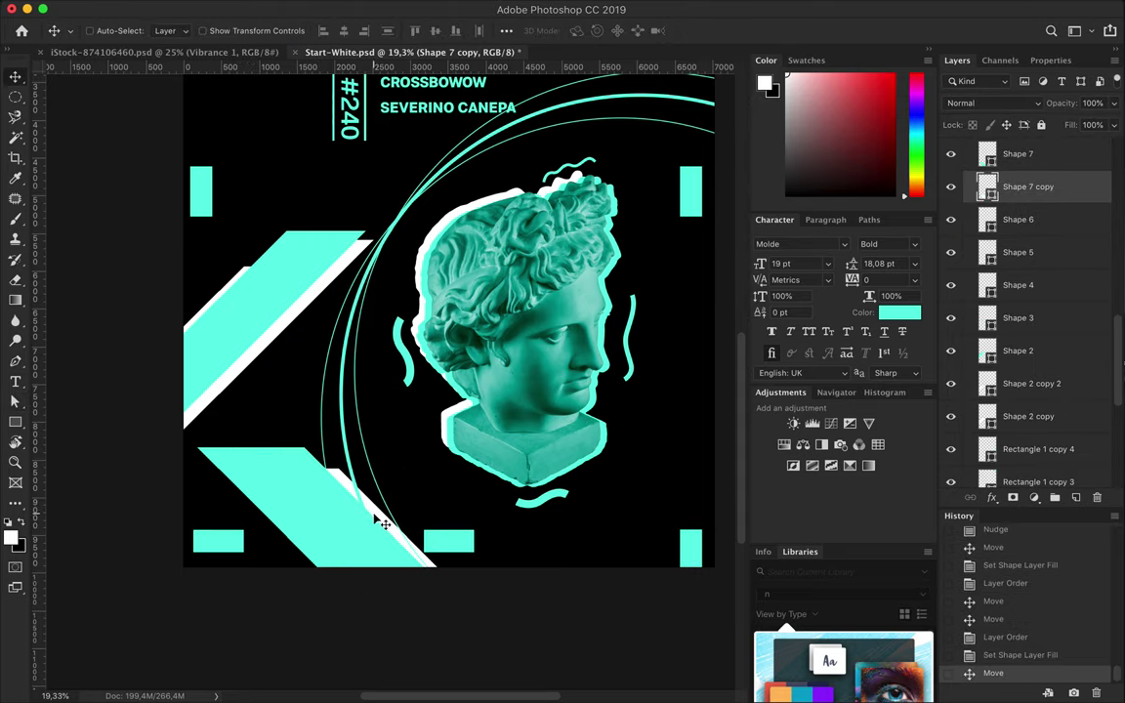
{"action": "left_click_drag", "start_coordinate": [374, 516], "coordinate": [339, 496]}
{"action": "scroll", "coordinate": [339, 496], "scroll_direction": "up", "scroll_amount": 5}
- Duplicate the 2019 text behind the original and open its text colour
{"action": "left_click", "coordinate": [247, 284]}
{"action": "left_click_drag", "start_coordinate": [247, 284], "coordinate": [244, 281]}
{"action": "key", "text": "ctrl+bracketleft"}
{"action": "key", "text": "t"}
{"action": "left_click", "coordinate": [630, 31]}
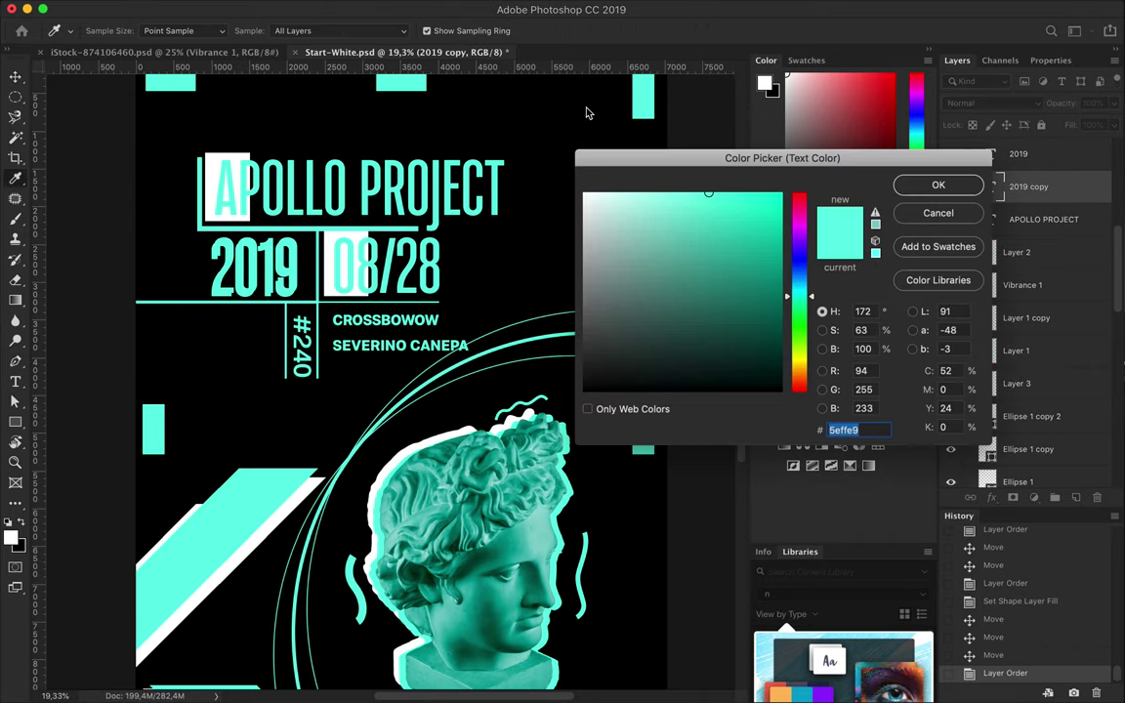
- Set the 2019 copy's colour so it forms a white shadow
{"action": "left_click", "coordinate": [937, 186]}
{"action": "key", "text": "v"}
{"action": "scroll", "coordinate": [379, 332], "scroll_direction": "up", "scroll_amount": 2}
- Shrink the name credit and tighten its tracking, entering values 80 and 88
{"action": "left_click", "coordinate": [379, 332], "text": "ctrl"}
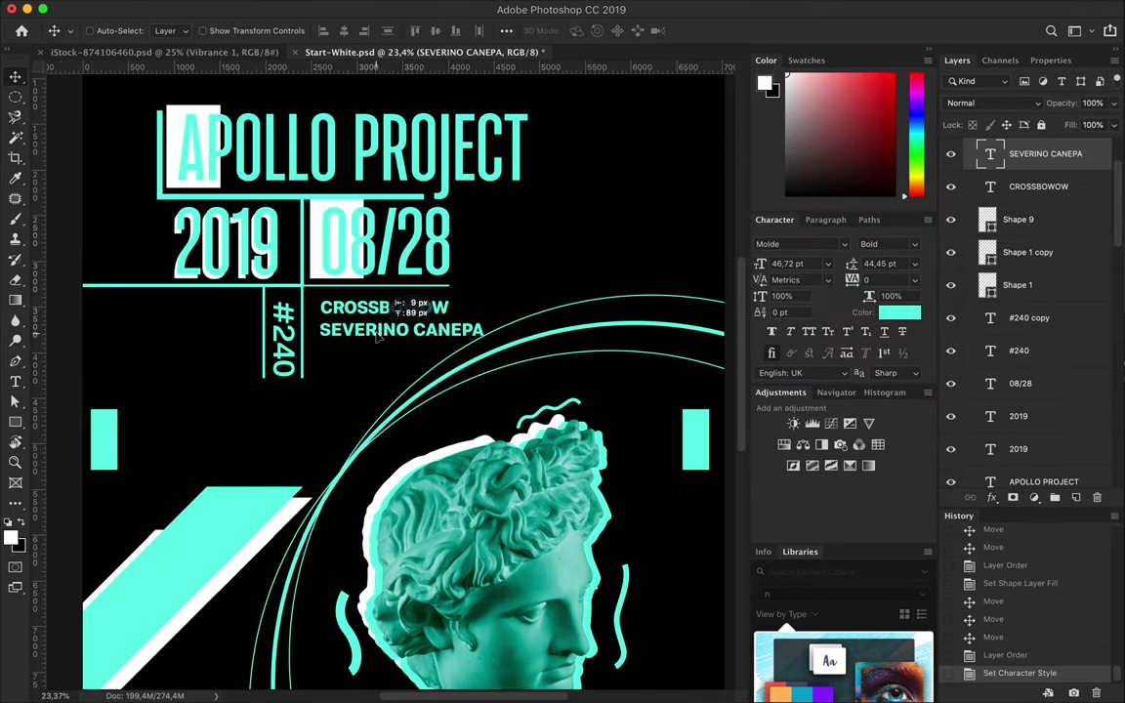
{"action": "left_click_drag", "start_coordinate": [379, 332], "coordinate": [381, 332]}
{"action": "key", "text": "Return"}
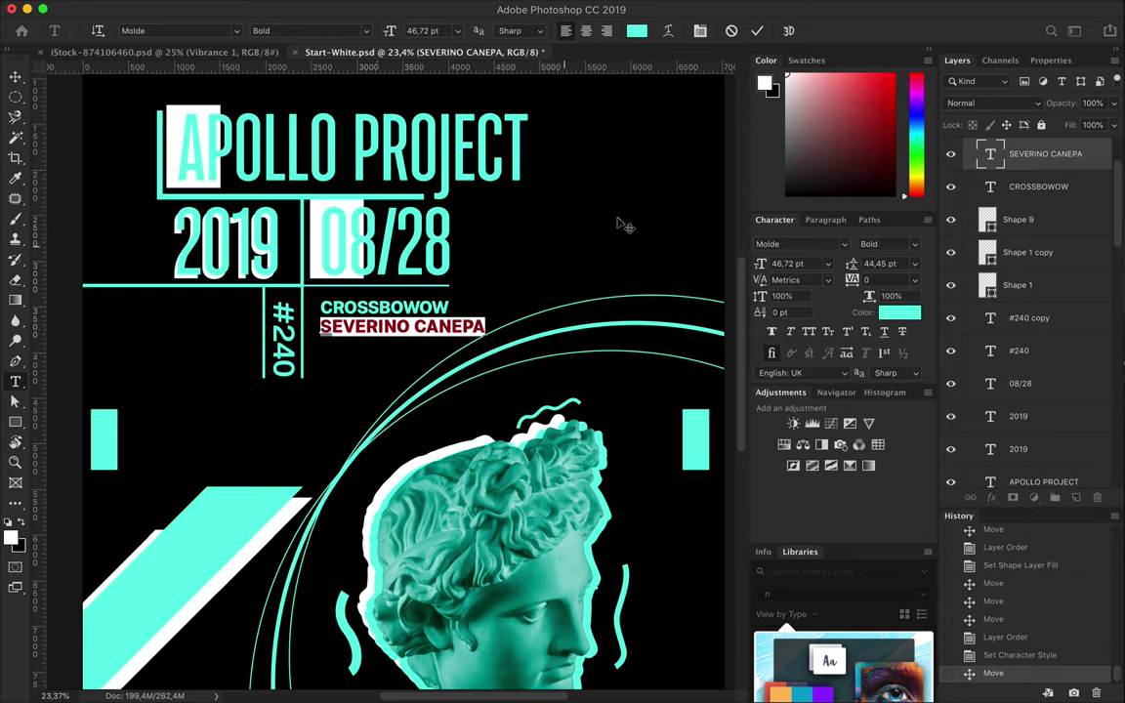
{"action": "scroll", "coordinate": [808, 261], "scroll_direction": "down", "scroll_amount": 5}
{"action": "left_click", "coordinate": [876, 280]}
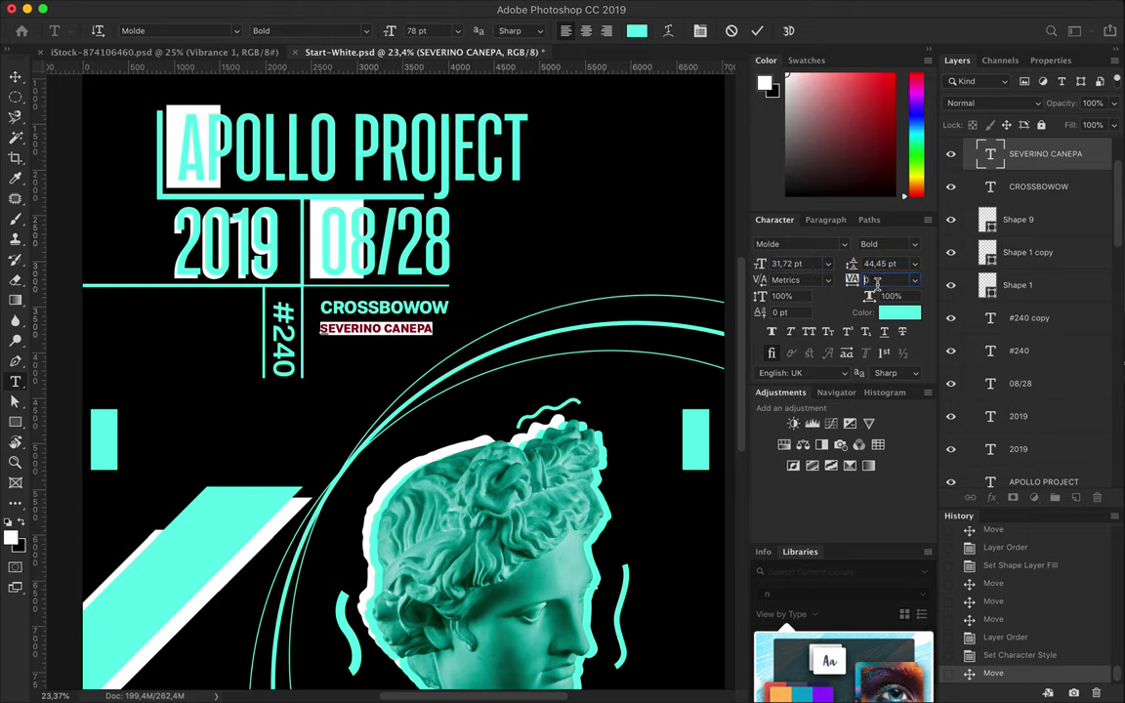
{"action": "type", "text": "10080"}
{"action": "key", "text": "Return"}
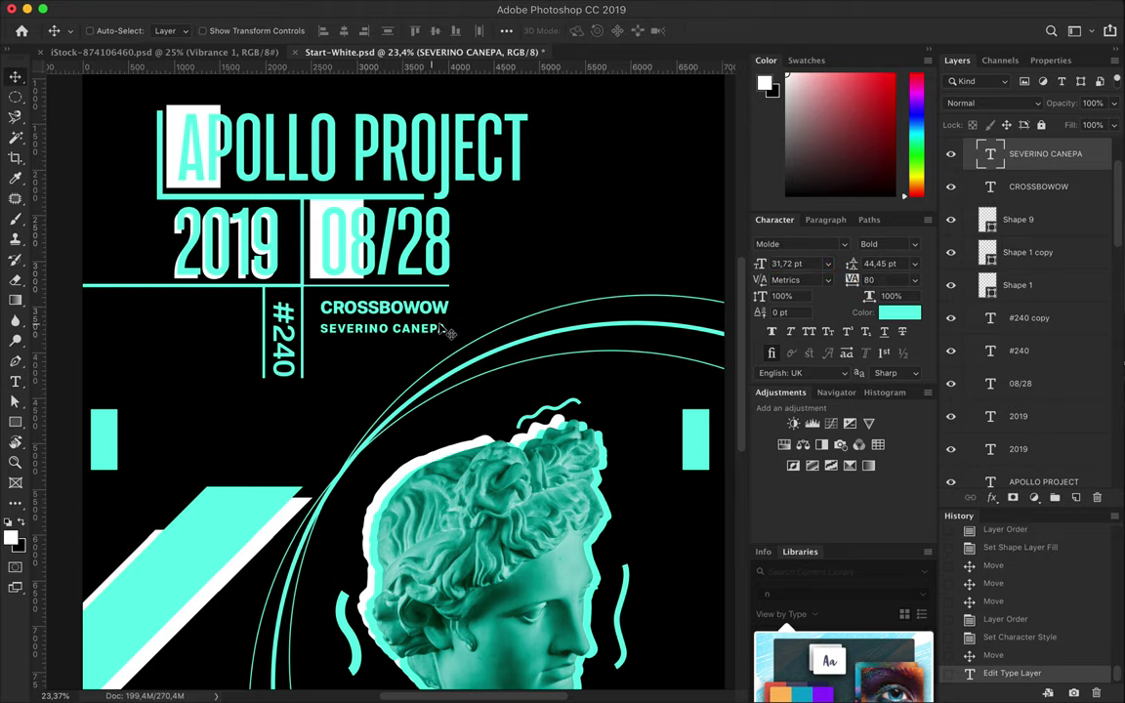
{"action": "type", "text": "88"}
{"action": "key", "text": "Return"}
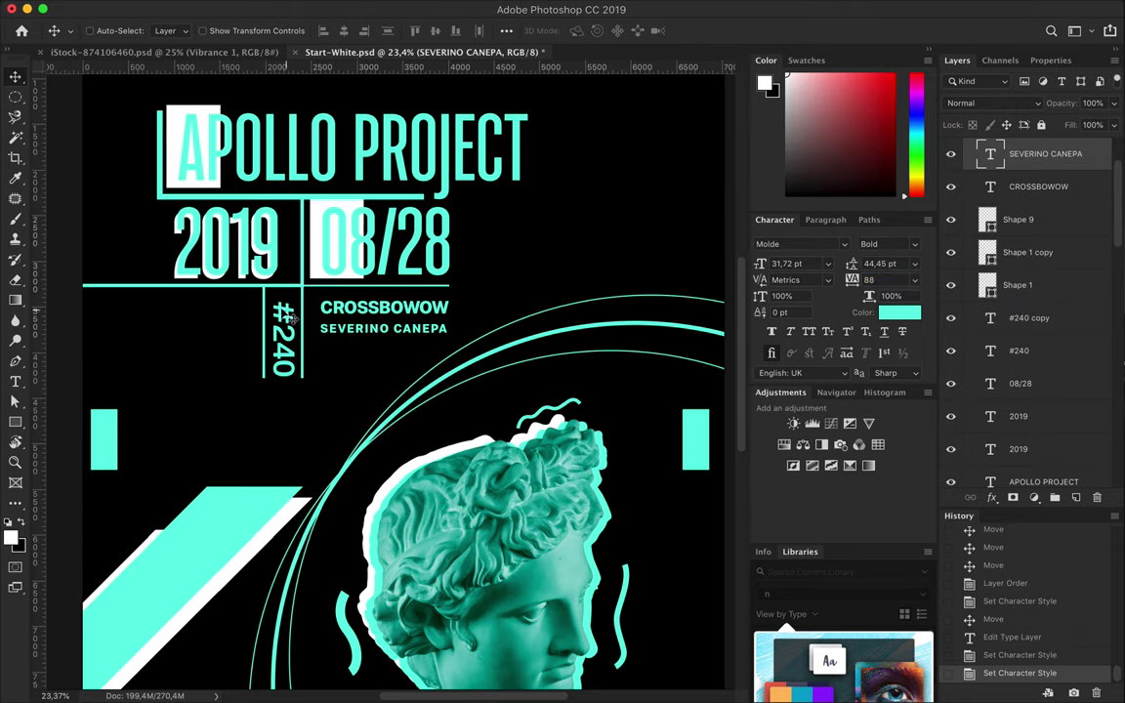
{"action": "scroll", "coordinate": [502, 271], "scroll_direction": "down", "scroll_amount": 2}
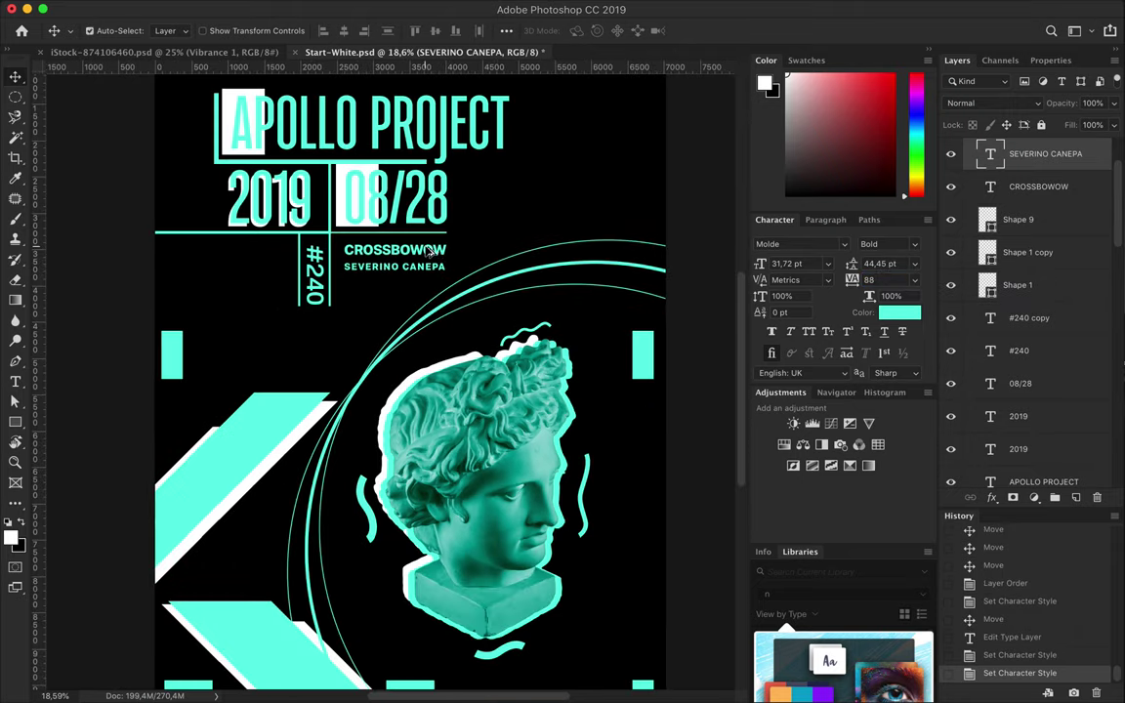
- Copy CROSSBOWOW to the left and retype it as DAILY / POSTER / DESIGN on three lines
{"action": "left_click", "coordinate": [440, 248]}
{"action": "left_click_drag", "start_coordinate": [410, 253], "coordinate": [264, 352]}
{"action": "double_click", "coordinate": [264, 357]}
{"action": "type", "text": "DAILY"}
{"action": "key", "text": "Return"}
{"action": "type", "text": "POSTER"}
{"action": "key", "text": "Return"}
{"action": "type", "text": "DESIGN"}
{"action": "key", "text": "ctrl+Return"}
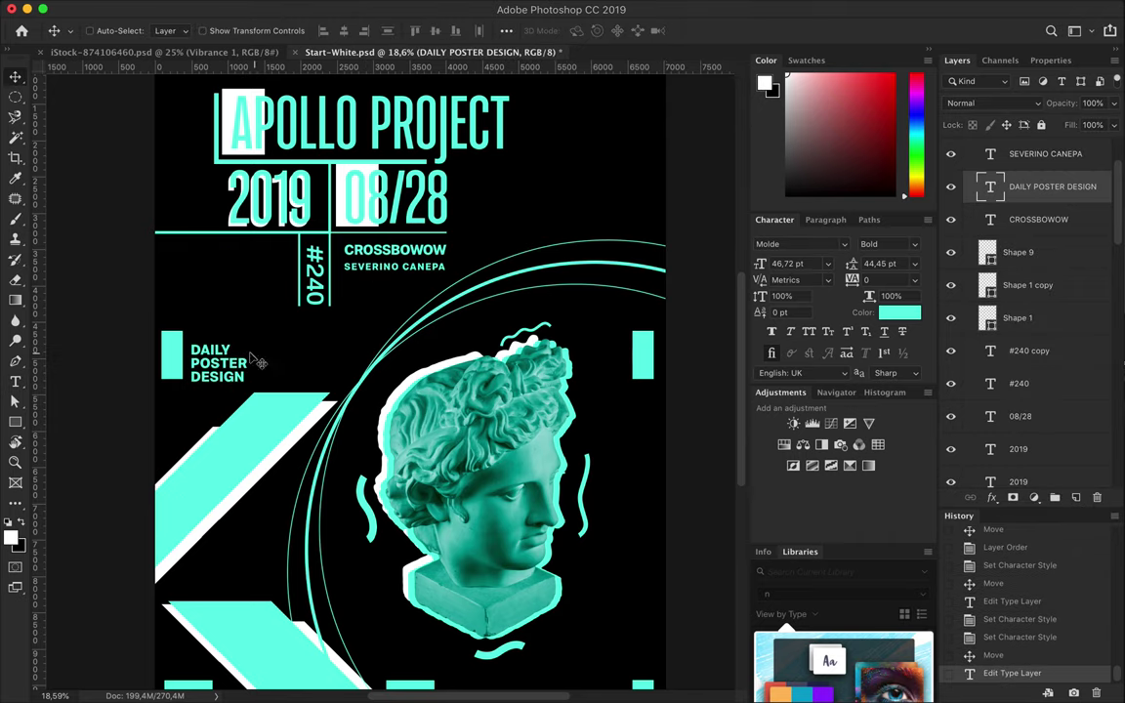
- Right-align DAILY POSTER DESIGN and rotate it vertical beside #240
{"action": "left_click", "coordinate": [826, 220]}
{"action": "left_click", "coordinate": [810, 243]}
{"action": "key", "text": "ctrl+t"}
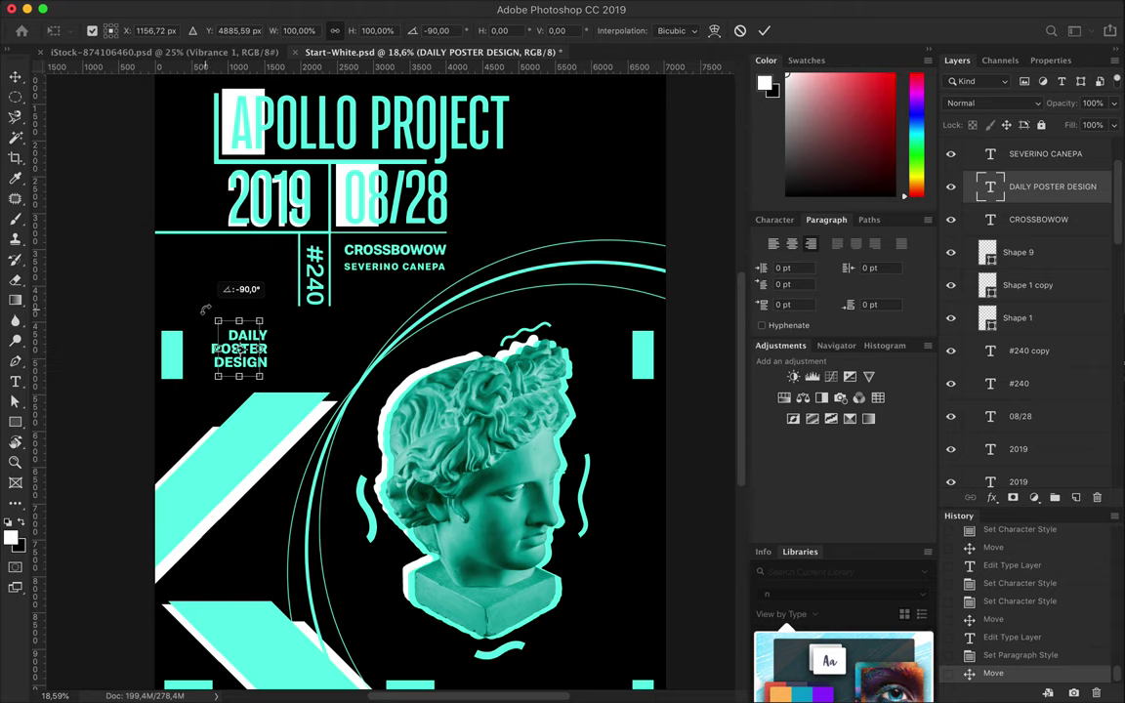
{"action": "left_click_drag", "start_coordinate": [220, 312], "coordinate": [273, 274]}
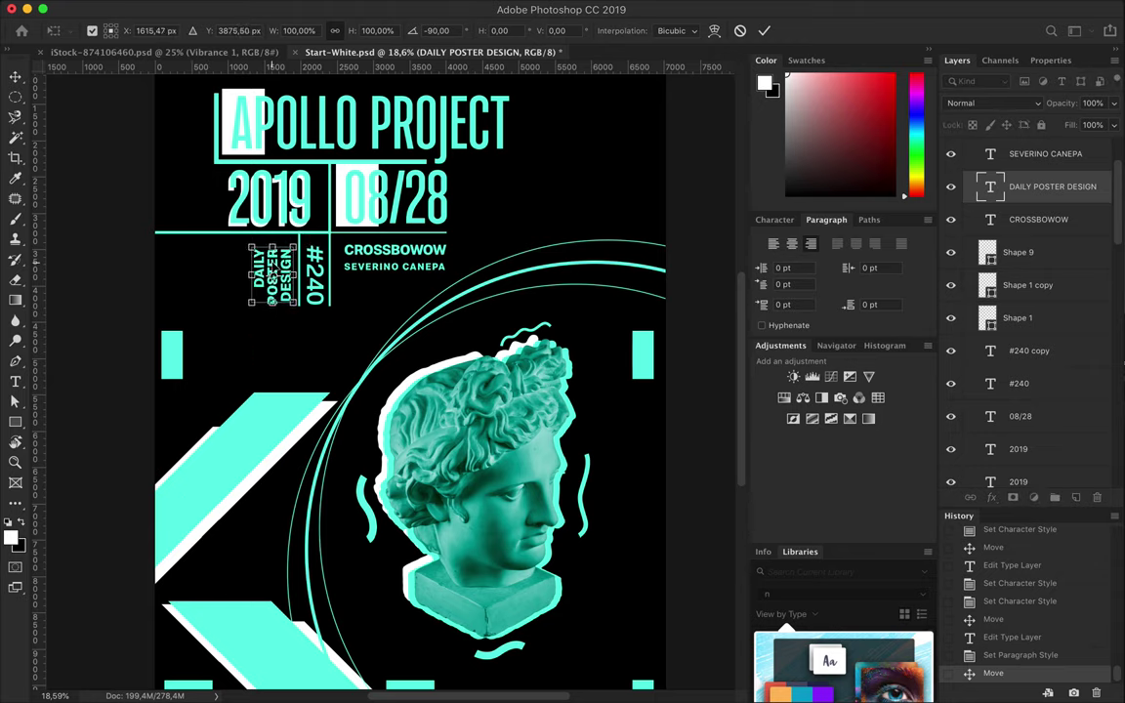
{"action": "key", "text": "Return"}
{"action": "key", "text": "Left"}
- Copy a divider line to the left of the new vertical text and nudge it into place
{"action": "left_click_drag", "start_coordinate": [305, 317], "coordinate": [250, 362]}
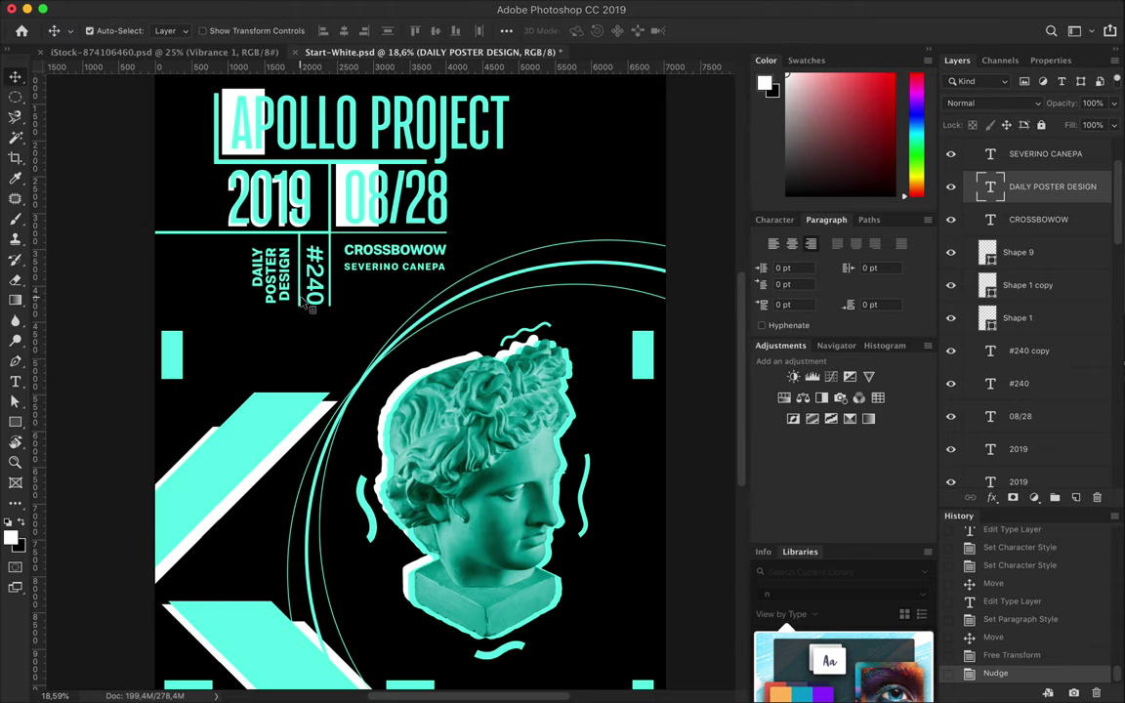
{"action": "scroll", "coordinate": [252, 362], "scroll_direction": "up", "scroll_amount": 2}
{"action": "key", "text": "Left"}
{"action": "scroll", "coordinate": [429, 259], "scroll_direction": "down", "scroll_amount": 3}
{"action": "scroll", "coordinate": [482, 216], "scroll_direction": "down", "scroll_amount": 2}
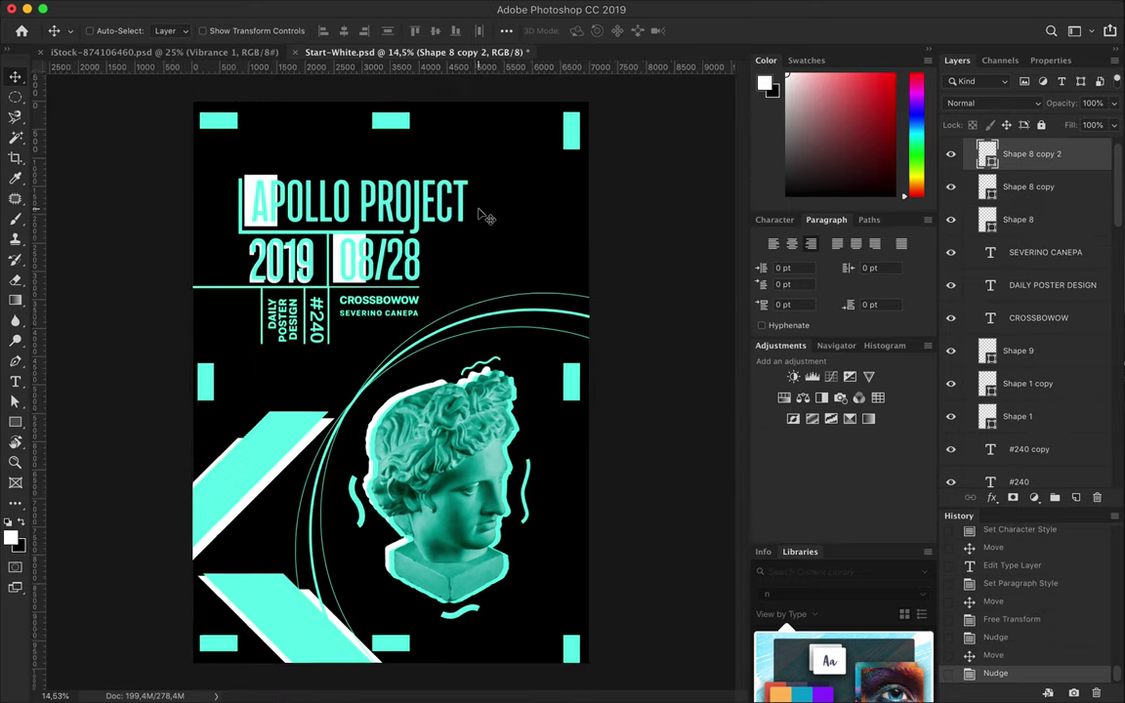
- Switch to a white-filled Ellipse tool, discarding a stray square, and place the first circles on the arcs
{"action": "key", "text": "u"}
{"action": "left_click", "coordinate": [173, 31]}
{"action": "left_click_drag", "start_coordinate": [524, 305], "coordinate": [557, 335]}
{"action": "key", "text": "ctrl+z"}
{"action": "right_click", "coordinate": [14, 422]}
{"action": "left_click", "coordinate": [69, 404]}
{"action": "left_click_drag", "start_coordinate": [303, 487], "coordinate": [328, 506]}
{"action": "left_click_drag", "start_coordinate": [398, 345], "coordinate": [412, 358]}
- Add more white dots of varied sizes along the arcs, then copy a white block to the left edge
{"action": "mouse_move", "coordinate": [310, 567]}
{"action": "left_mouse_down"}
{"action": "mouse_move", "coordinate": [300, 540]}
{"action": "mouse_move", "coordinate": [324, 546]}
{"action": "left_mouse_up"}
{"action": "left_click_drag", "start_coordinate": [438, 333], "coordinate": [449, 344]}
{"action": "left_click_drag", "start_coordinate": [567, 286], "coordinate": [578, 298]}
{"action": "left_click_drag", "start_coordinate": [468, 282], "coordinate": [482, 312]}
{"action": "key", "text": "ctrl+z"}
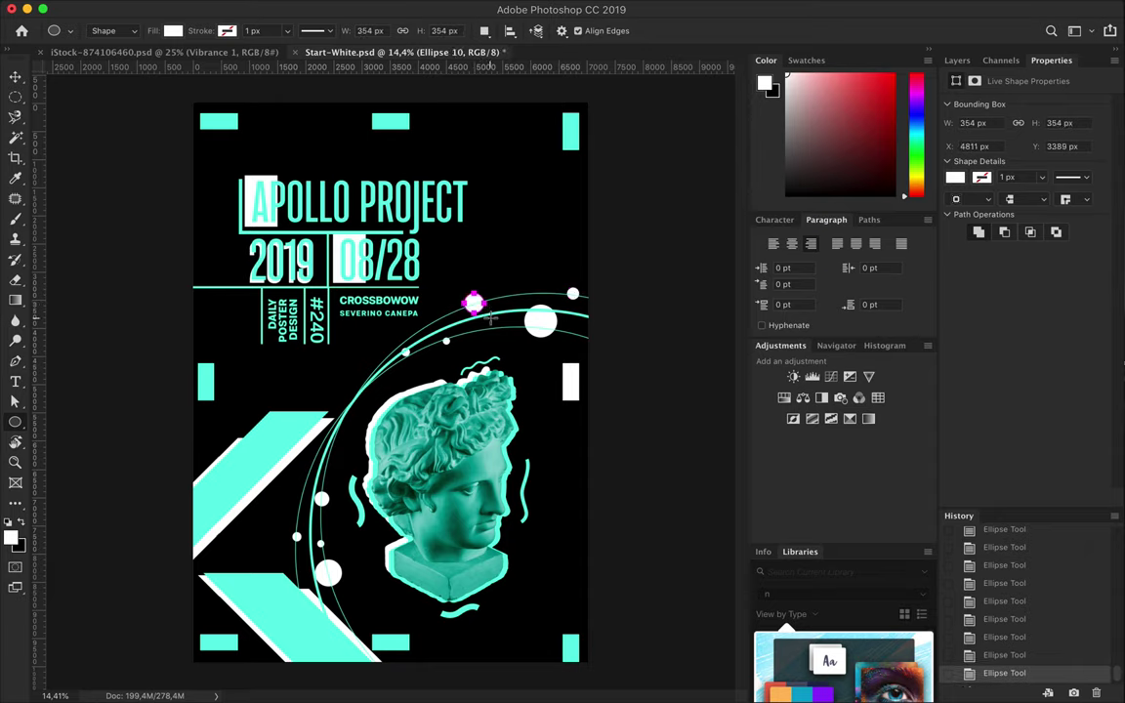
{"action": "key", "text": "v"}
{"action": "left_click_drag", "start_coordinate": [233, 170], "coordinate": [168, 164]}
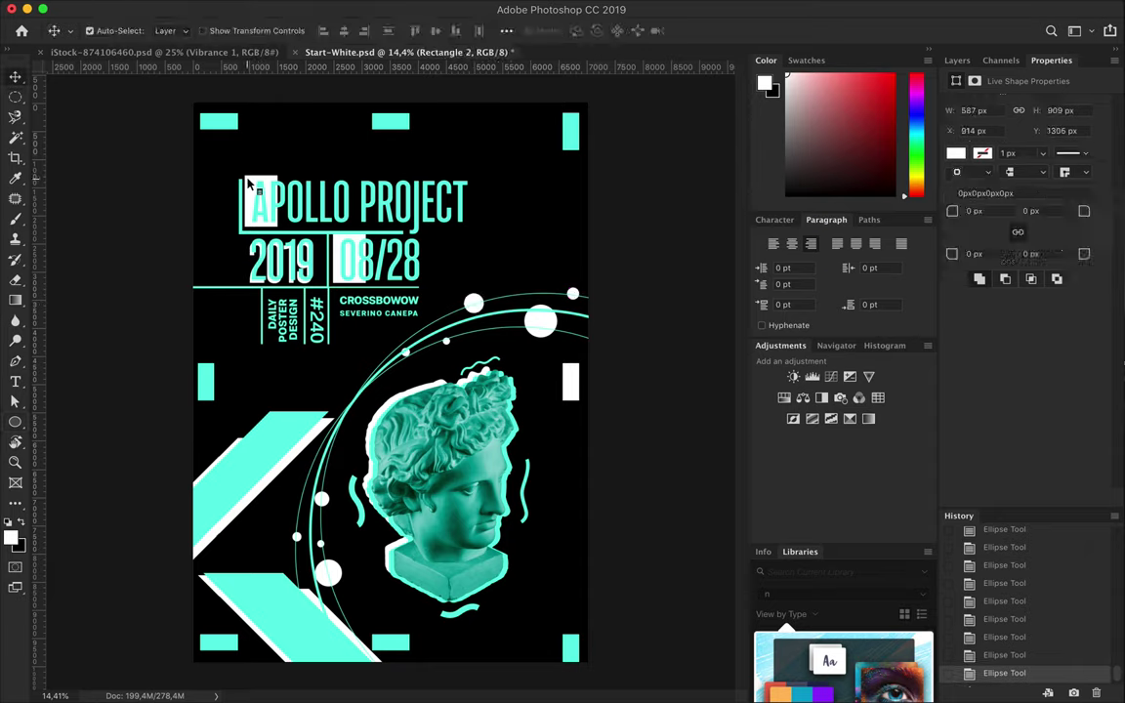
- Copy a white block to the right of PROJECT and narrow it into a thin bar
{"action": "mouse_move", "coordinate": [337, 248]}
{"action": "left_mouse_down"}
{"action": "mouse_move", "coordinate": [225, 256]}
{"action": "mouse_move", "coordinate": [493, 241]}
{"action": "mouse_move", "coordinate": [535, 202]}
{"action": "left_mouse_up"}
{"action": "key", "text": "ctrl+z"}
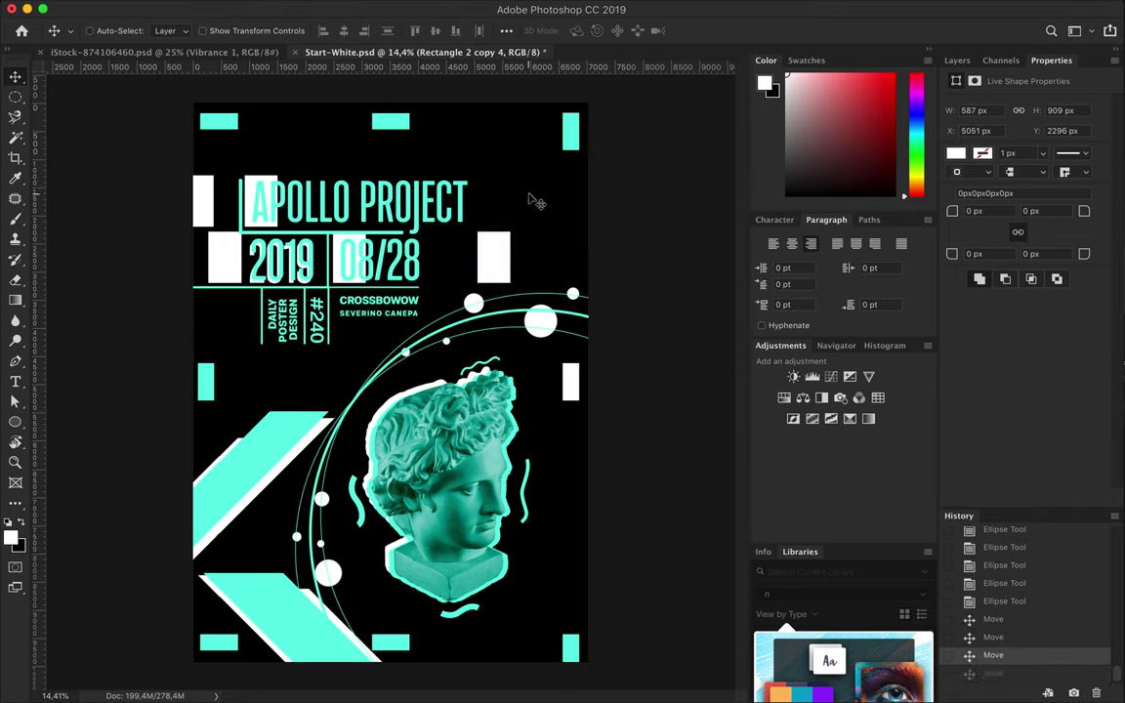
{"action": "left_click_drag", "start_coordinate": [208, 203], "coordinate": [508, 202]}
{"action": "key", "text": "ctrl+t"}
{"action": "key", "text": "Return"}
{"action": "key", "text": "ctrl+t"}
{"action": "left_click_drag", "start_coordinate": [507, 256], "coordinate": [485, 256]}
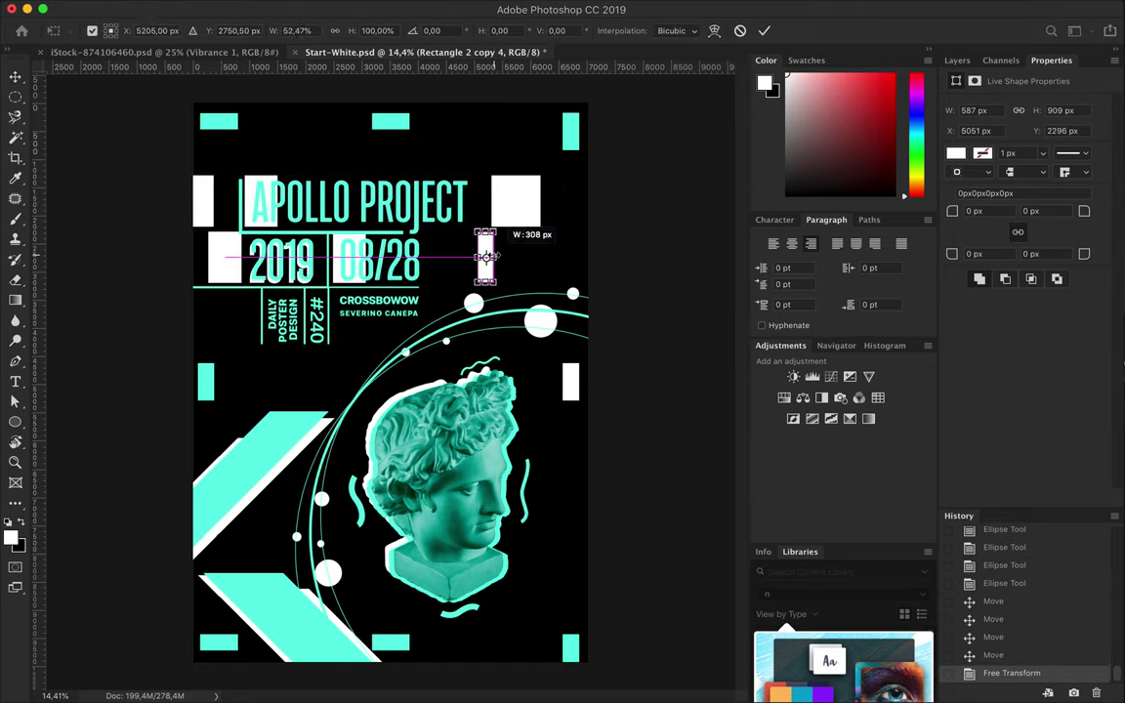
{"action": "key", "text": "Return"}
- Add a narrow white bar on 08/28 and another beside #240
{"action": "left_click", "coordinate": [225, 262]}
{"action": "mouse_move", "coordinate": [225, 261]}
{"action": "left_mouse_down"}
{"action": "mouse_move", "coordinate": [355, 256]}
{"action": "mouse_move", "coordinate": [340, 256]}
{"action": "left_mouse_up"}
{"action": "key", "text": "ctrl+t"}
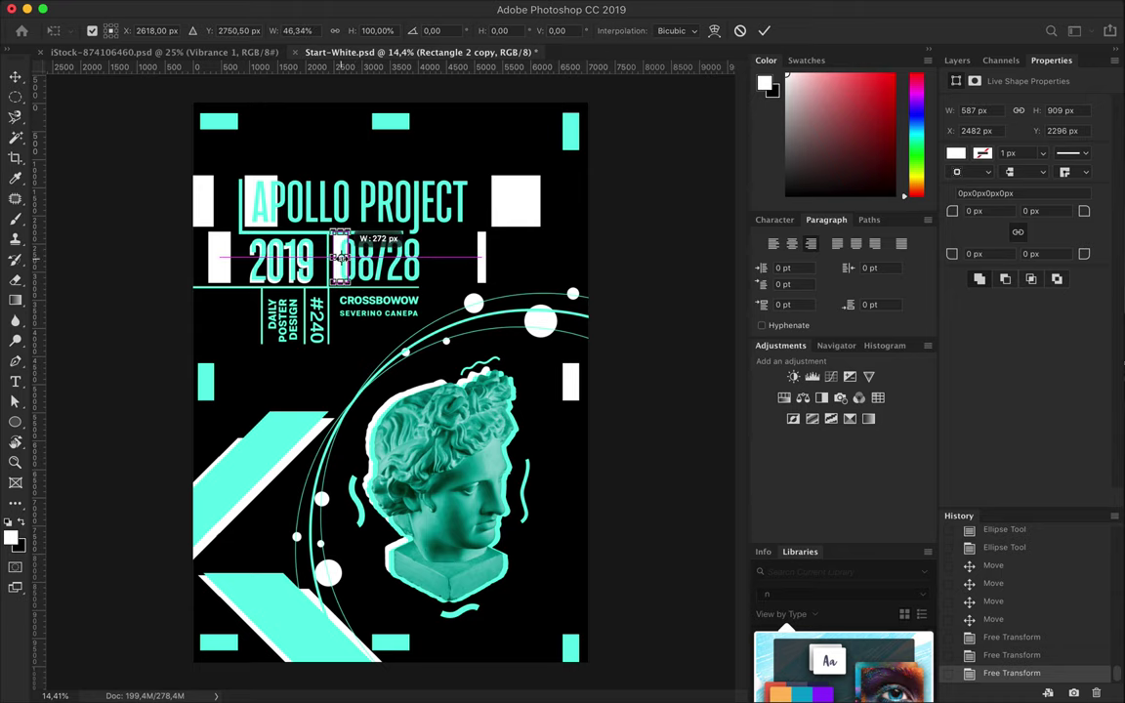
{"action": "key", "text": "Return"}
{"action": "scroll", "coordinate": [501, 327], "scroll_direction": "up", "scroll_amount": 3}
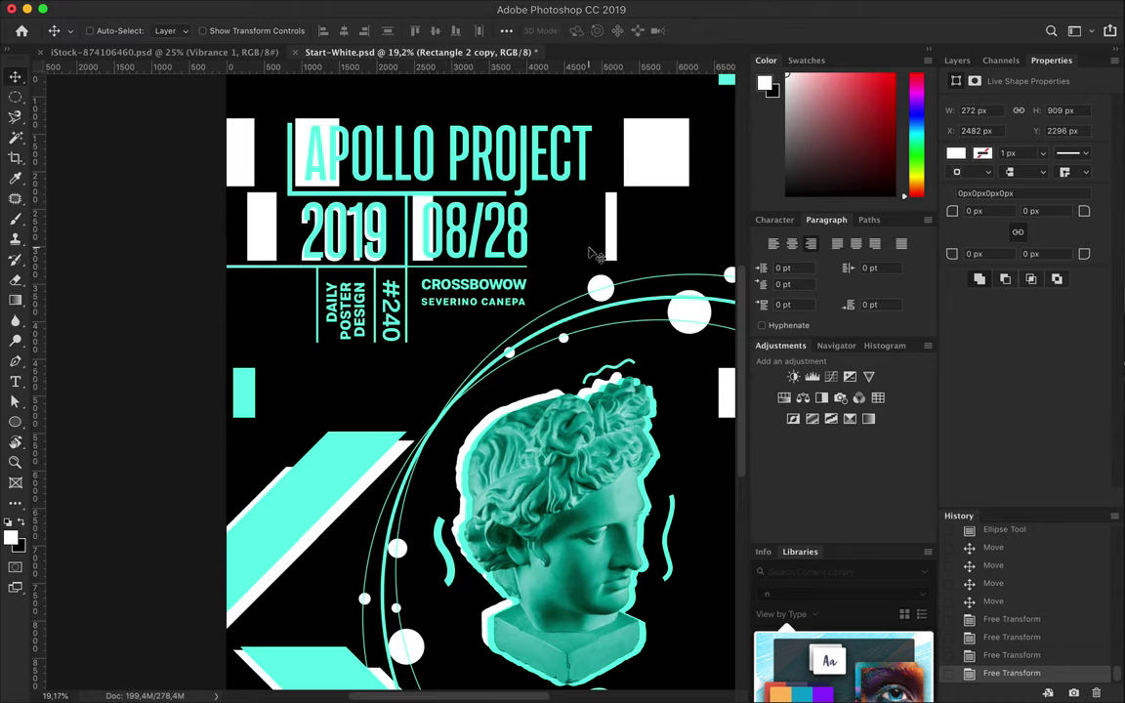
{"action": "left_click_drag", "start_coordinate": [385, 327], "coordinate": [389, 402]}
- Fit the whole poster in view and save it
{"action": "scroll", "coordinate": [431, 384], "scroll_direction": "right", "scroll_amount": 3}
{"action": "key", "text": "ctrl+0"}
{"action": "key", "text": "ctrl+s"}
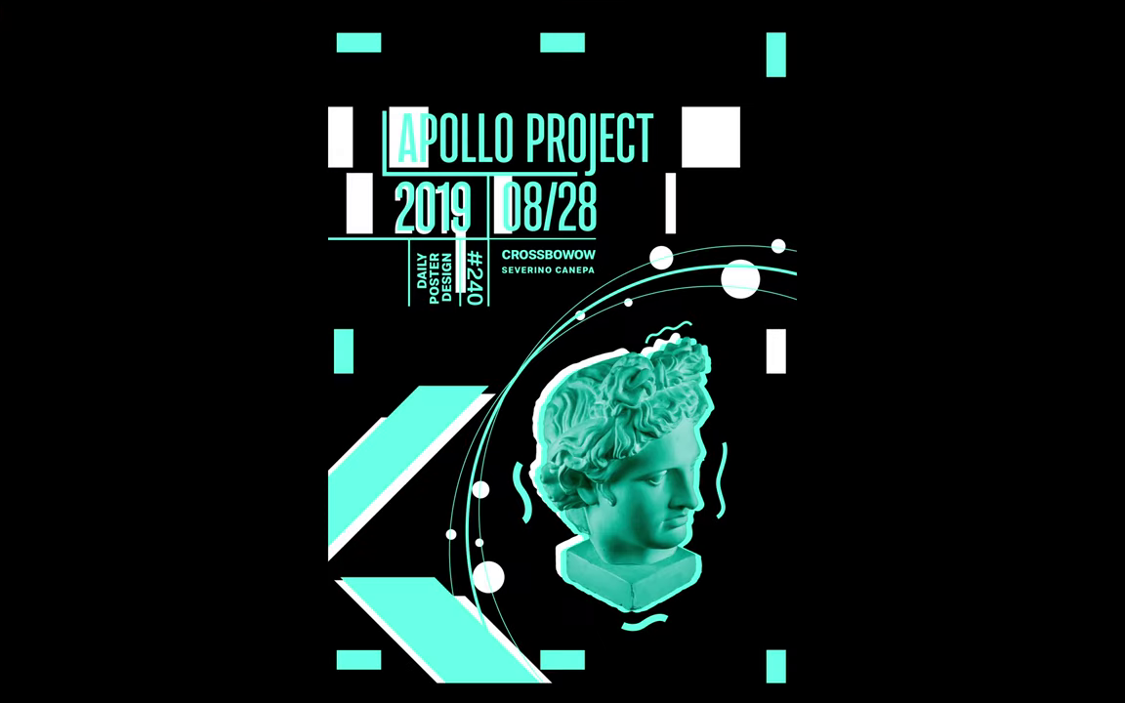